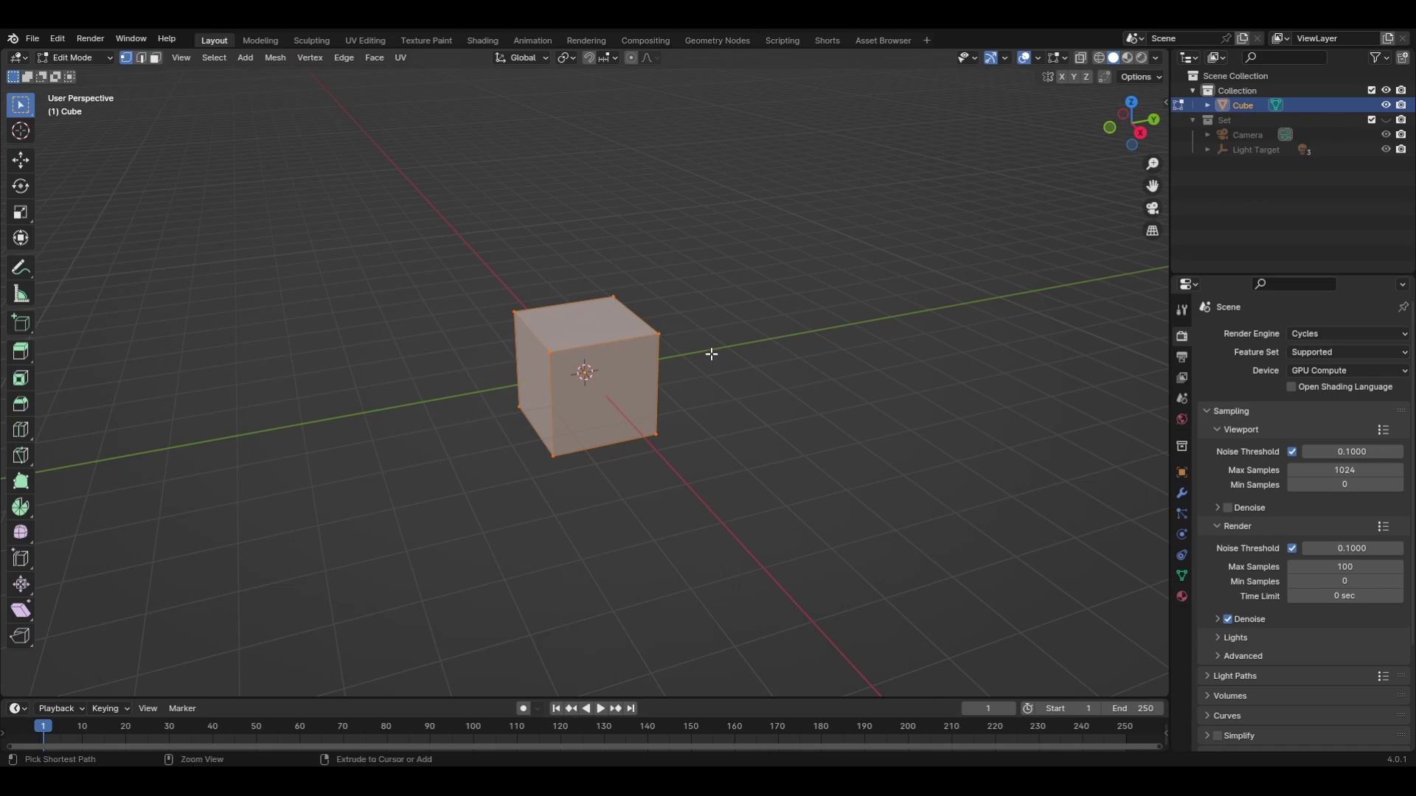
Bevel all the cube's edges with 3 segments and a width of about 0.14 m
key(ctrl+b)
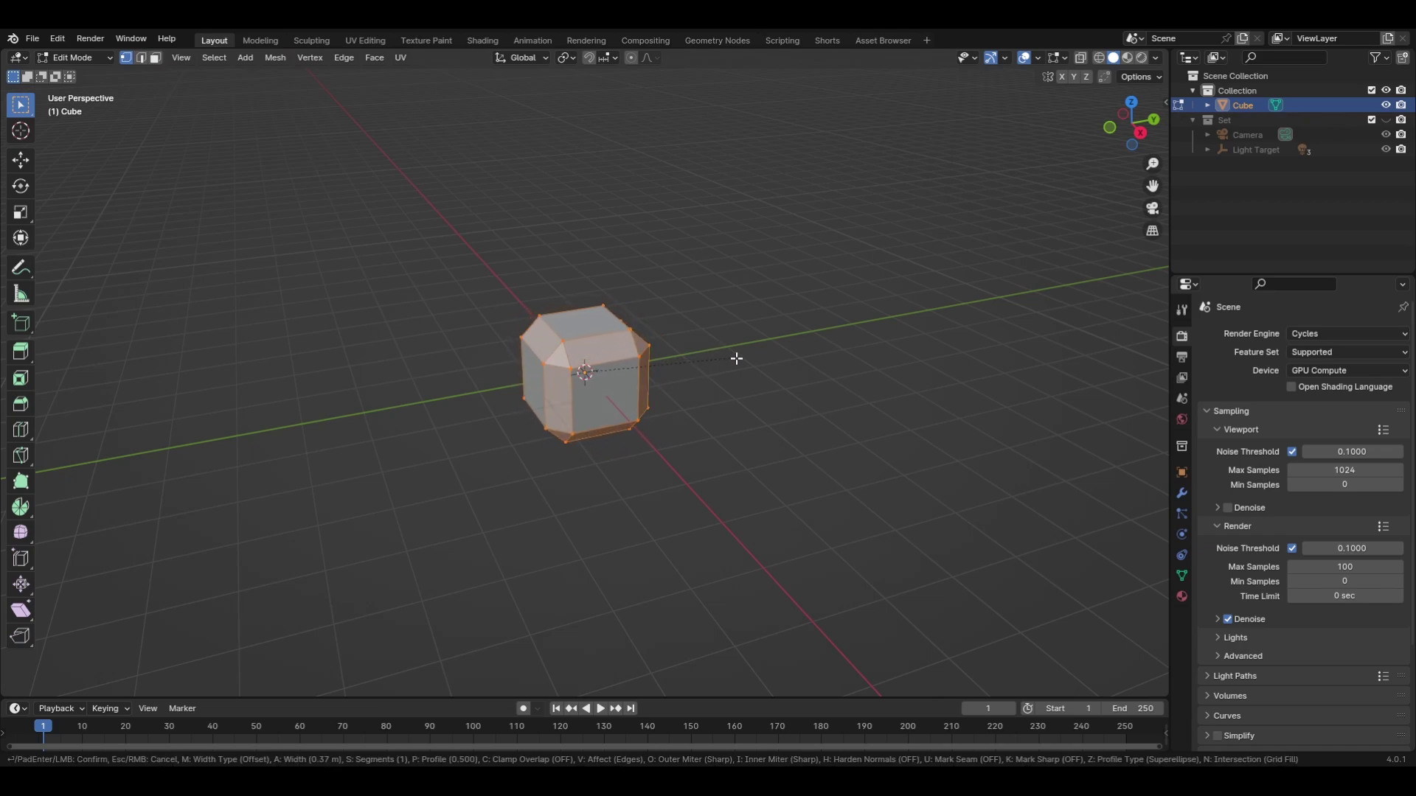
scroll(722, 341, up, 2)
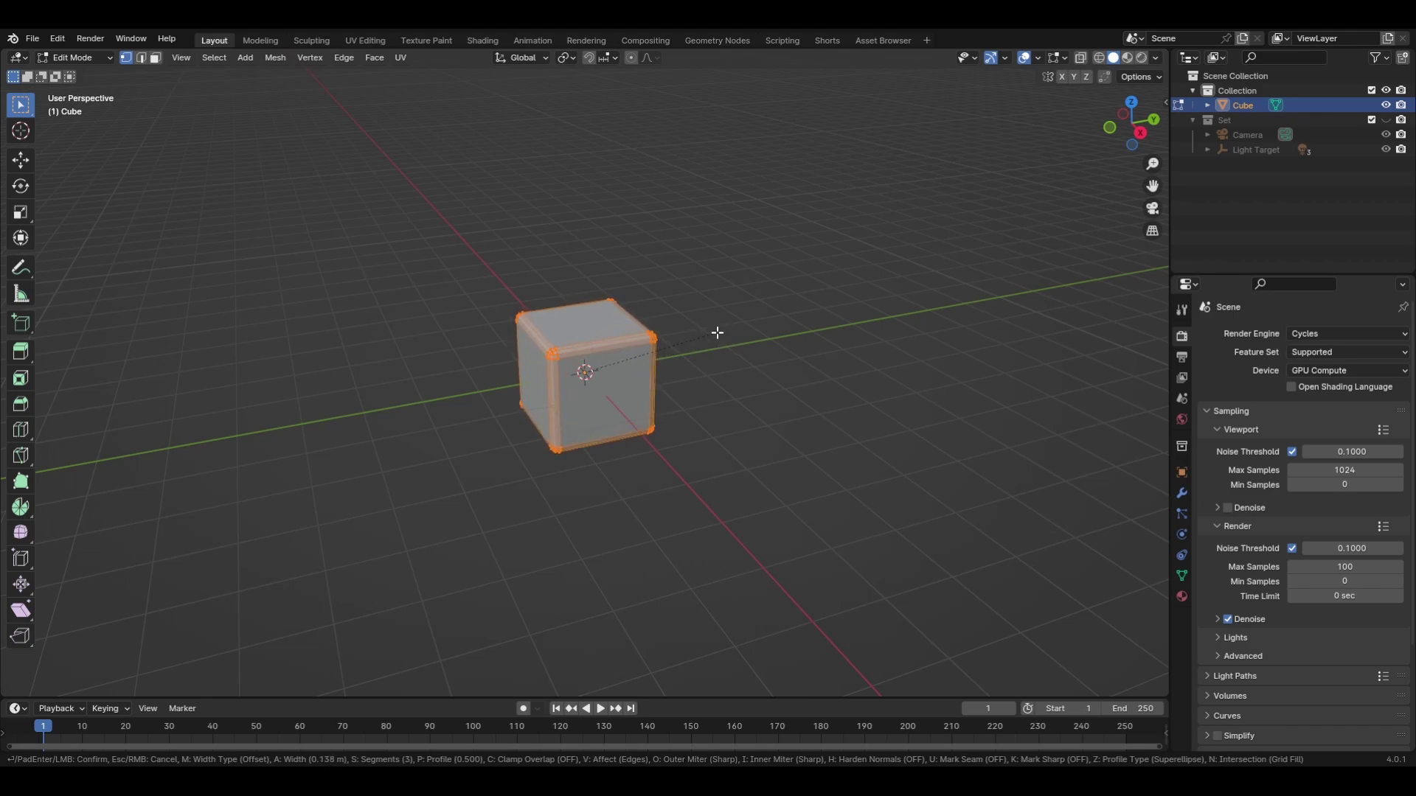
click(717, 333)
Return the cube to Object Mode and apply Shade Smooth to it
middle_drag(620, 393, 657, 374)
key(Tab)
click(638, 291)
right_click(670, 374)
click(659, 347)
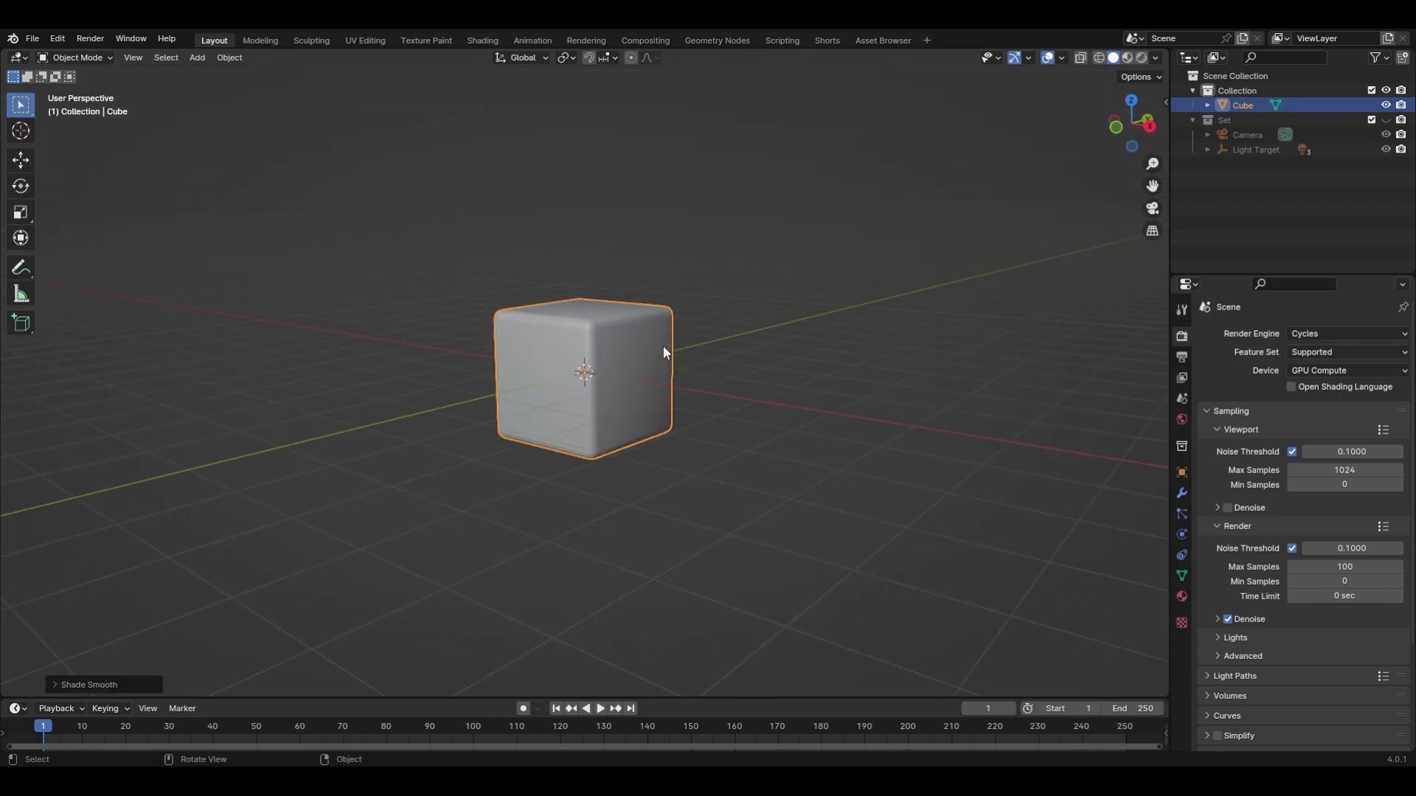
mouse_move(726, 344)
middle_down()
mouse_move(703, 403)
mouse_move(683, 377)
mouse_move(847, 390)
mouse_move(730, 383)
mouse_move(698, 399)
mouse_move(756, 382)
mouse_move(644, 346)
mouse_move(693, 358)
middle_up()
scroll(714, 385, up, 3)
right_click(631, 373)
click(626, 383)
right_click(643, 347)
click(639, 348)
key(Tab)
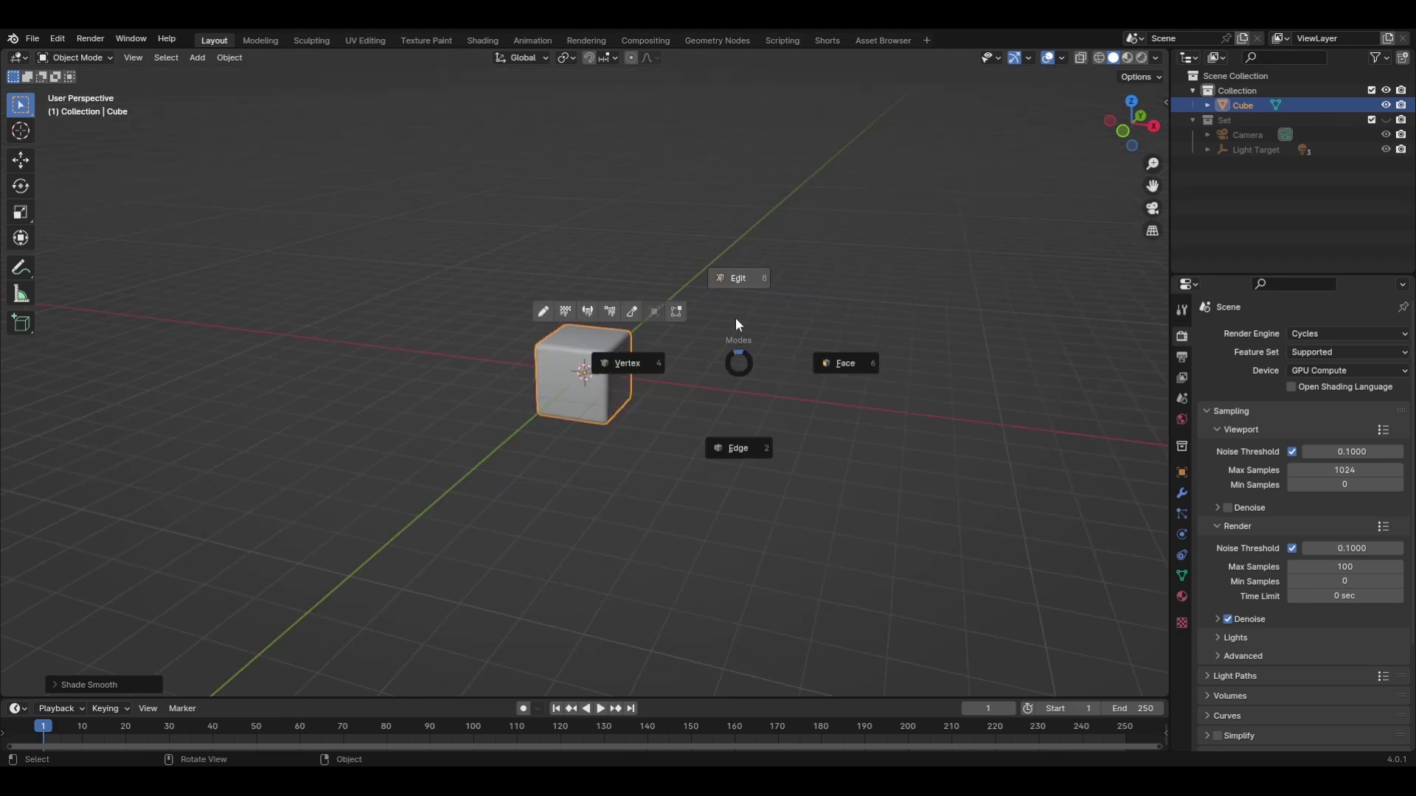
key(Tab)
key(Escape)
Scale the cube by 0.05 in front view and apply its scale
middle_drag(728, 352, 761, 330)
key(KP_1)
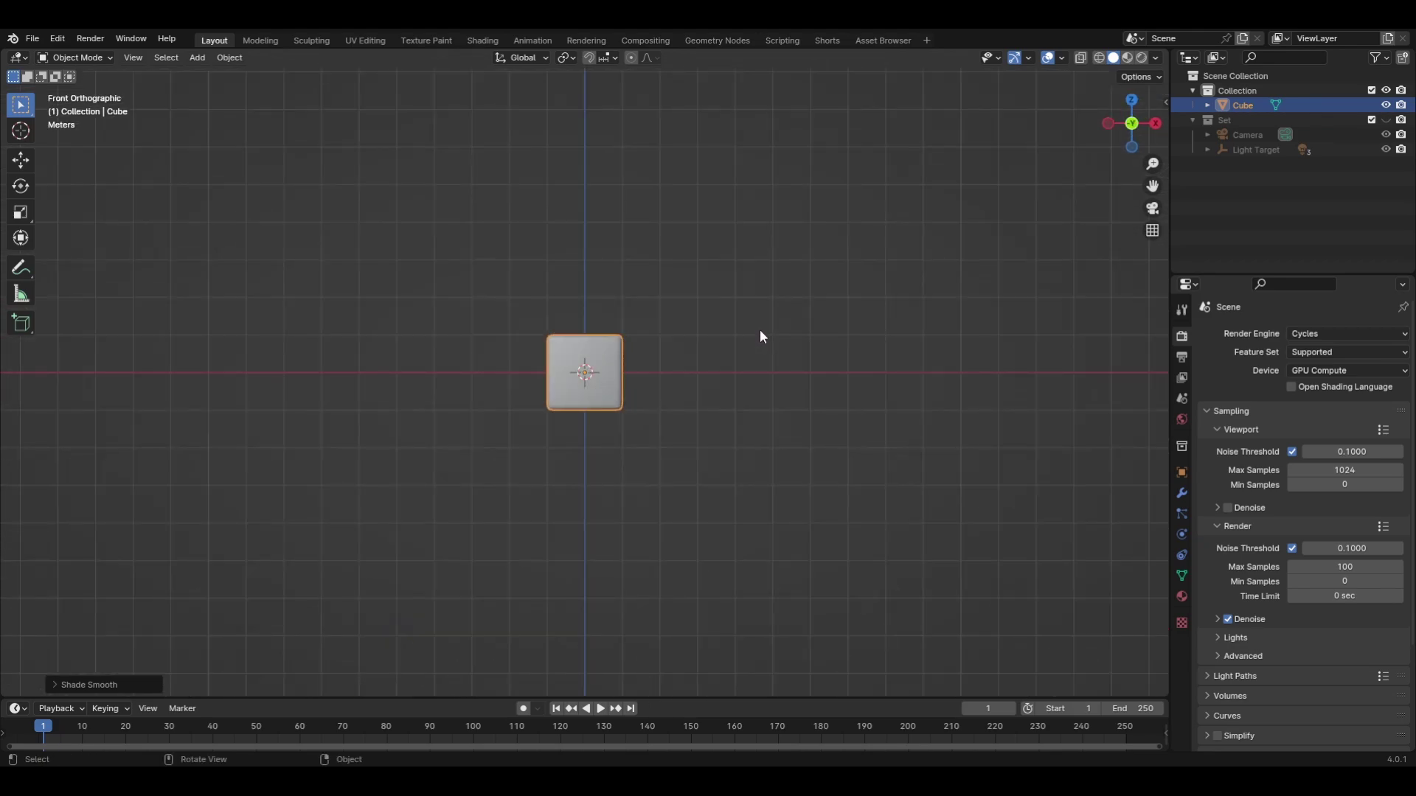
text(s.05)
key(Return)
key(n)
key(KP_Decimal)
key(ctrl+a)
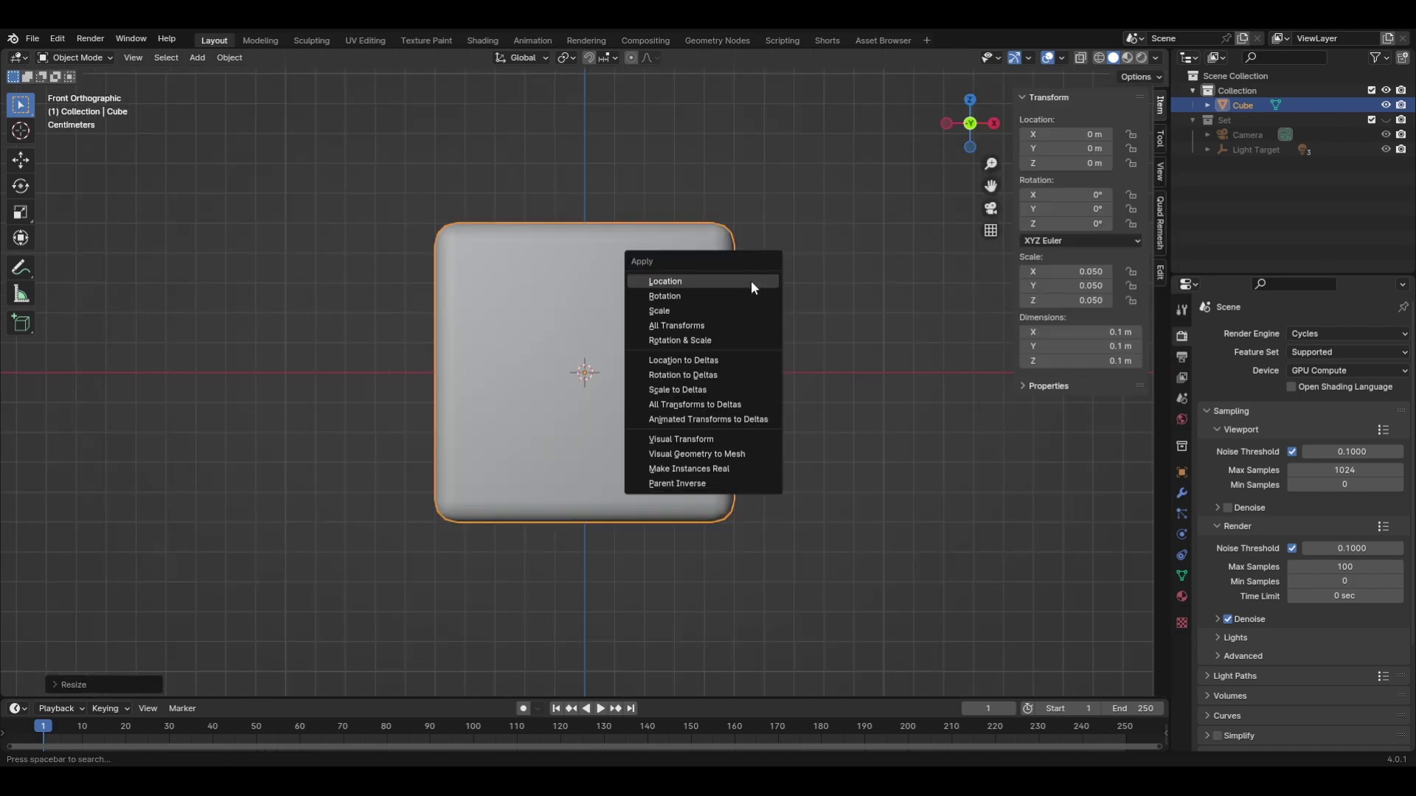
click(719, 310)
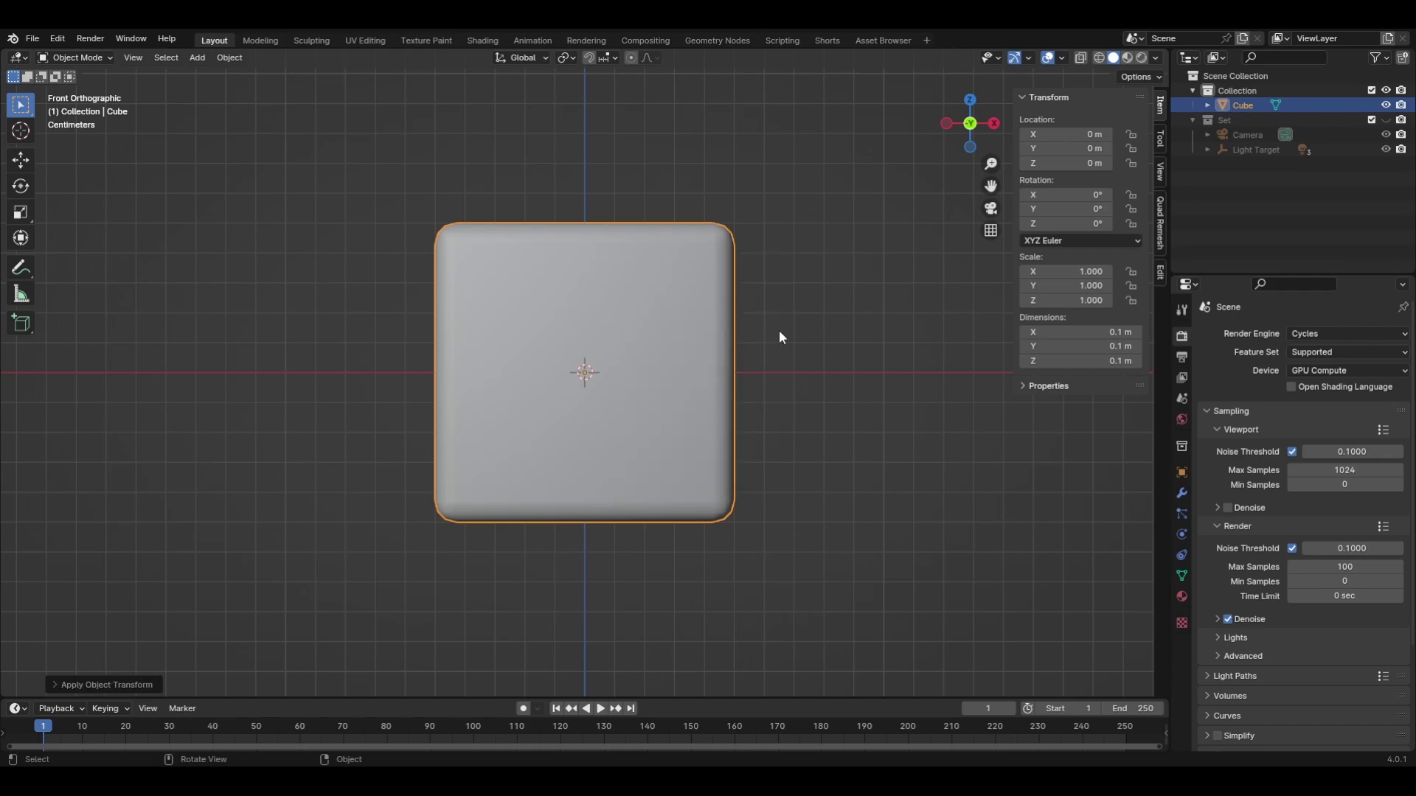
Scale the cube by a factor of 0.5 and apply the scale
mouse_move(784, 335)
middle_down()
mouse_move(783, 370)
mouse_move(784, 354)
middle_up()
text(s.5)
key(Return)
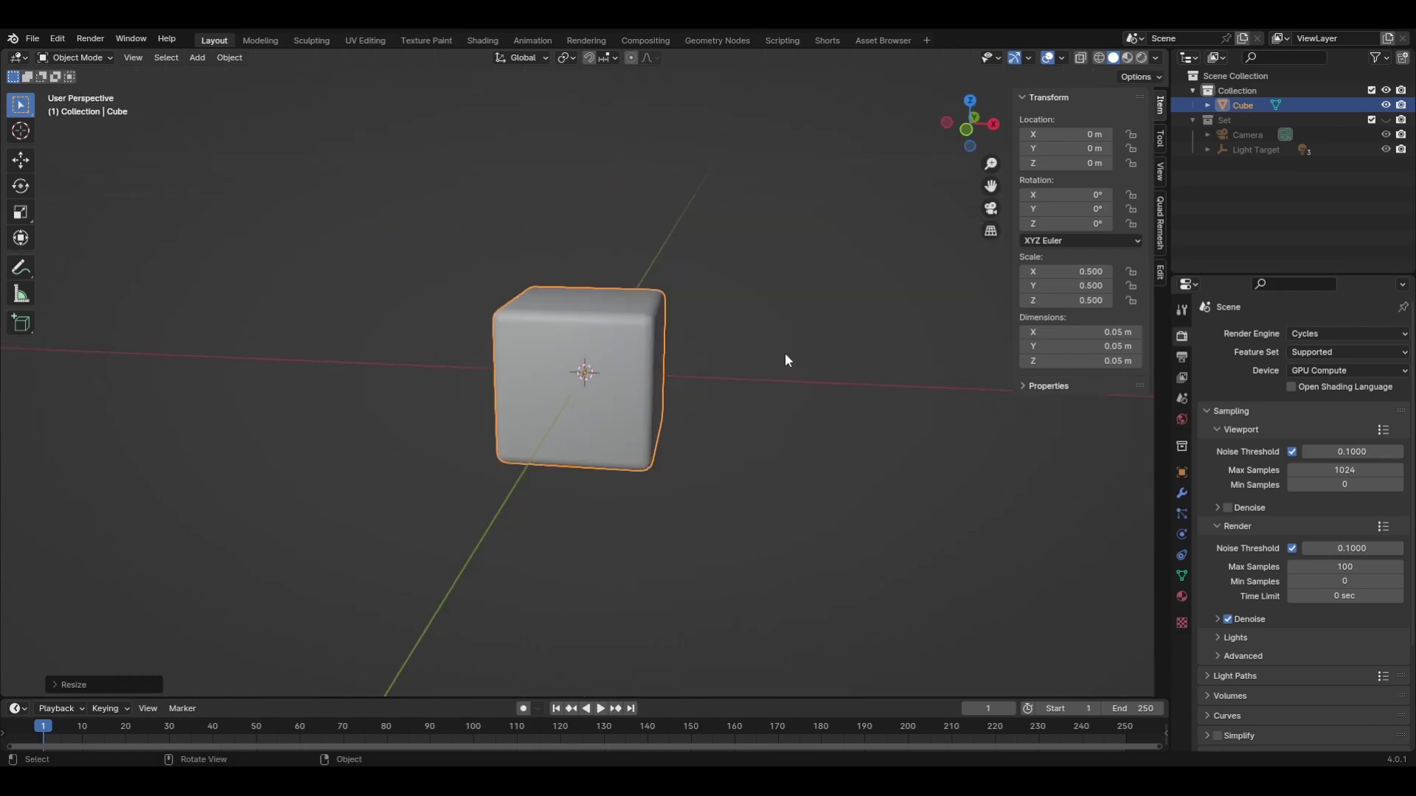
key(ctrl)
key(ctrl+a)
key(s)
Hide the transform sidebar and move the small cube along the X axis away from the origin
scroll(683, 243, down, 3)
mouse_move(759, 406)
middle_down()
mouse_move(706, 397)
mouse_move(771, 405)
middle_up()
scroll(771, 326, down, 9)
key(n)
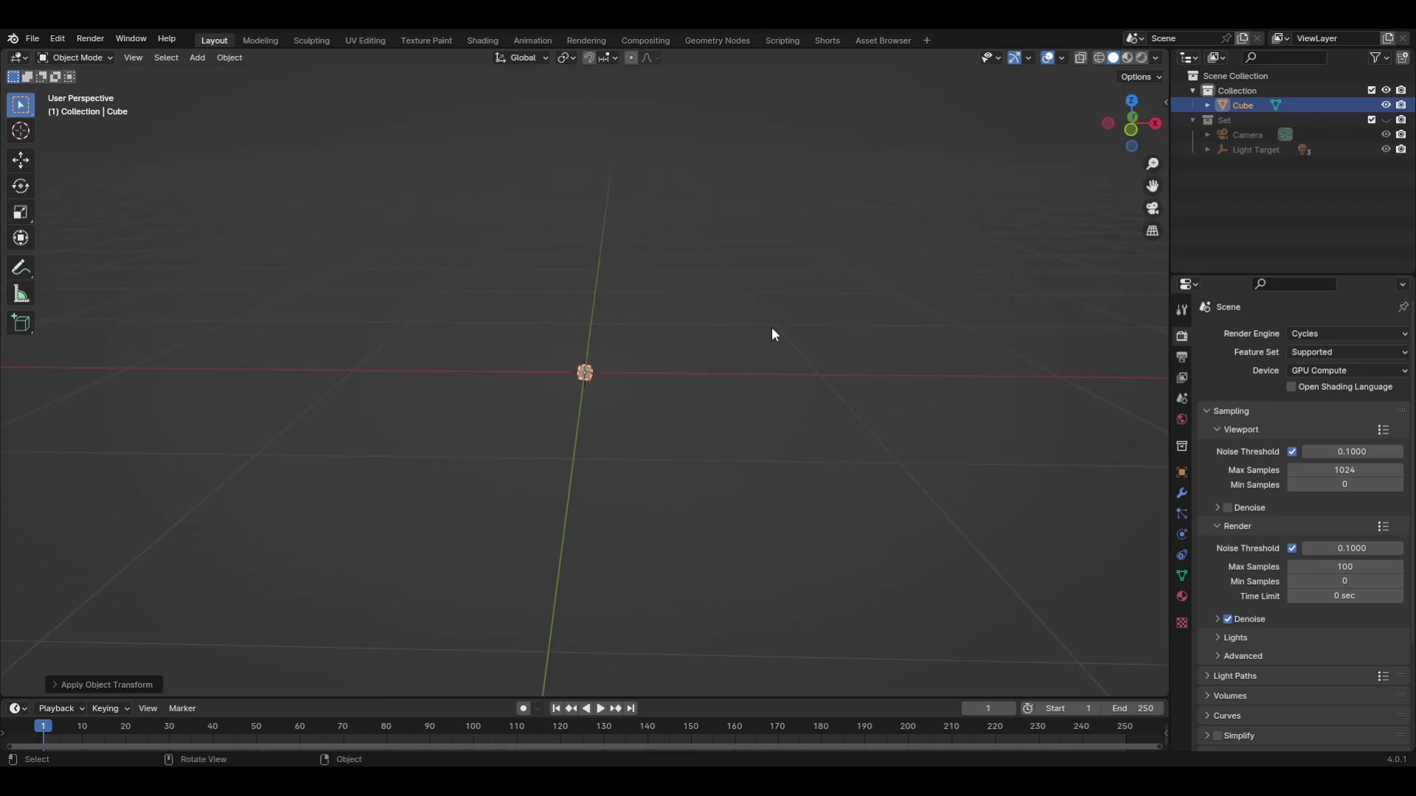
key(g)
key(x)
click(711, 344)
middle_drag(711, 345, 639, 366)
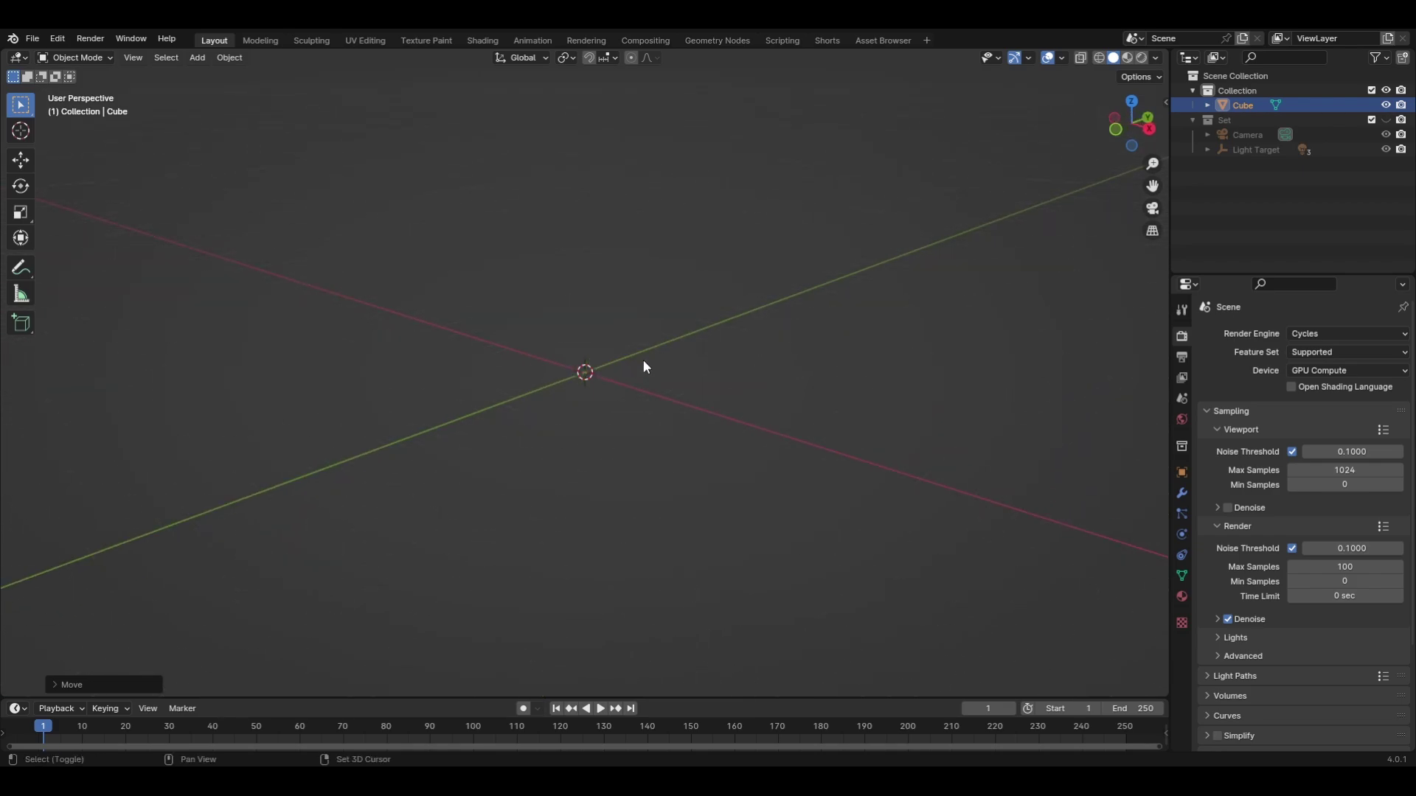
Add a mesh plane at the world origin
key(shift+a)
mouse_move(648, 382)
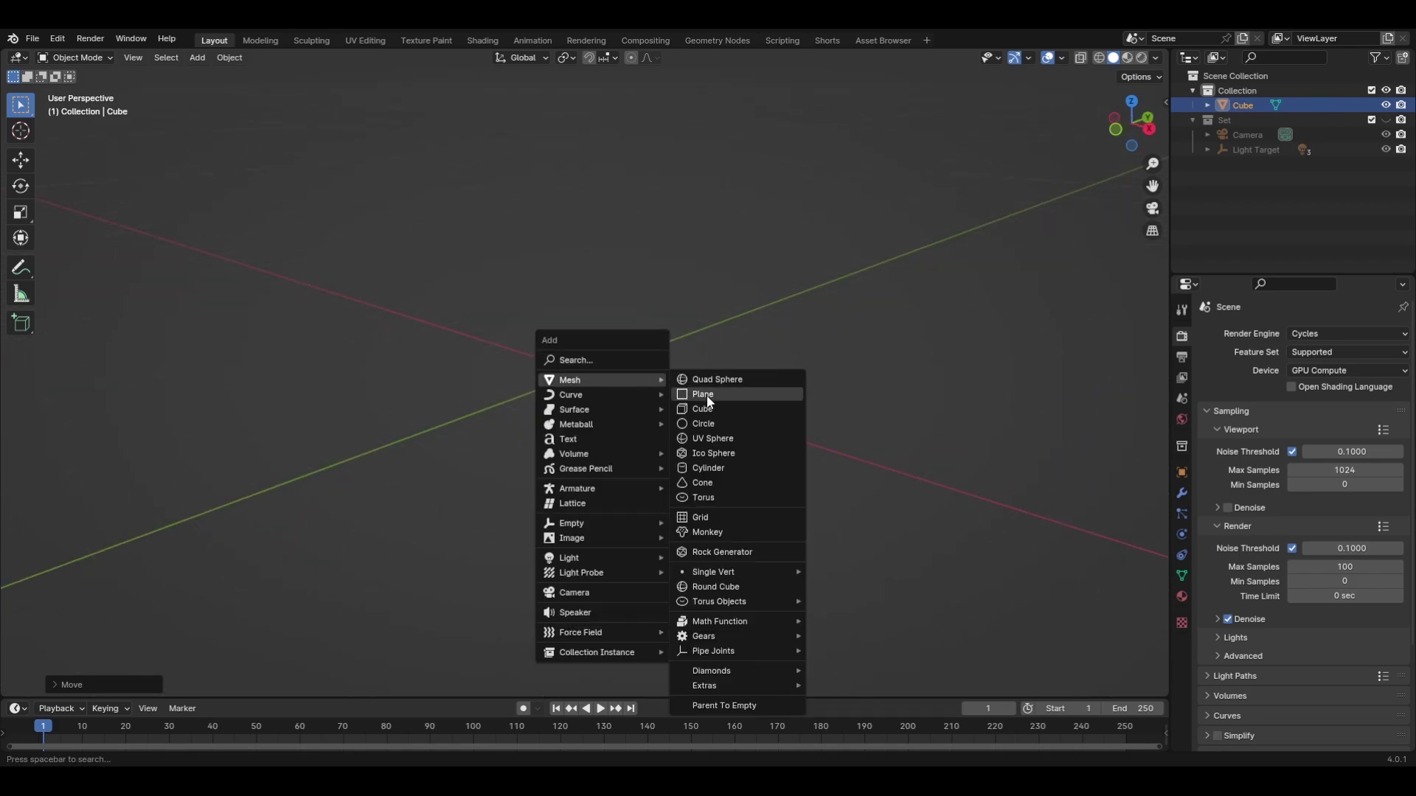
click(705, 395)
scroll(736, 341, down, 5)
middle_drag(736, 341, 721, 41)
Switch to the Geometry Nodes workspace and create a new node group named "Blocks" on the plane
click(720, 41)
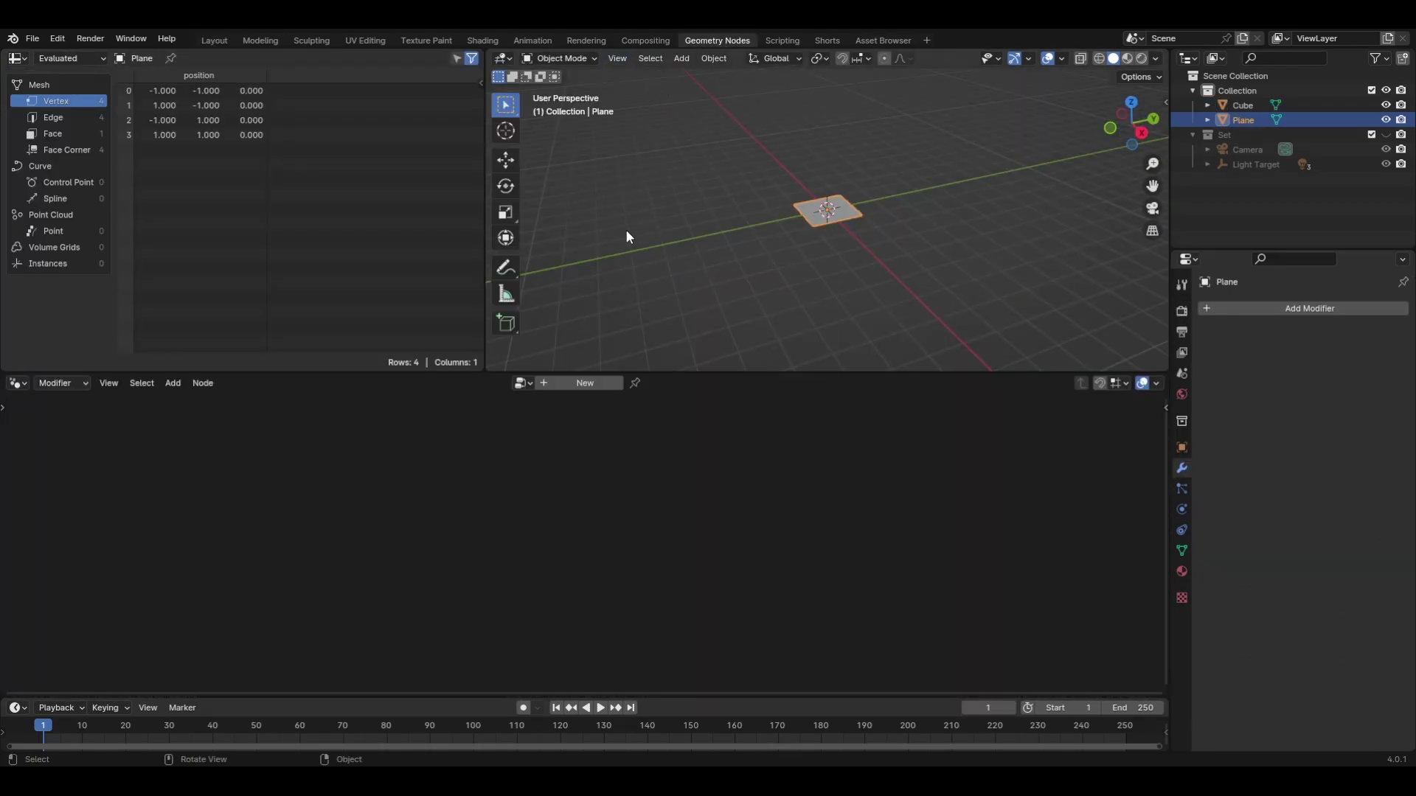
scroll(634, 258, up, 8)
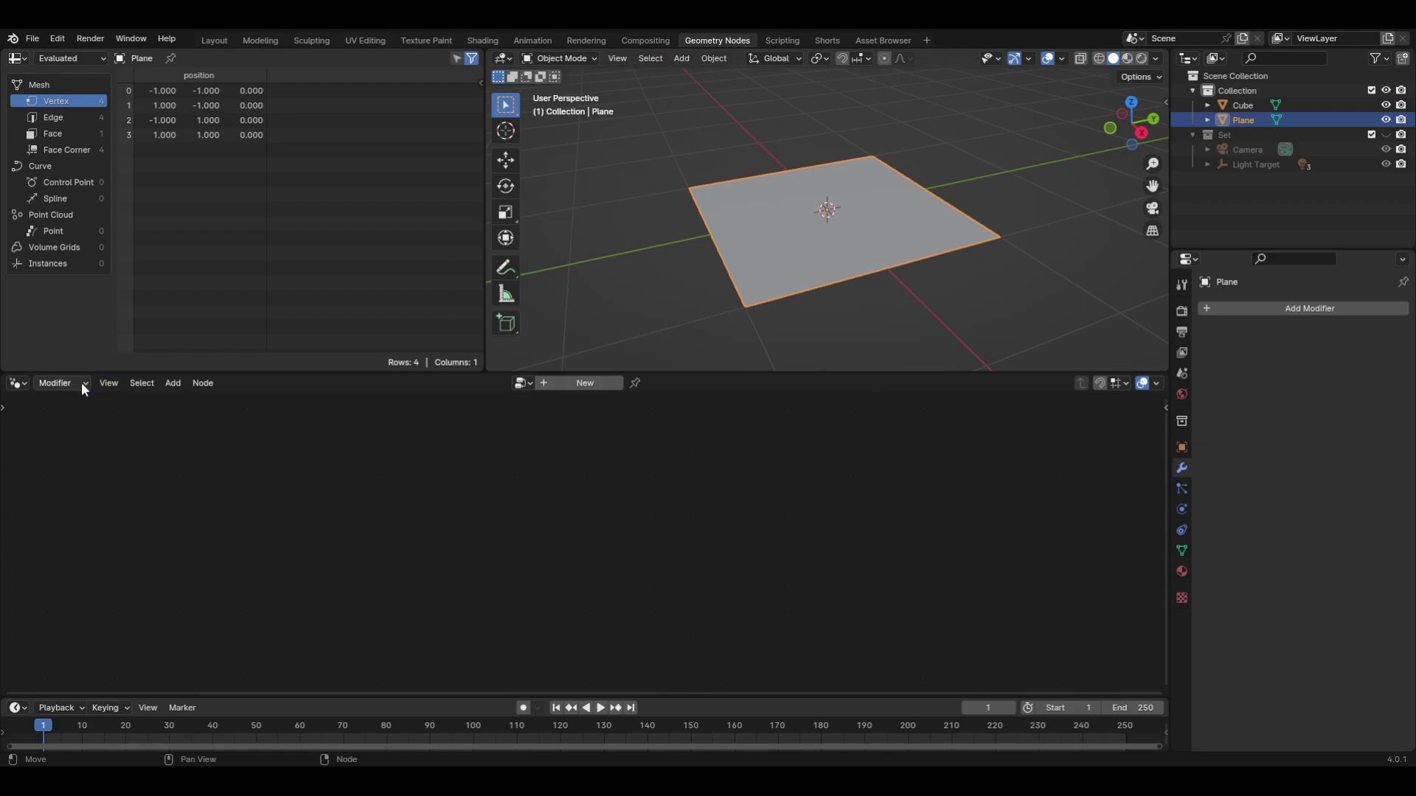
click(583, 383)
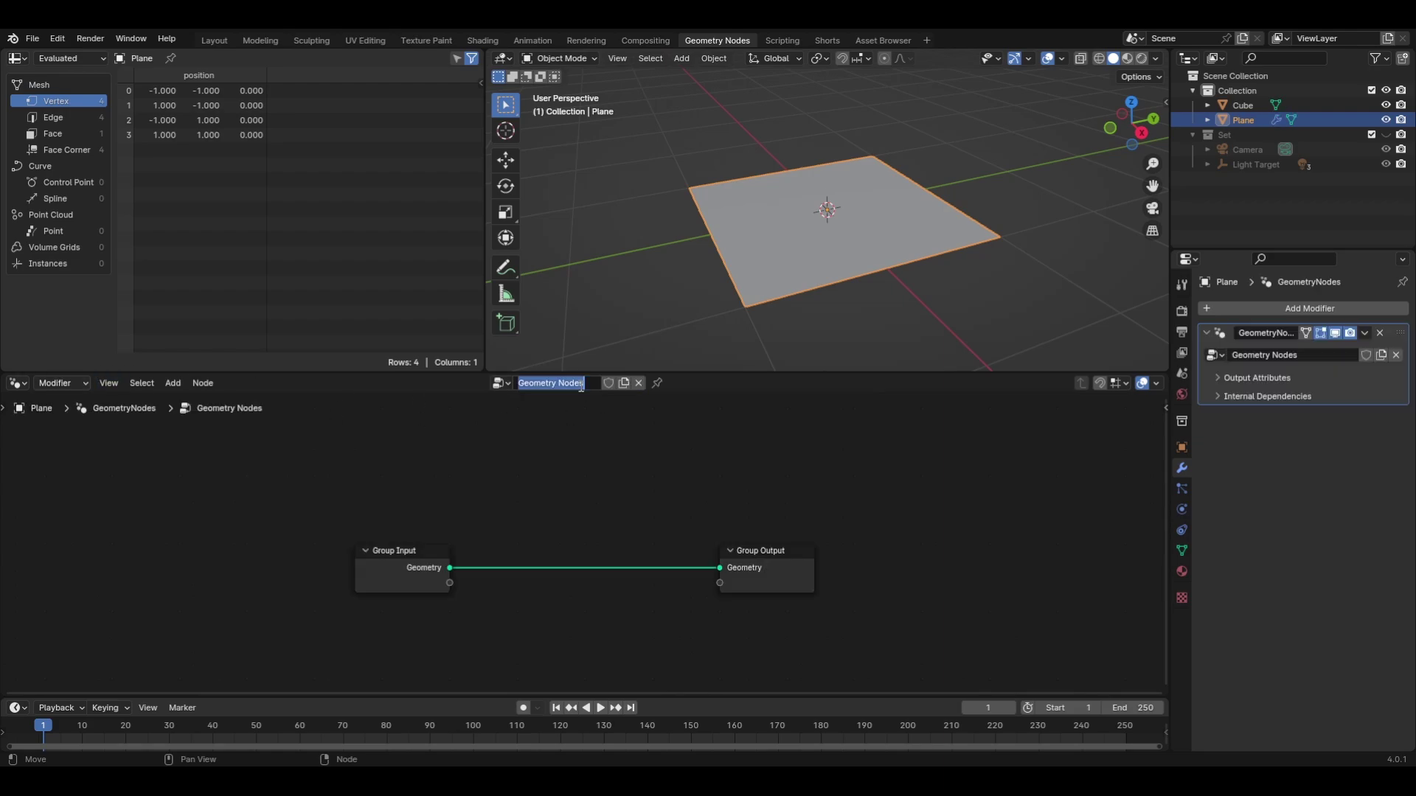
double_click(576, 383)
text(Blocks)
key(Return)
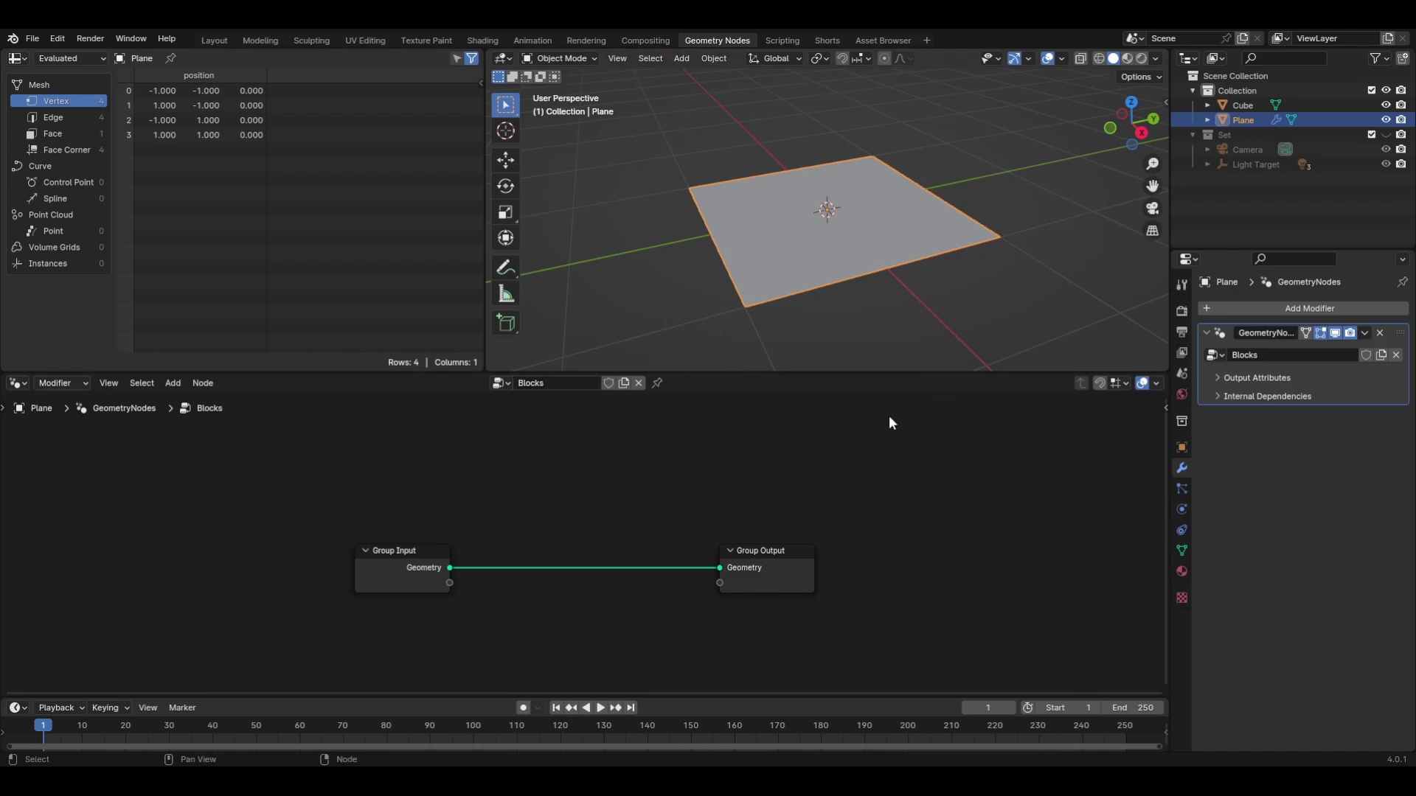
Delete the Group Input node from the Blocks node tree
click(413, 560)
middle_drag(549, 579, 530, 515)
key(x)
middle_drag(708, 310, 904, 158)
middle_drag(999, 338, 936, 203)
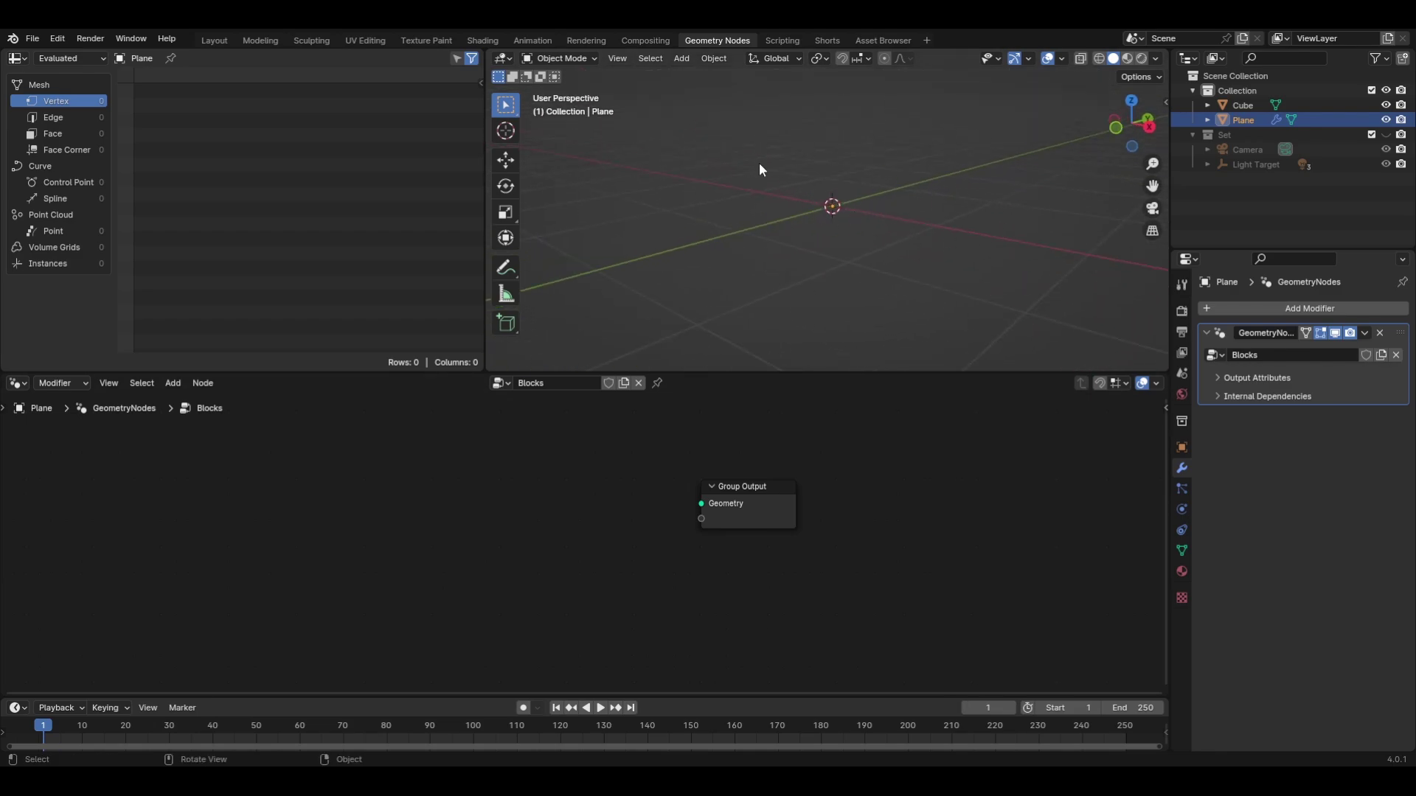
middle_drag(751, 174, 854, 240)
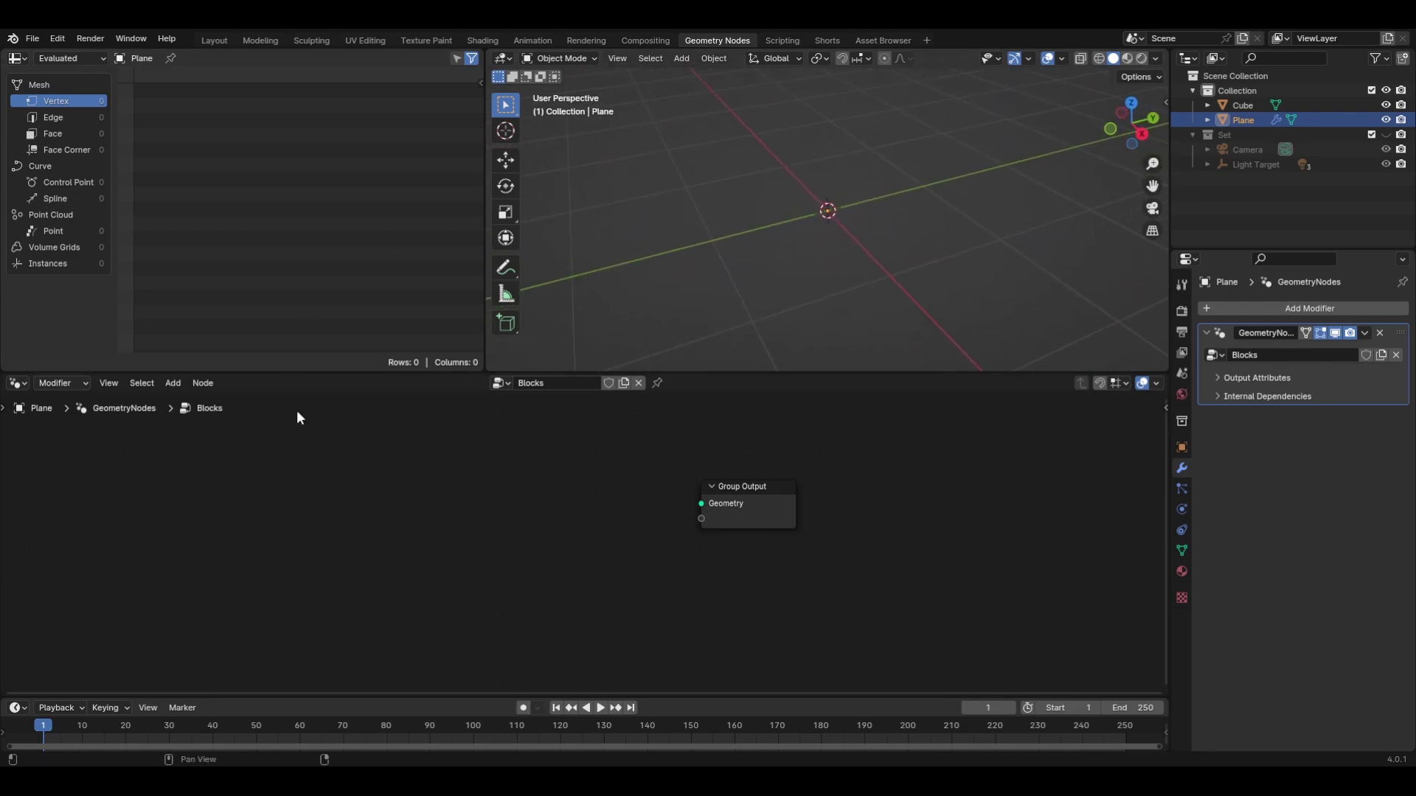
Add a Grid mesh primitive node and place it well ahead of the Group Output node
mouse_move(569, 487)
middle_down()
mouse_move(528, 496)
mouse_move(566, 490)
middle_up()
scroll(442, 487, up, 2)
key(shift+a)
mouse_move(449, 481)
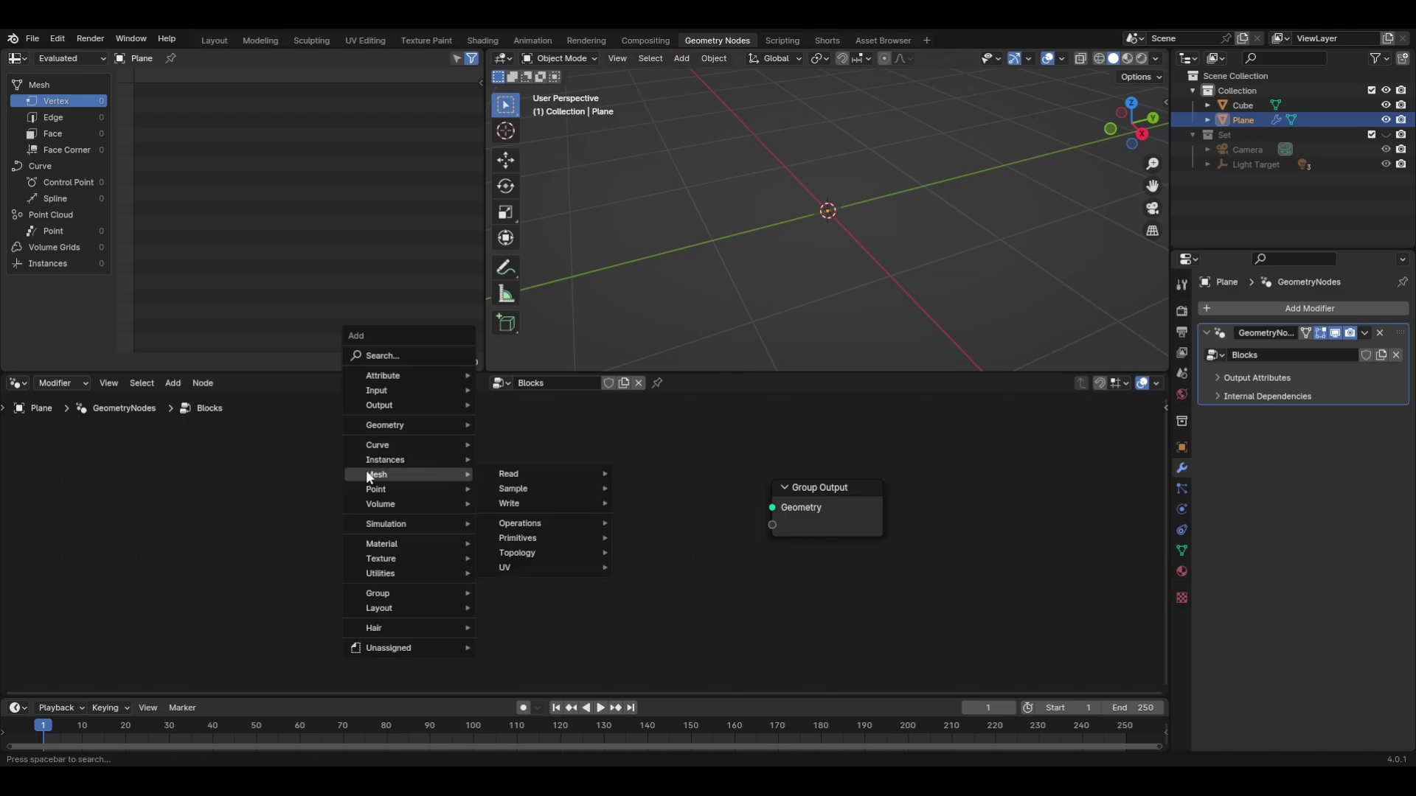
mouse_move(509, 478)
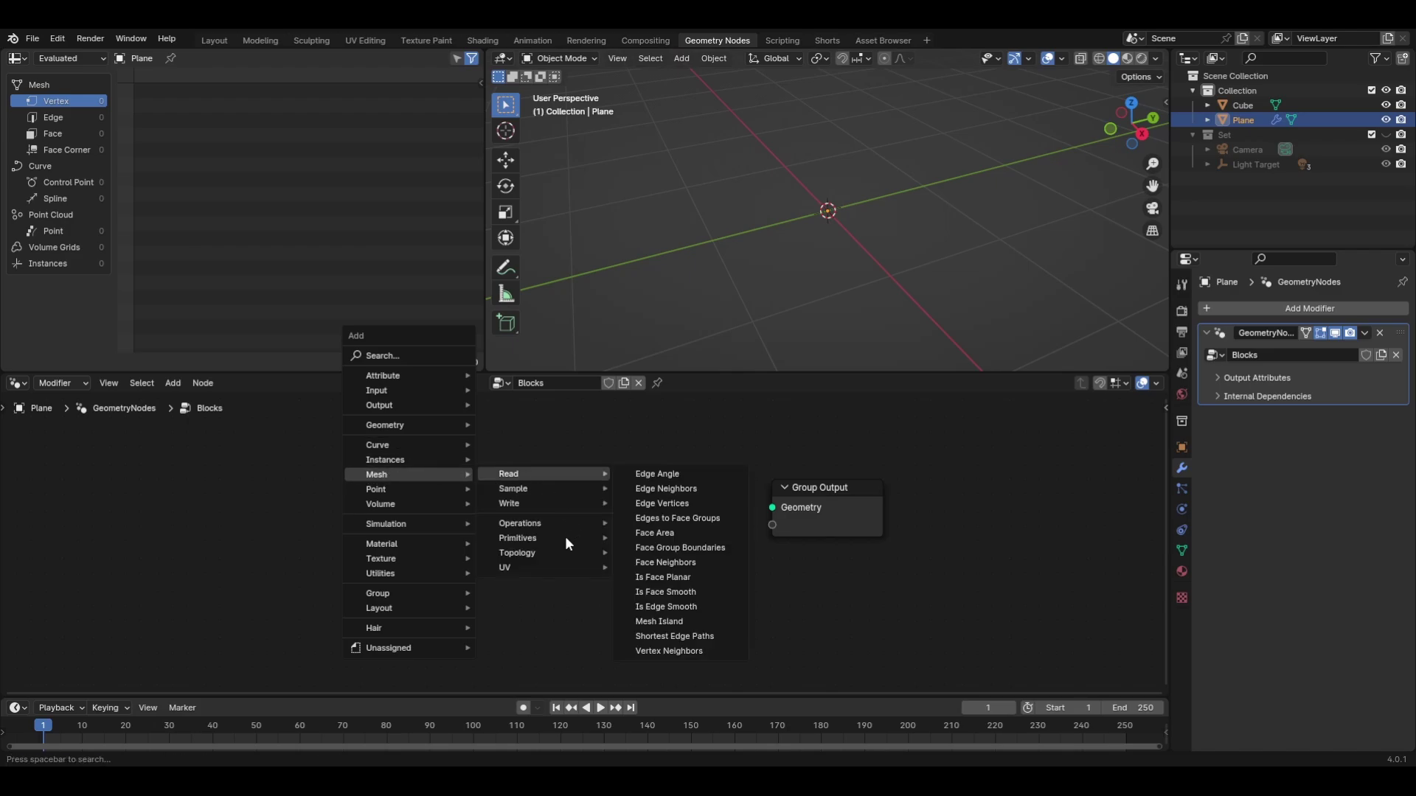
mouse_move(521, 537)
click(653, 581)
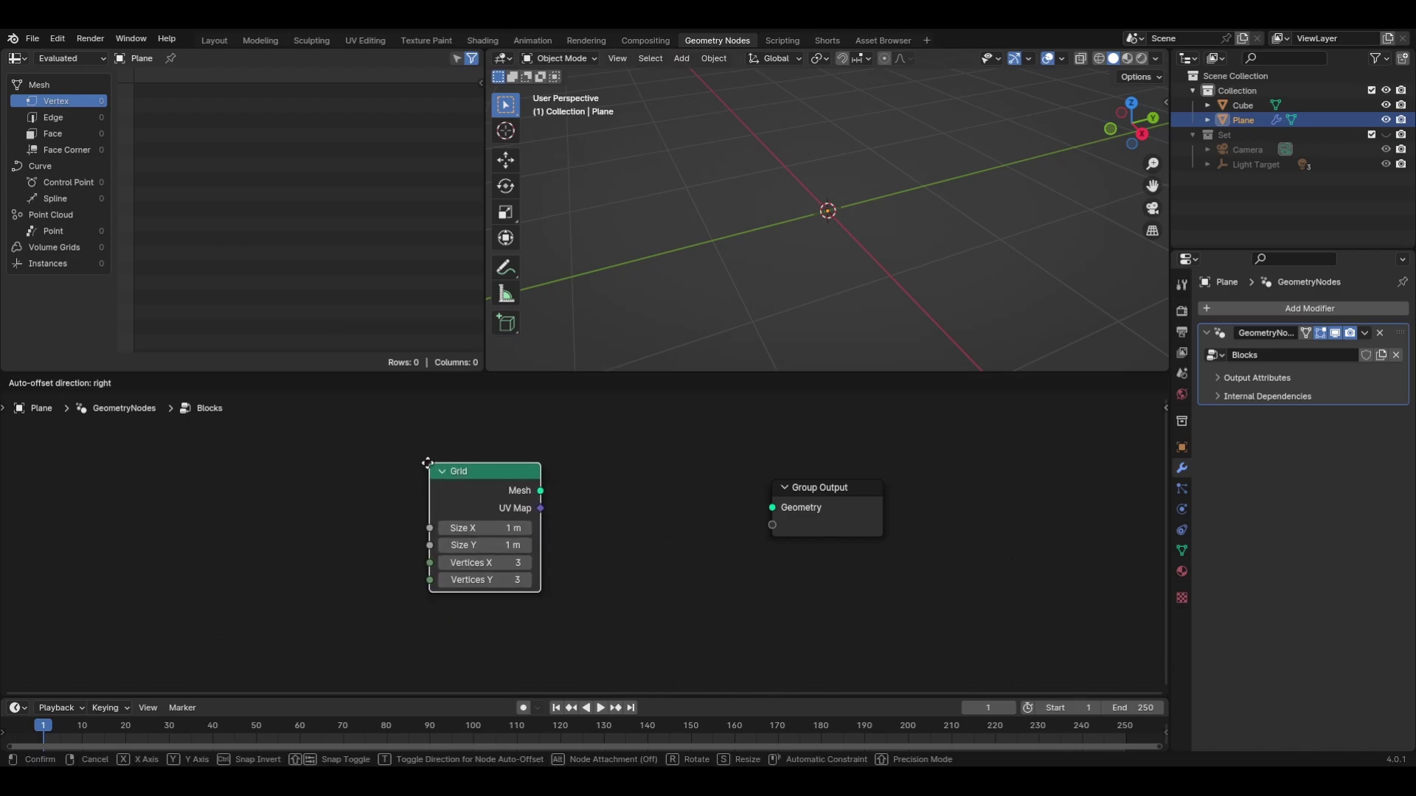
click(384, 458)
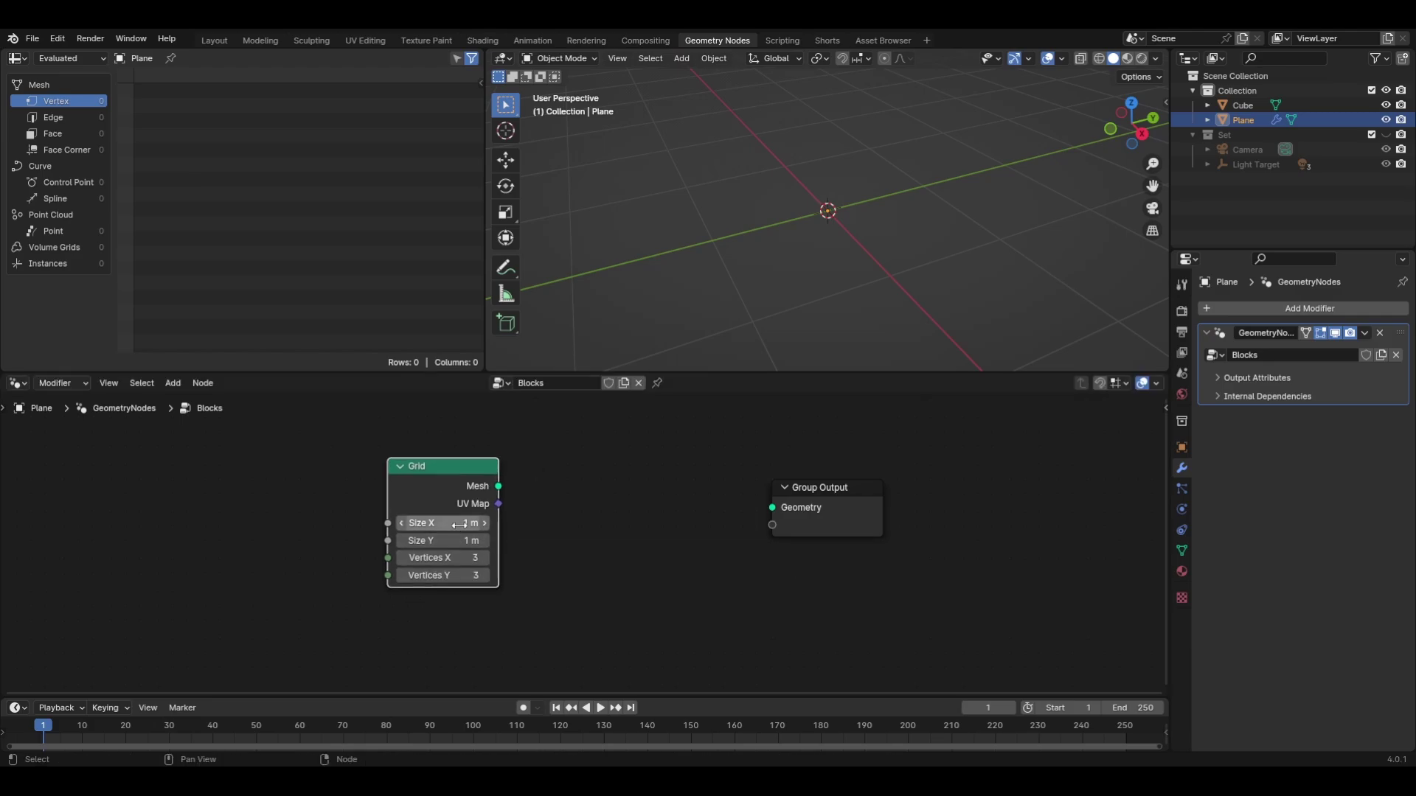
Set the Grid's Vertices X and Y to 50 and link its Mesh output to the Group Output geometry
drag(455, 558, 454, 577)
text(50)
key(Return)
drag(484, 485, 772, 507)
middle_drag(932, 205, 904, 220)
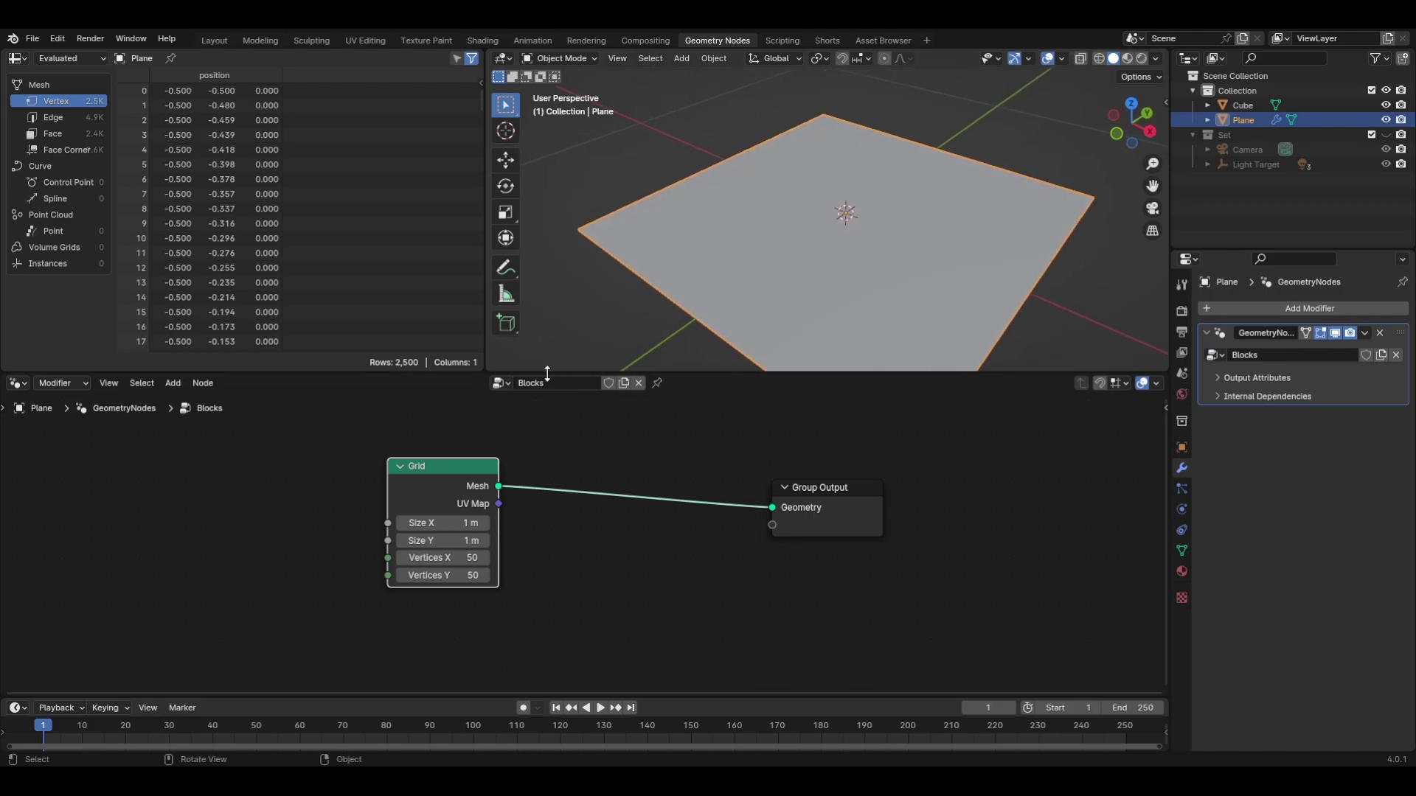
scroll(259, 224, down, 20)
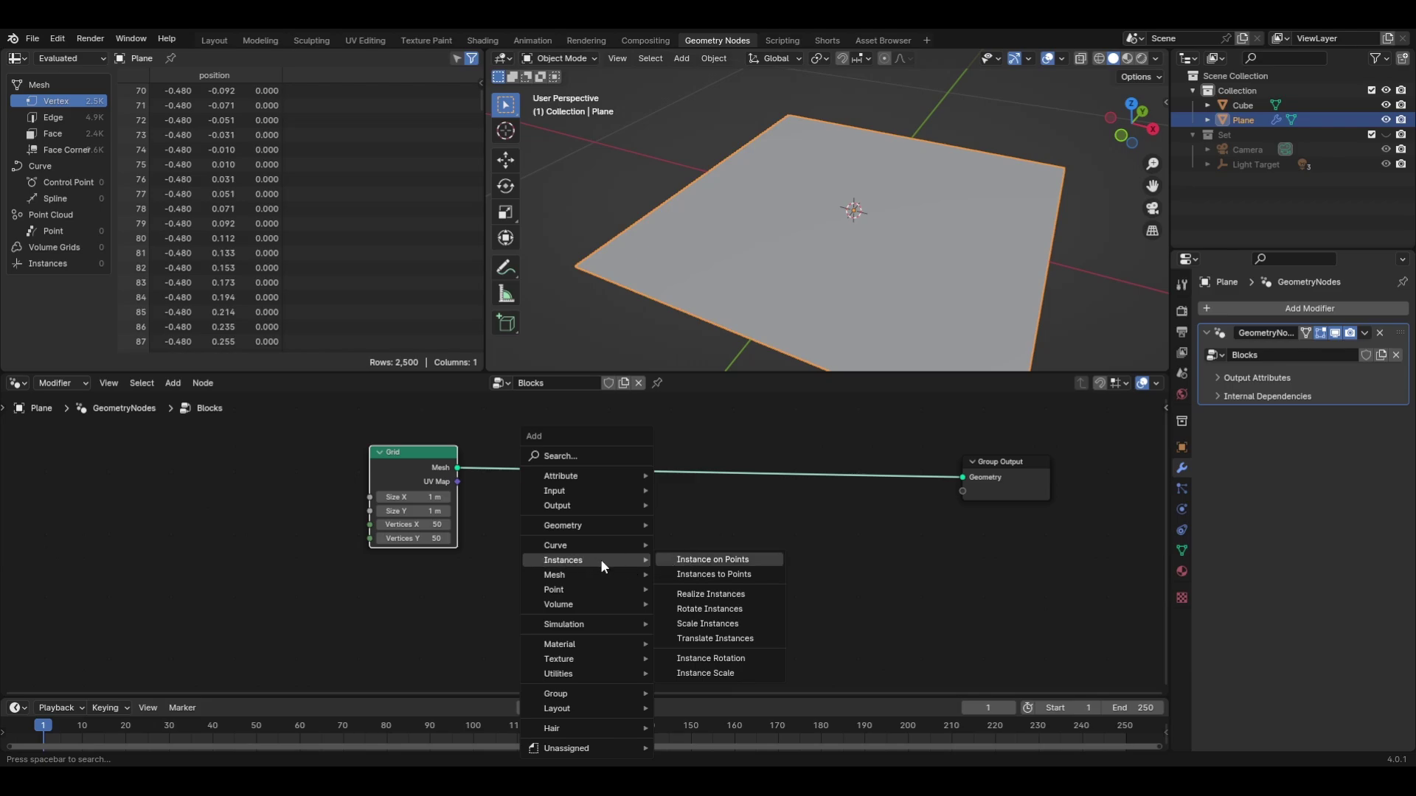
Insert an Instance on Points node on the link between the Grid and Group Output nodes
click(702, 560)
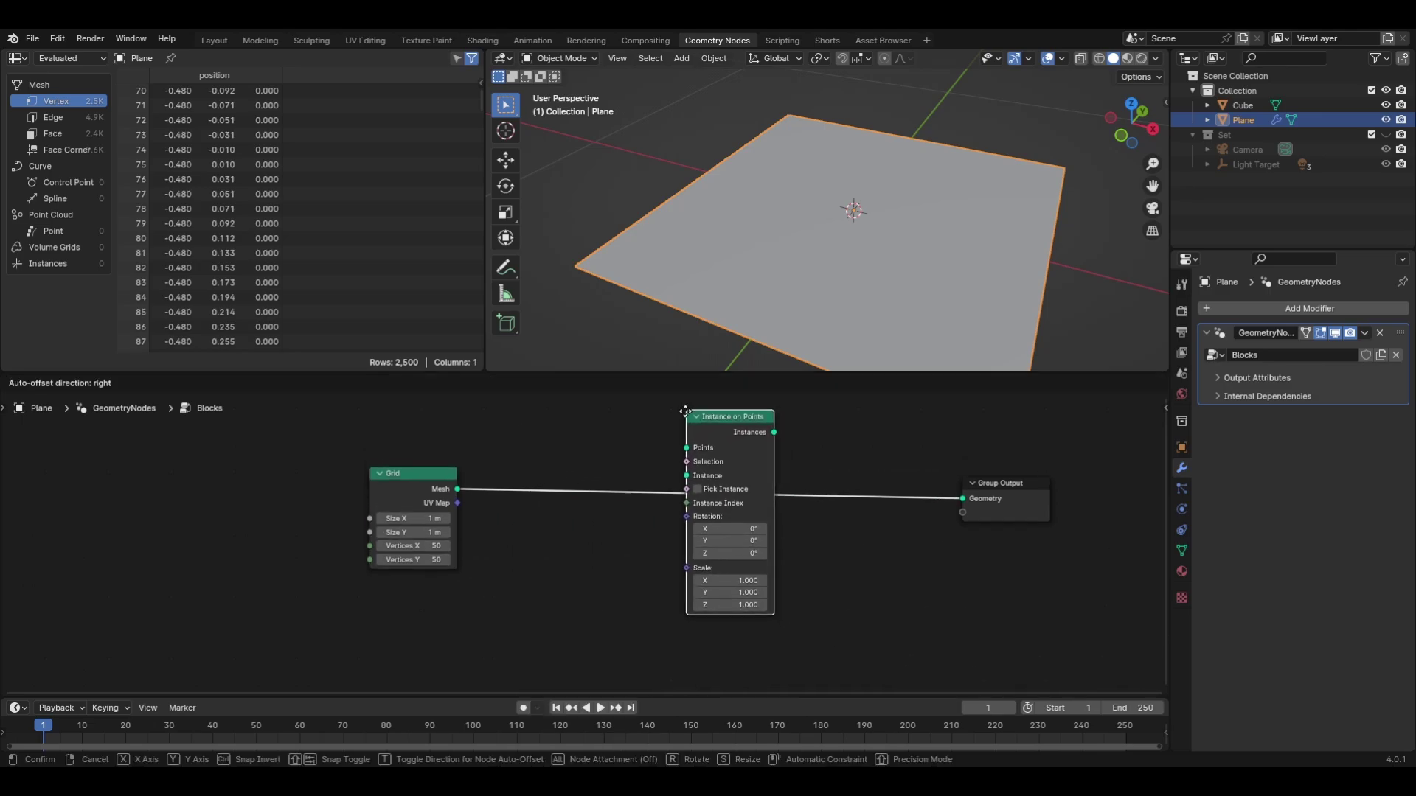
click(680, 470)
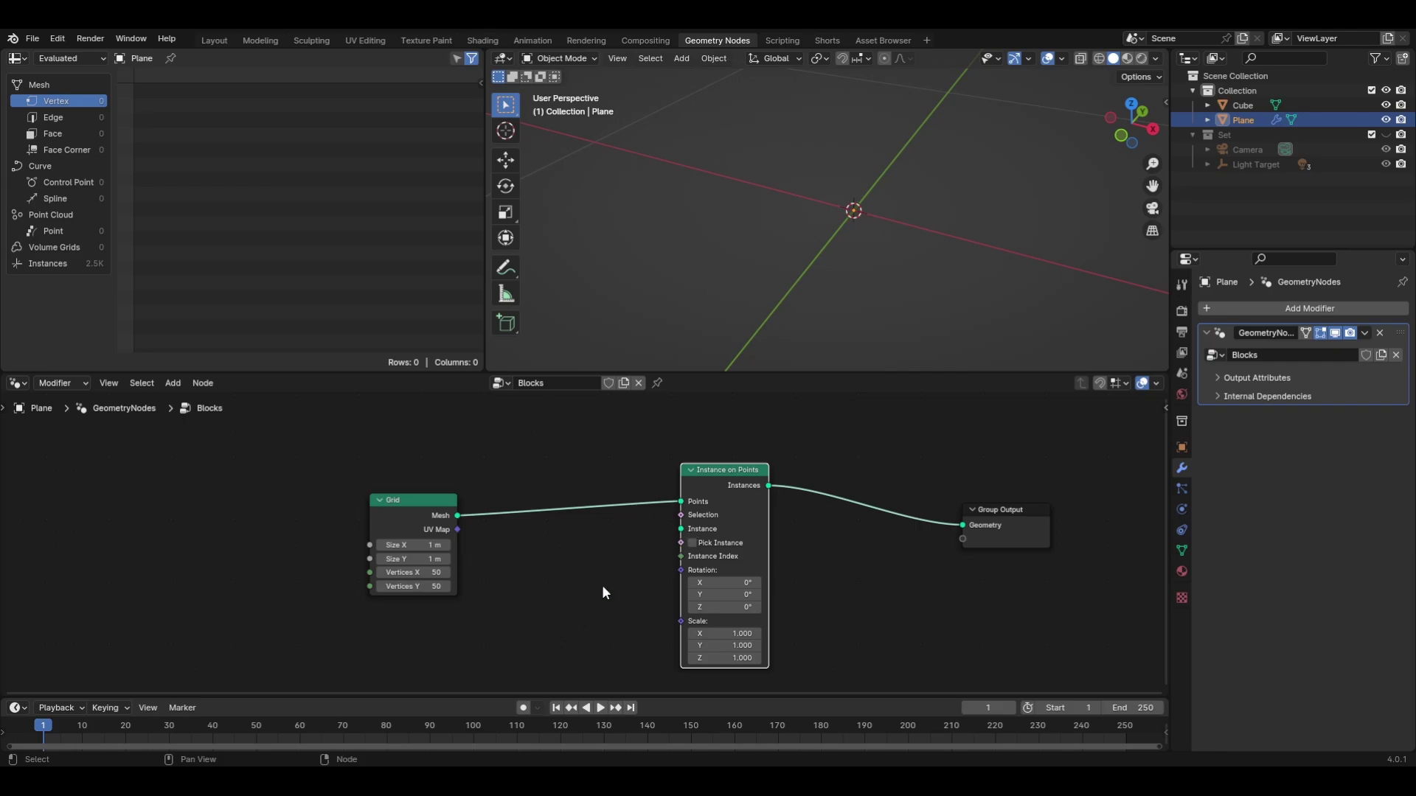
mouse_move(860, 586)
middle_down()
mouse_move(869, 493)
mouse_move(886, 499)
mouse_move(843, 566)
middle_up()
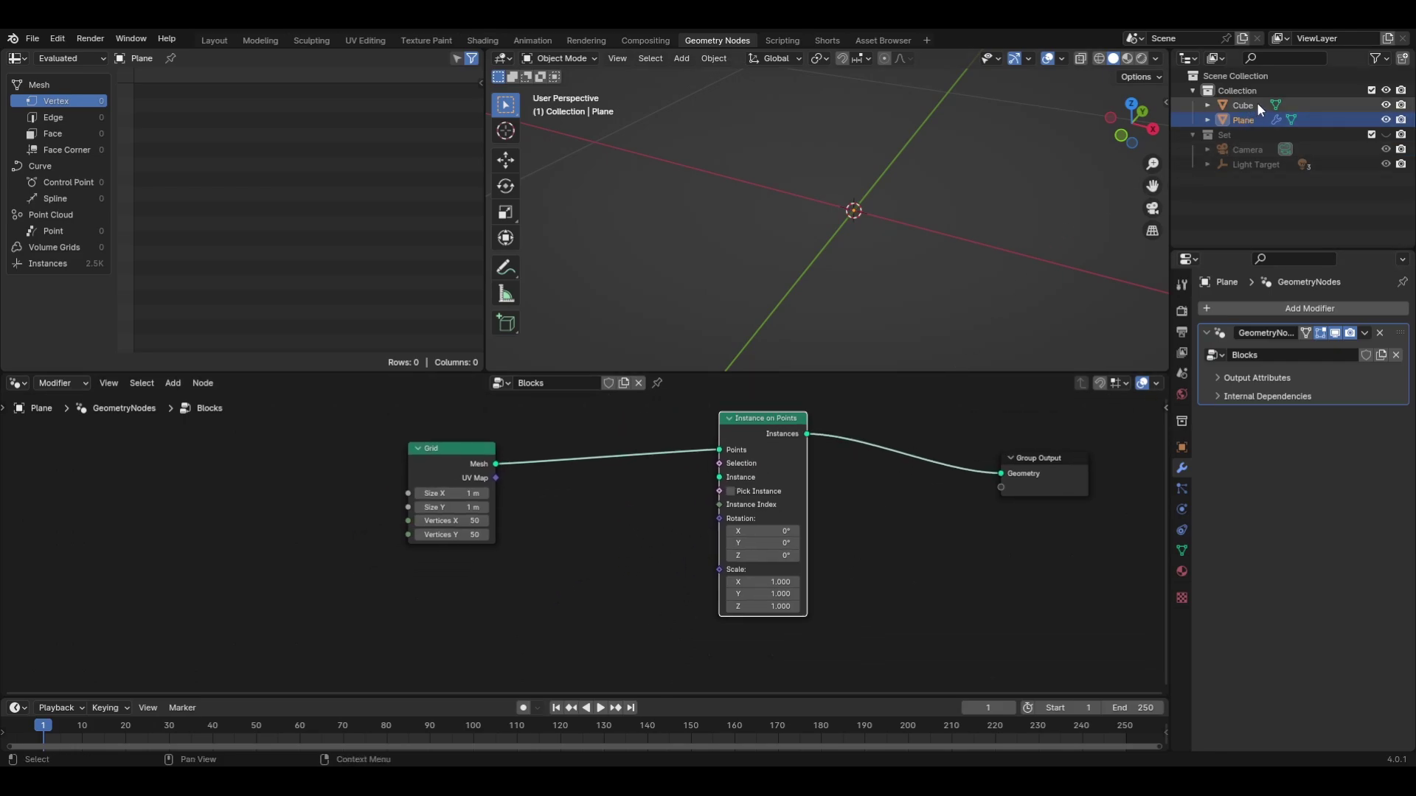
Bring the Cube into the node tree as an Object Info node and place it below the Grid node
drag(1257, 103, 538, 595)
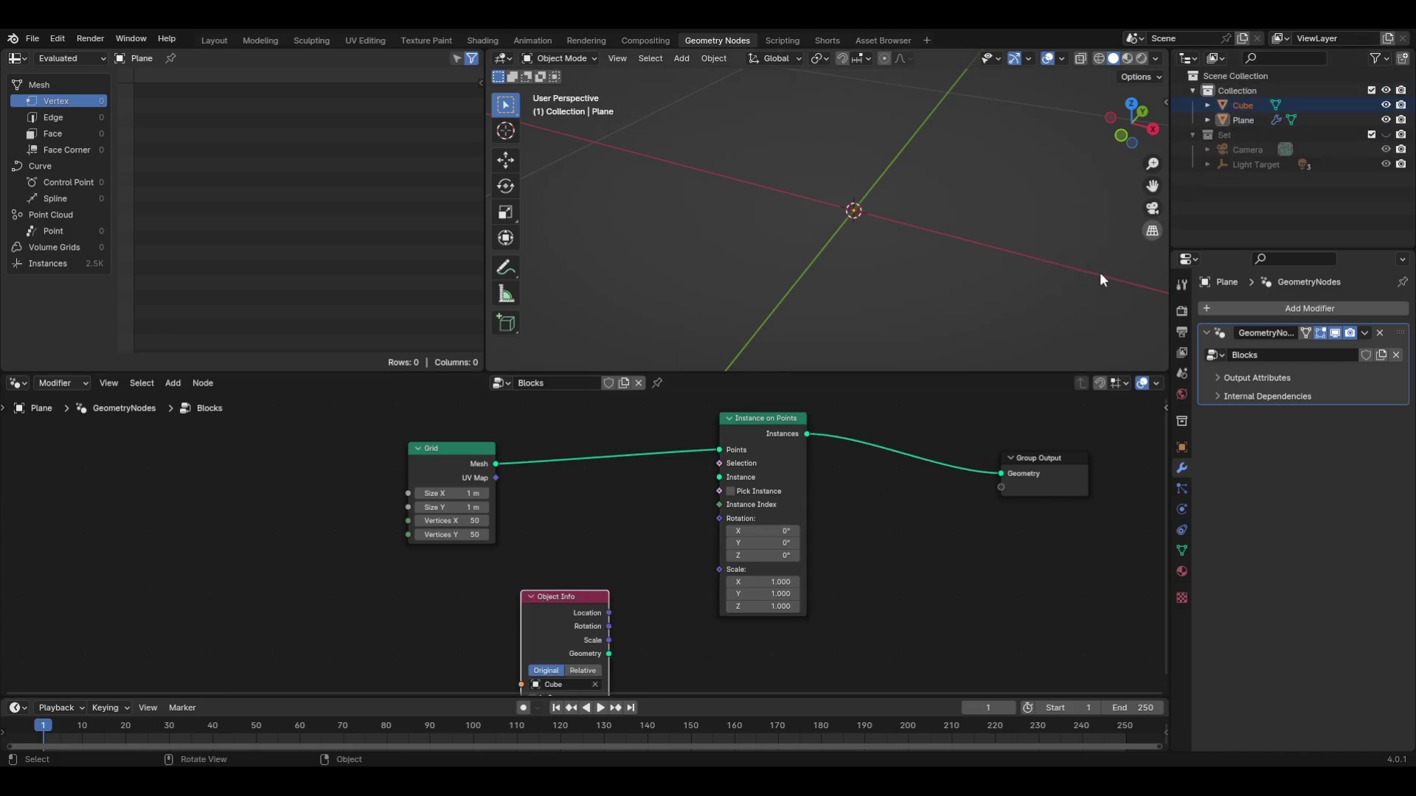
middle_drag(625, 532, 571, 469)
drag(544, 537, 418, 524)
middle_drag(447, 549, 404, 596)
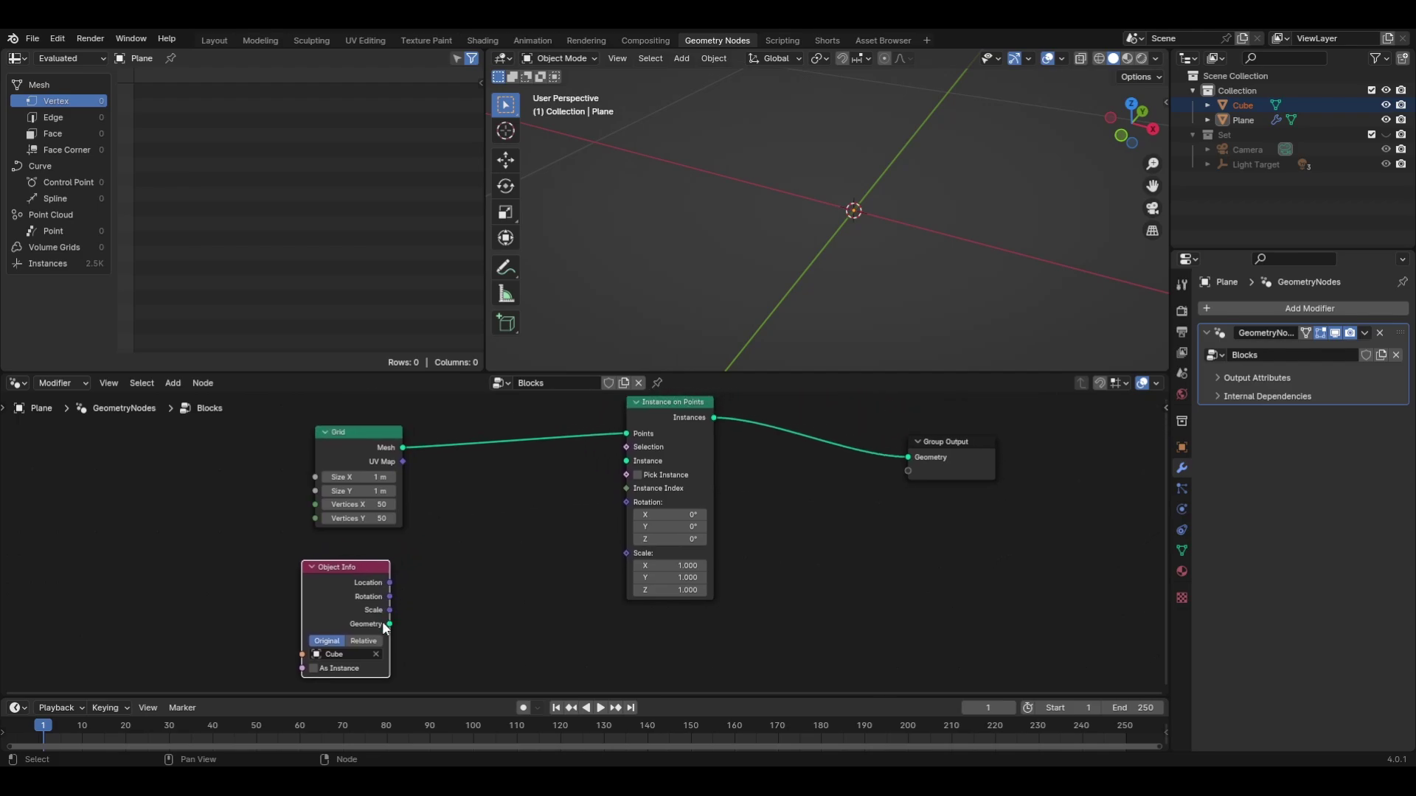
Connect the Object Info node's Geometry output to the Instance input of Instance on Points
drag(388, 623, 619, 461)
scroll(785, 307, up, 3)
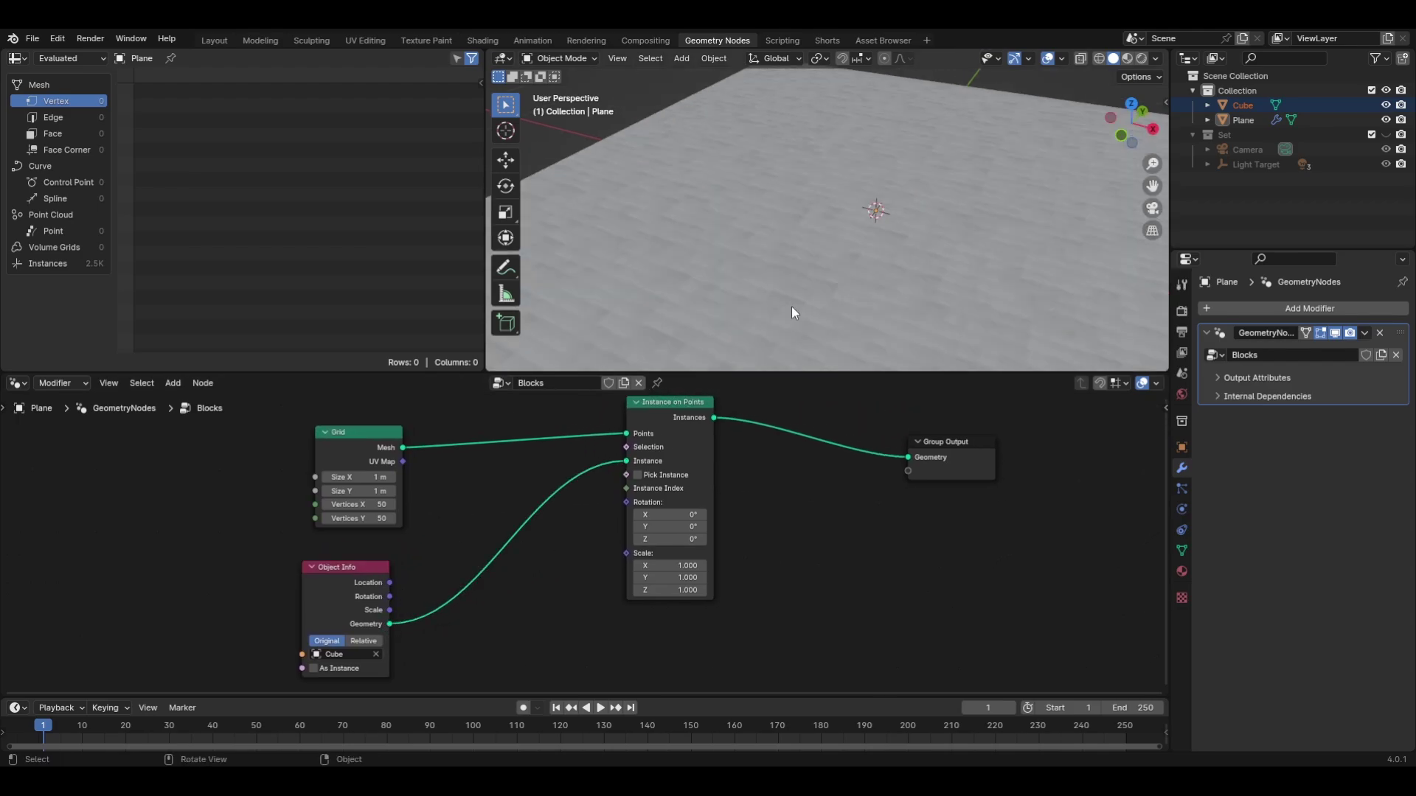
middle_drag(791, 307, 816, 259)
scroll(815, 259, down, 8)
scroll(848, 250, down, 3)
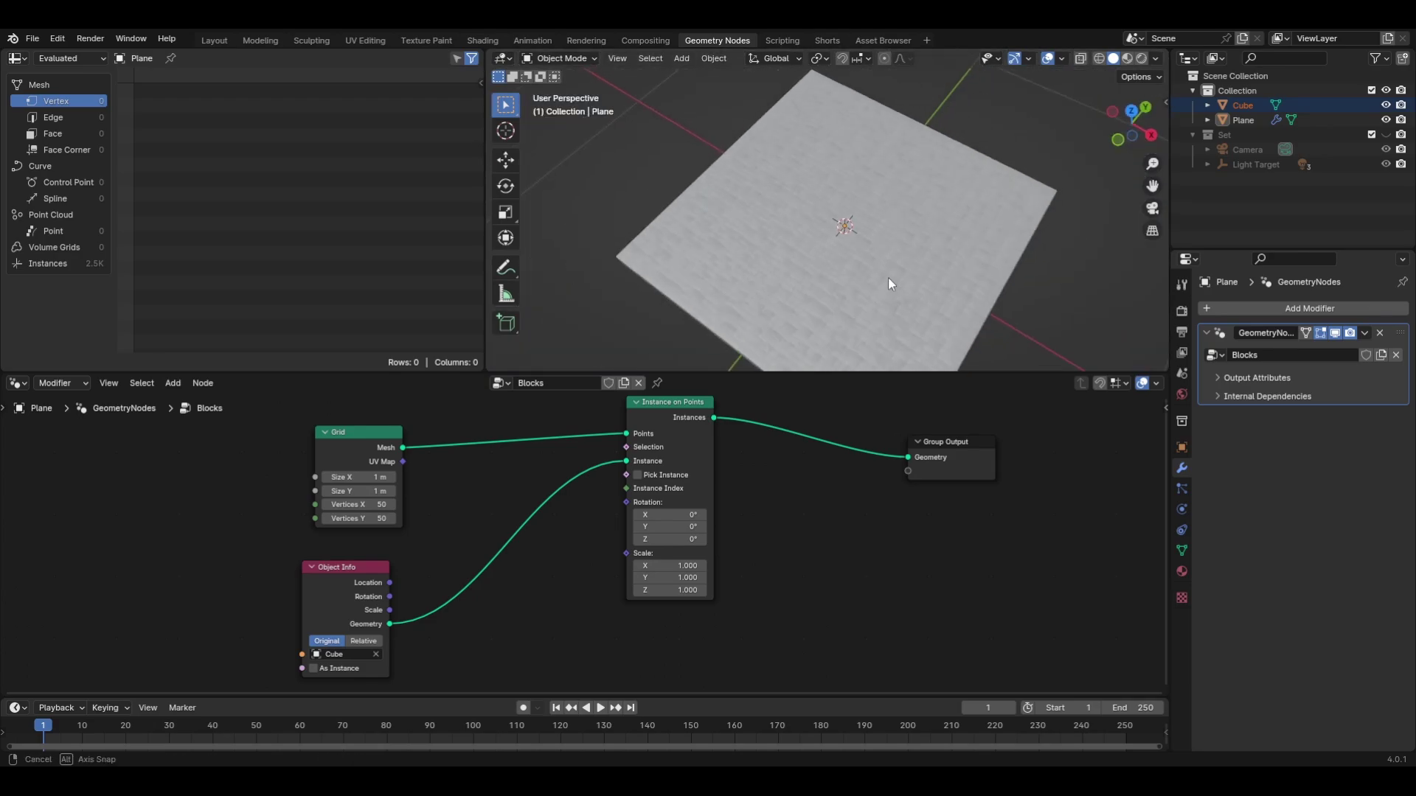
Insert a Set Position node between the Instance on Points and Group Output nodes
key(shift+a)
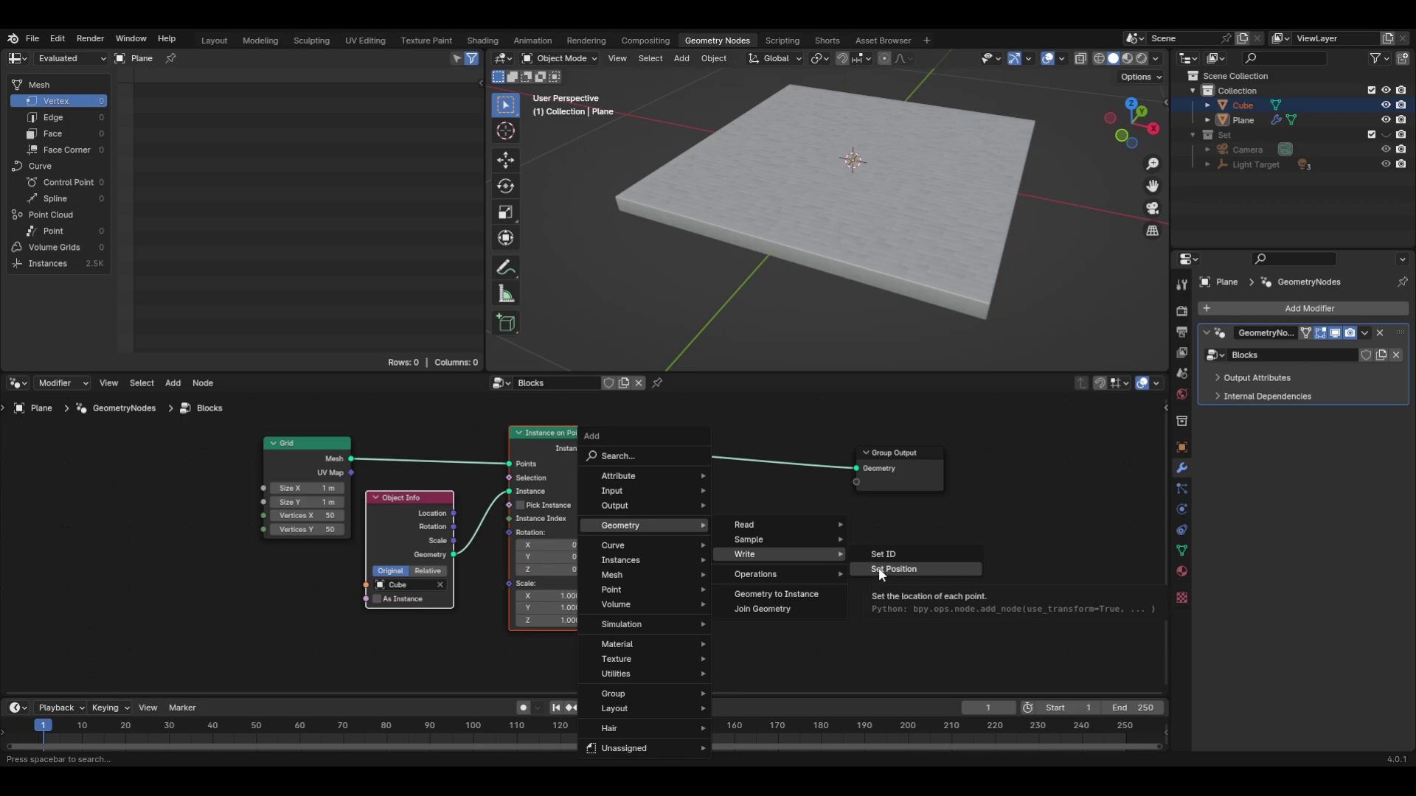
click(878, 568)
click(856, 572)
middle_drag(854, 572, 890, 537)
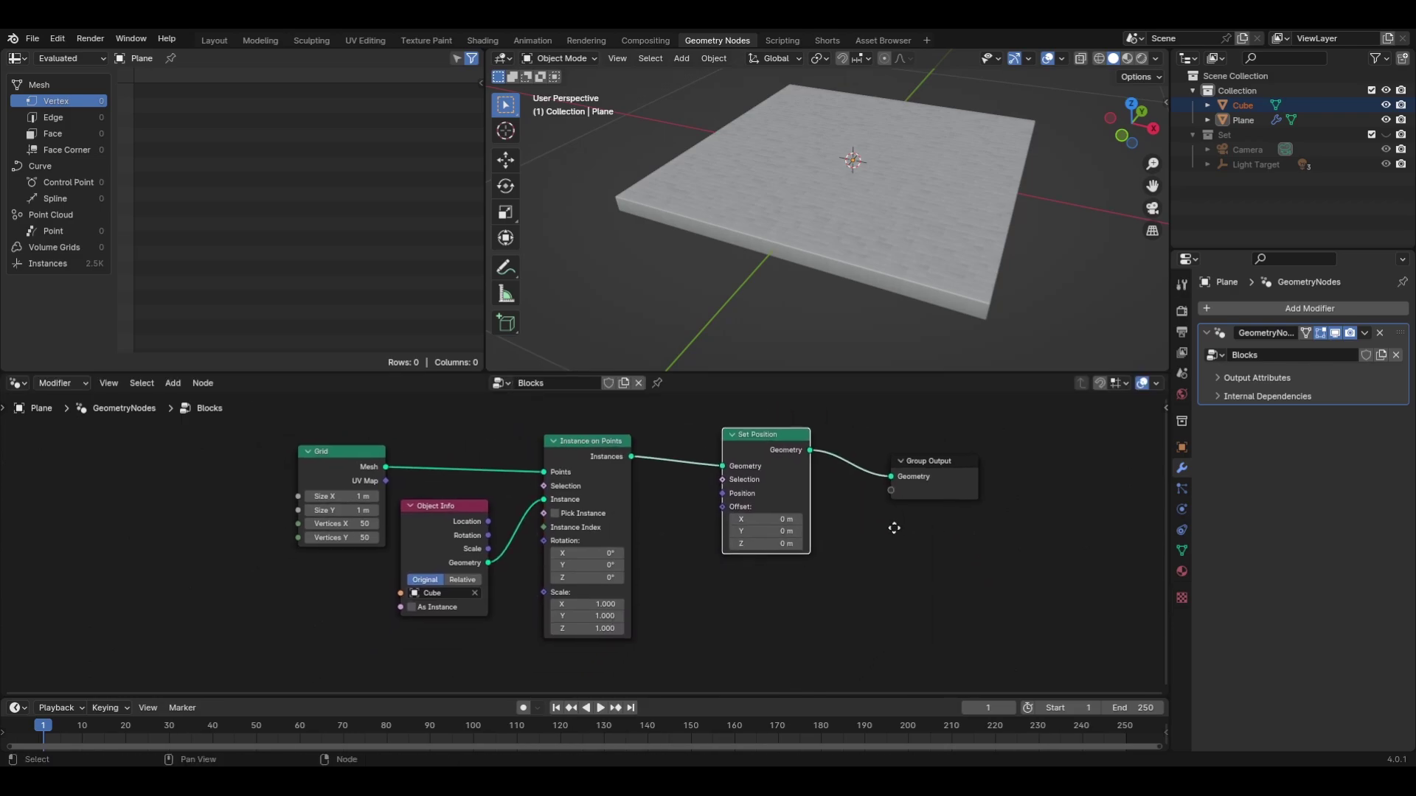
mouse_move(777, 519)
mouse_down()
mouse_move(858, 519)
mouse_move(754, 518)
mouse_move(770, 524)
mouse_up()
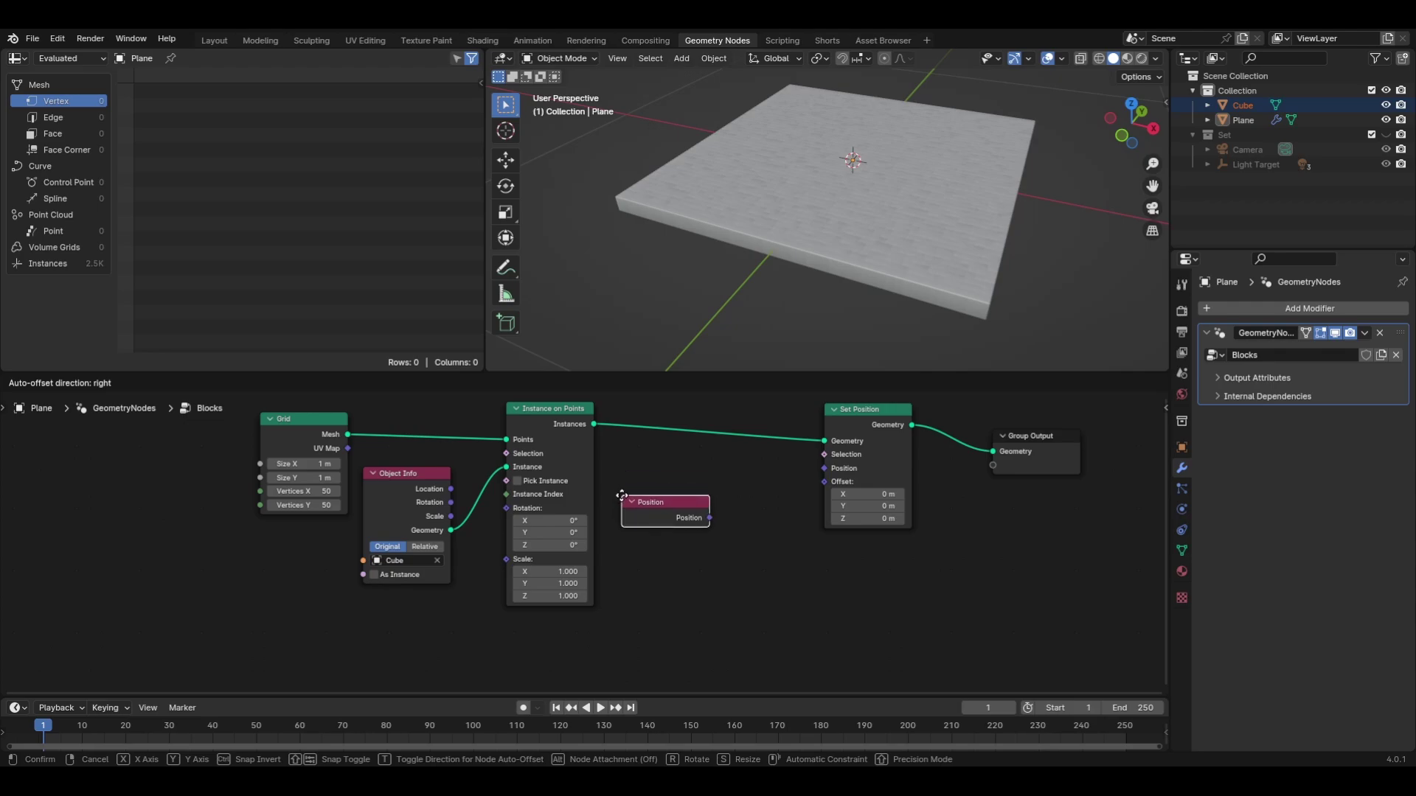
Place a Position node below the Instances link and connect its output to the Position input of Set Position
click(622, 496)
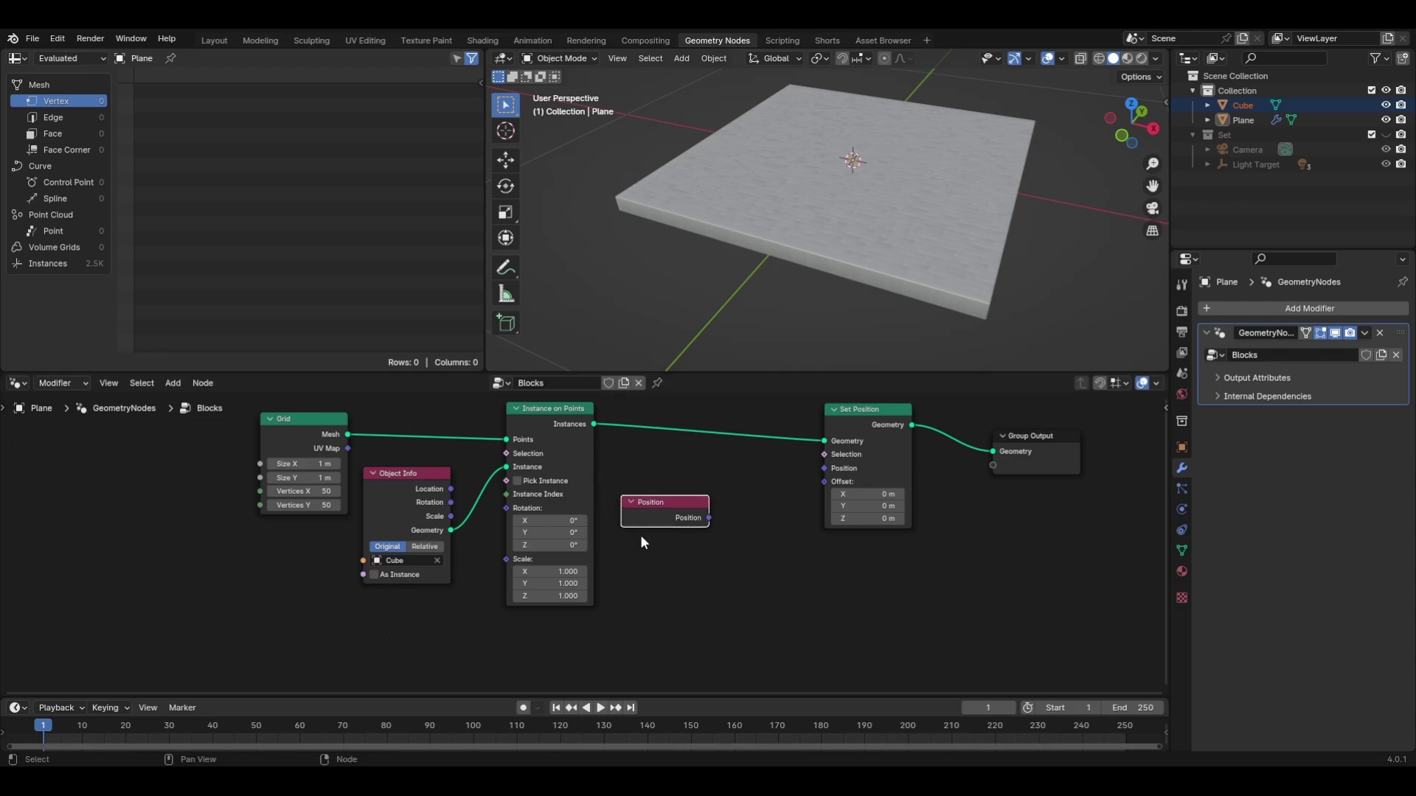
key(shift+a)
mouse_move(698, 520)
mouse_move(741, 526)
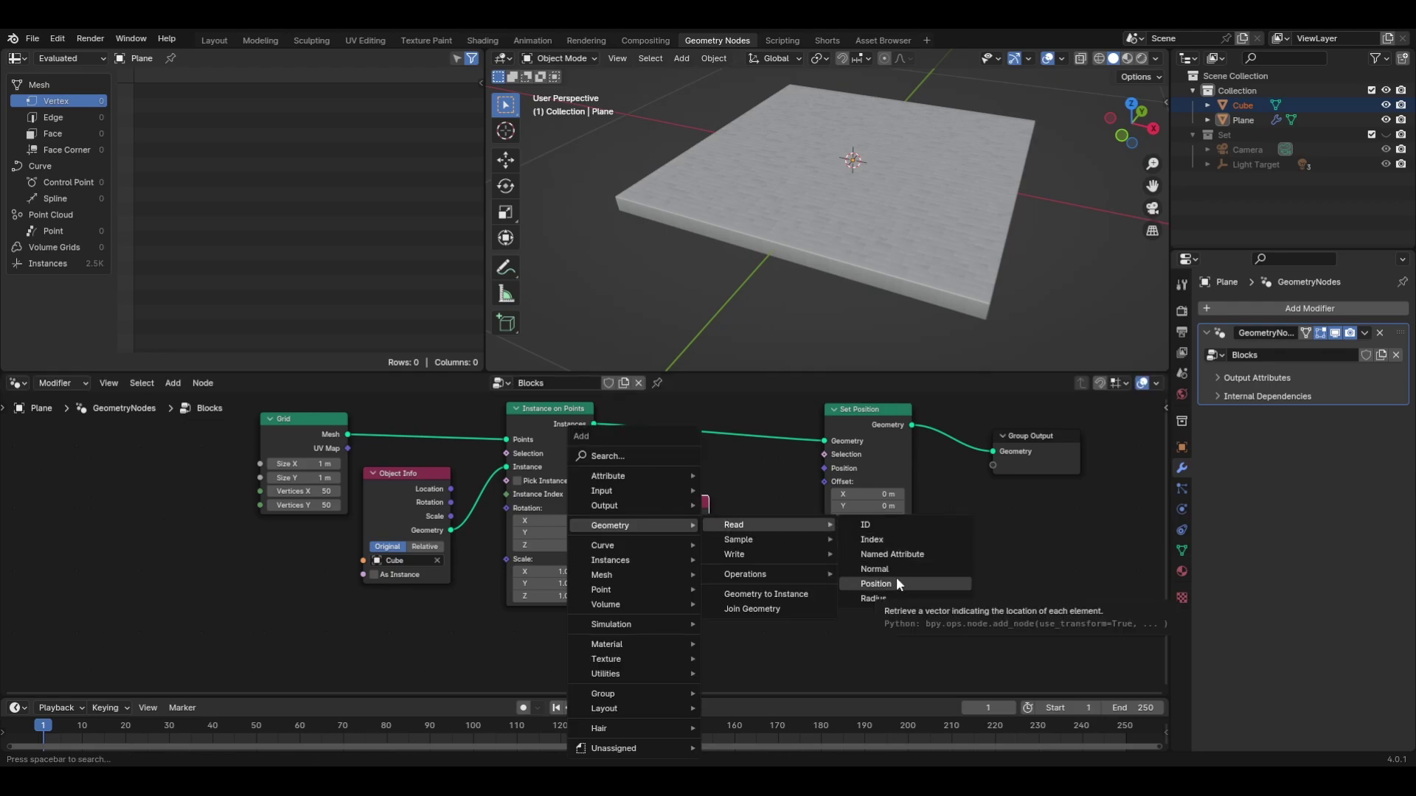
drag(708, 517, 825, 468)
Insert a Vector Math node set to Add on the link between the Position and Set Position nodes
middle_drag(859, 279, 886, 260)
middle_drag(786, 557, 820, 550)
key(shift+a)
mouse_move(749, 676)
mouse_move(903, 578)
click(1017, 589)
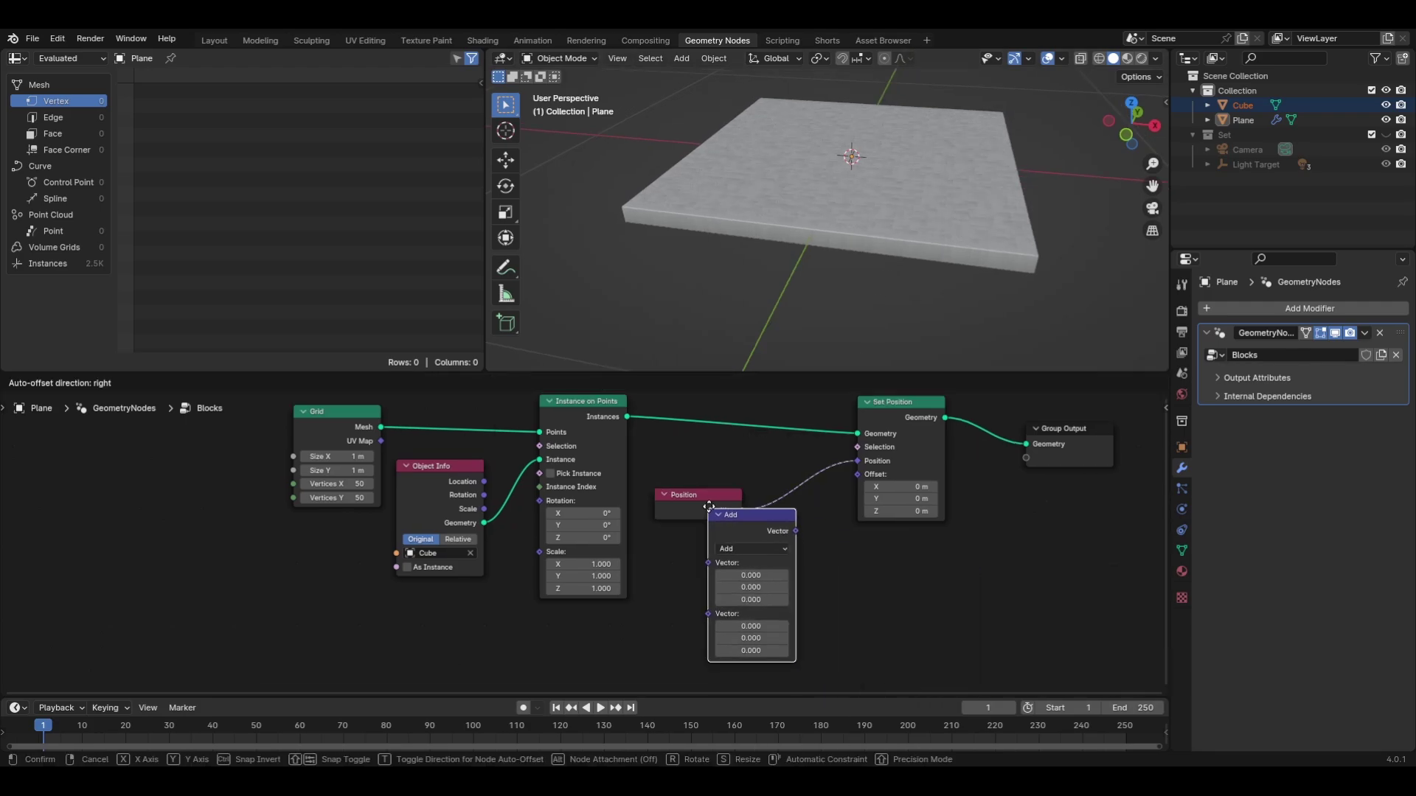
click(754, 463)
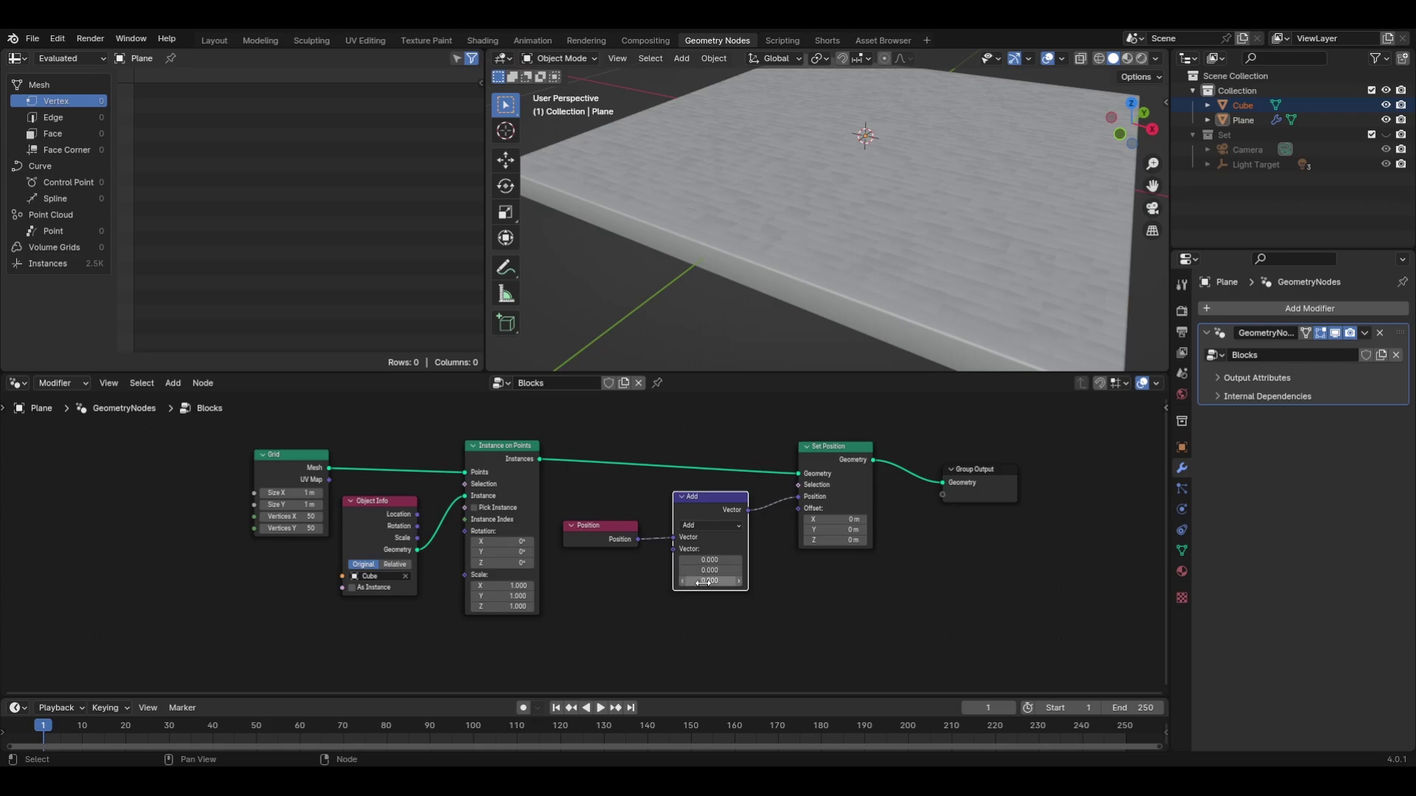
shift+drag(707, 582, 738, 582)
Add a Wave Texture node and connect its Fac output to the second Vector input of the Add node
key(shift+a)
mouse_move(722, 616)
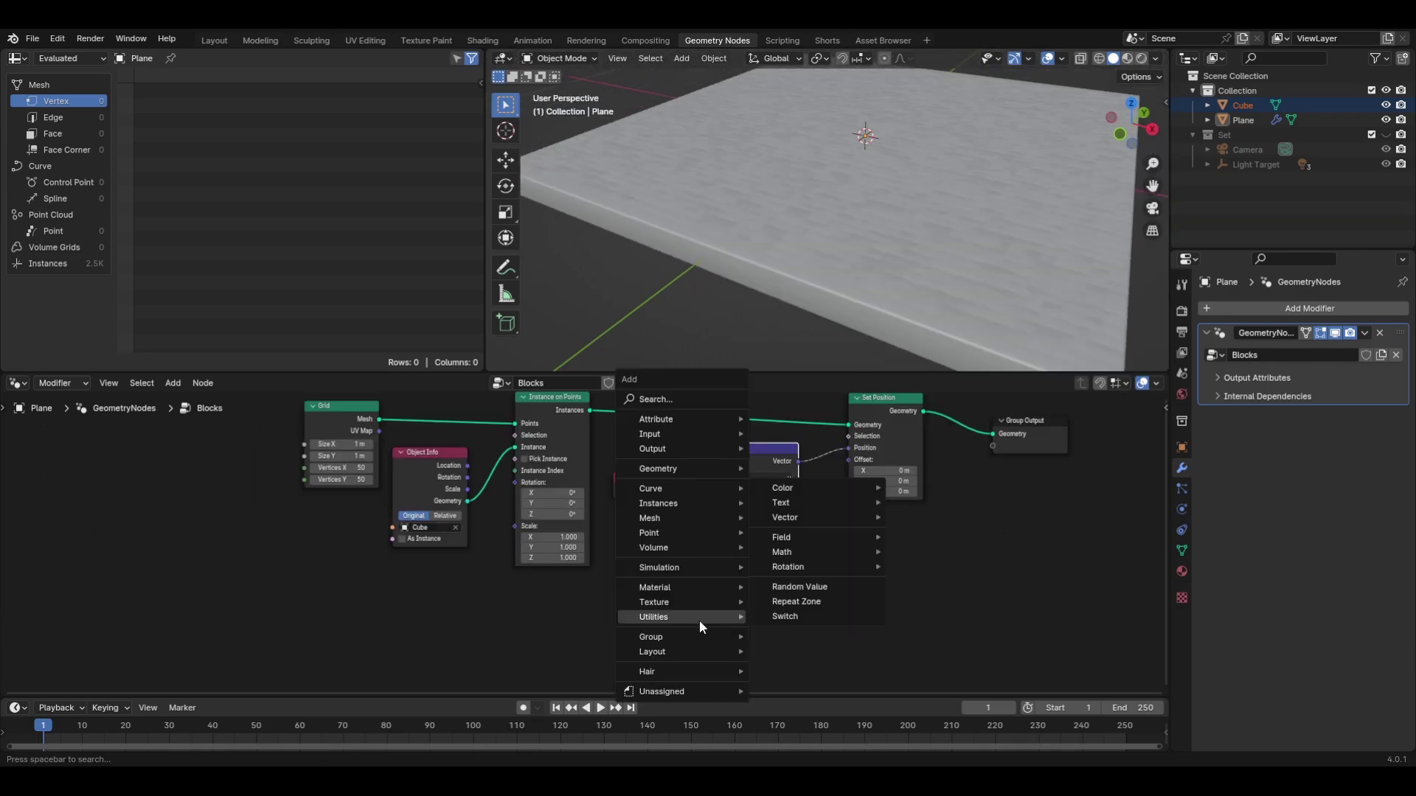
mouse_move(679, 601)
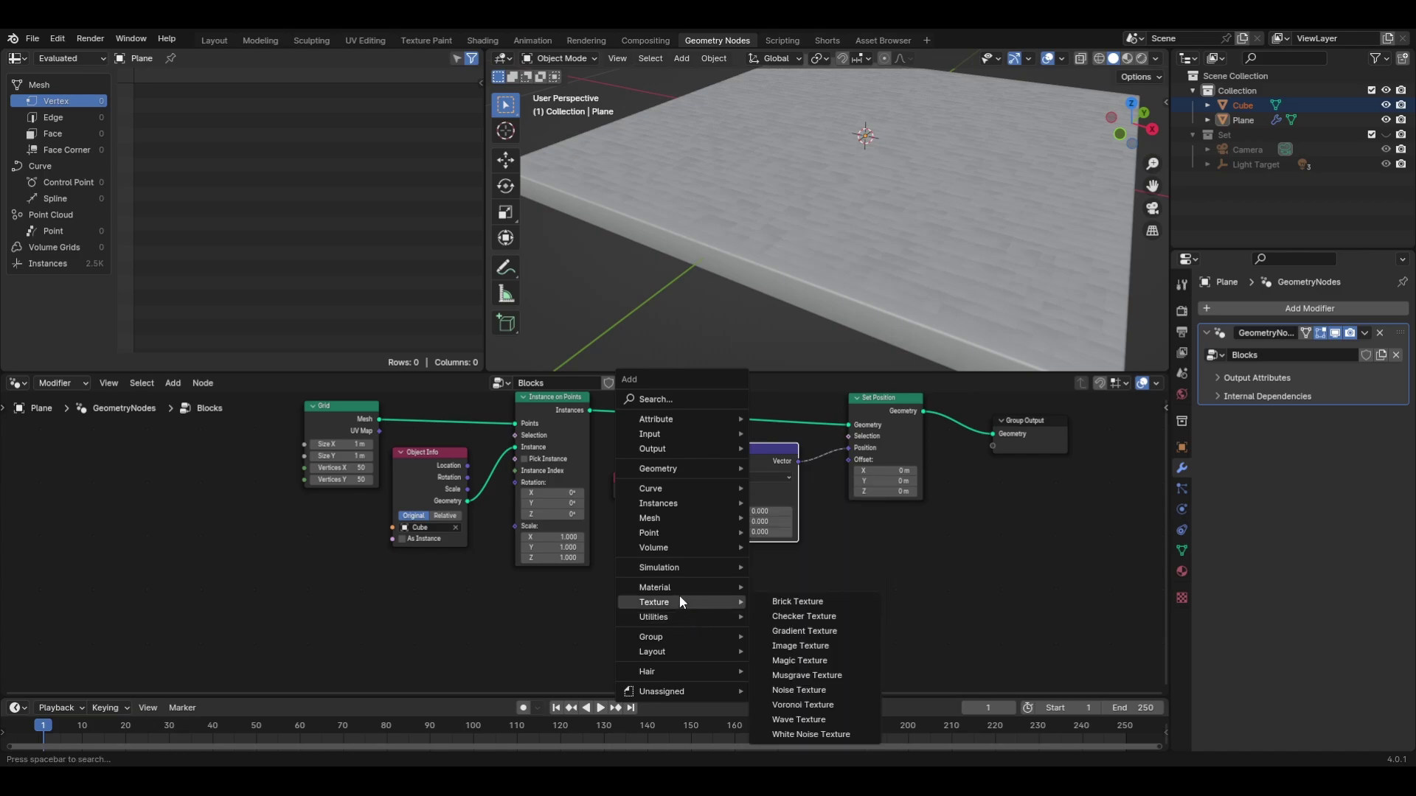
click(810, 717)
click(590, 512)
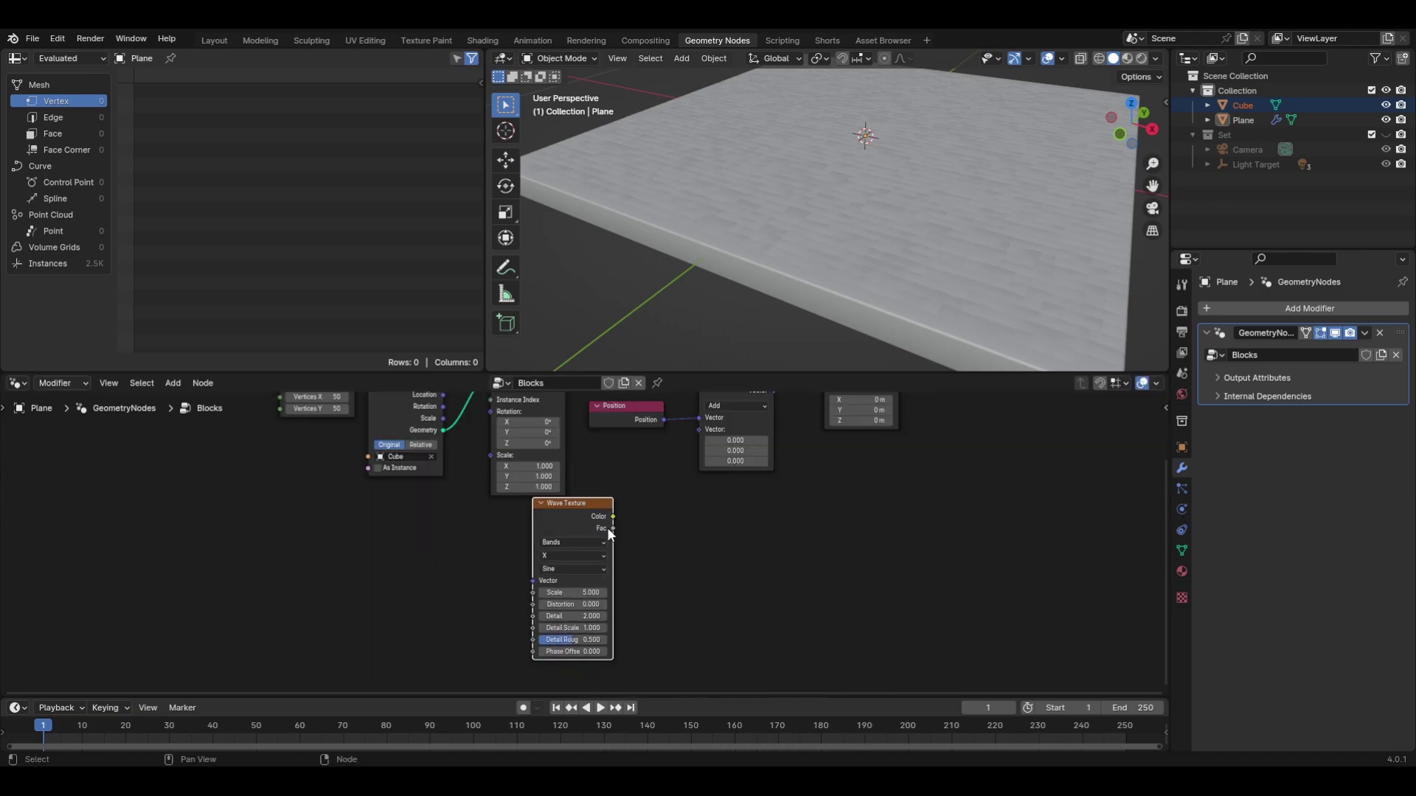
drag(612, 528, 699, 430)
Set the Wave Texture's type to Rings and its rings direction to Z
scroll(829, 258, down, 5)
middle_drag(856, 221, 795, 232)
middle_drag(832, 170, 947, 168)
scroll(664, 531, up, 2)
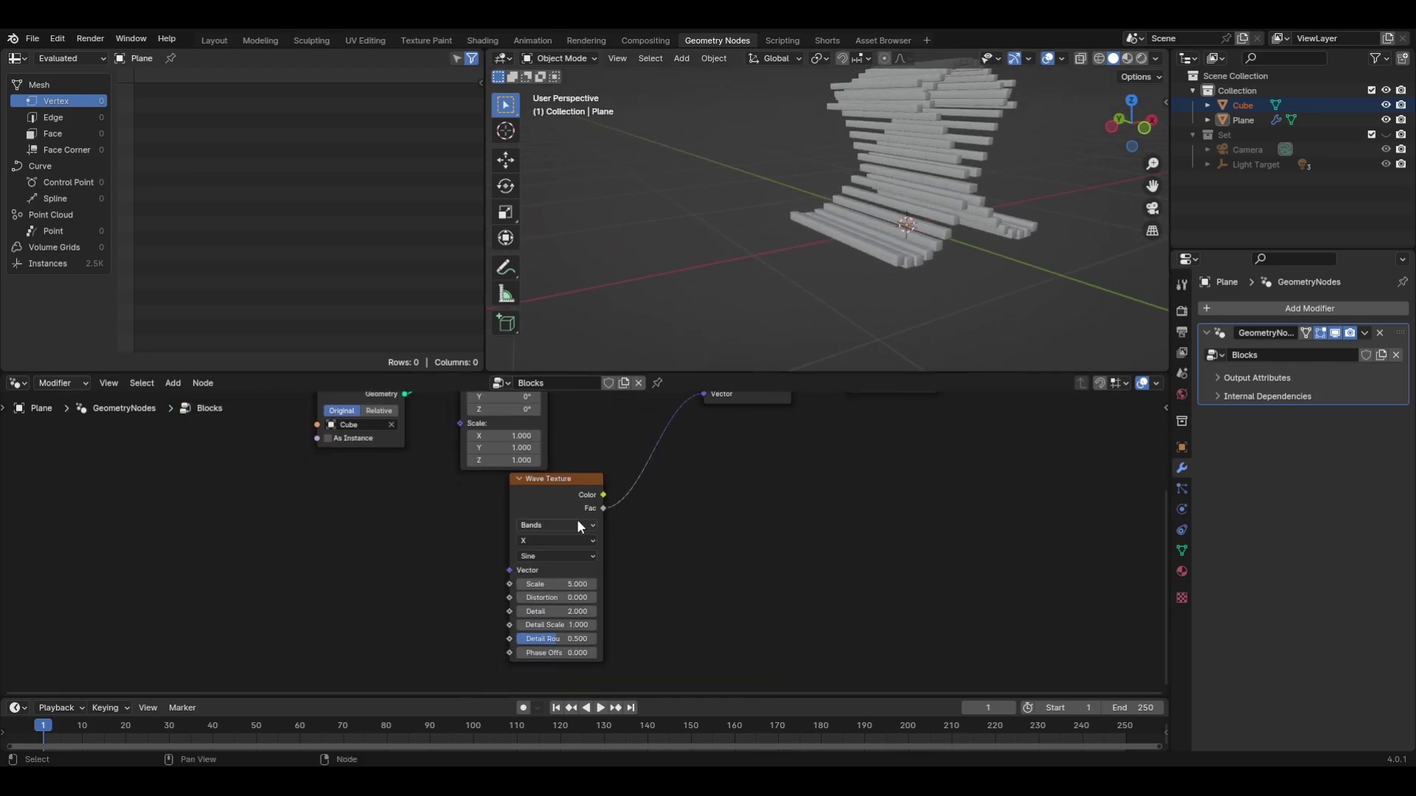
click(576, 523)
click(541, 568)
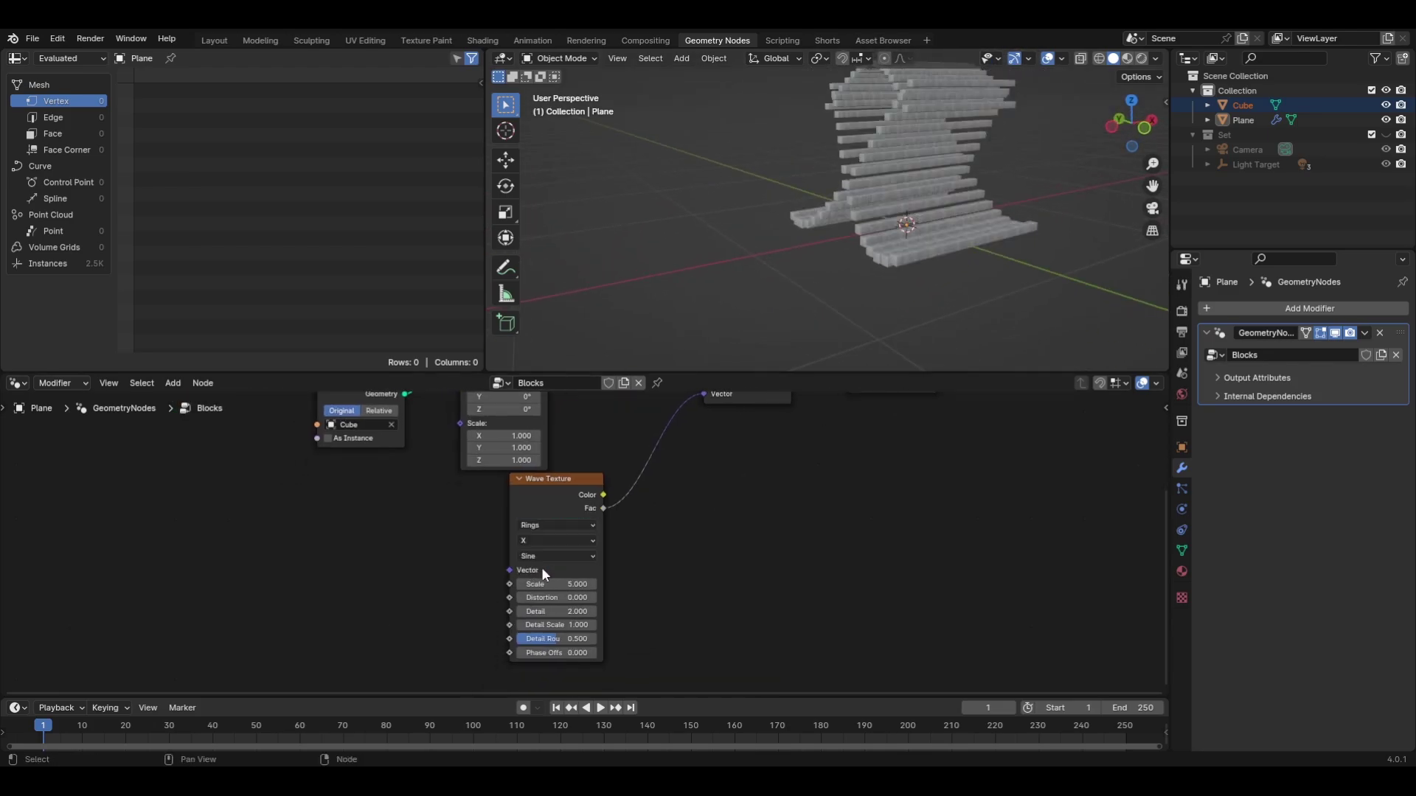
middle_drag(835, 272, 811, 310)
click(556, 541)
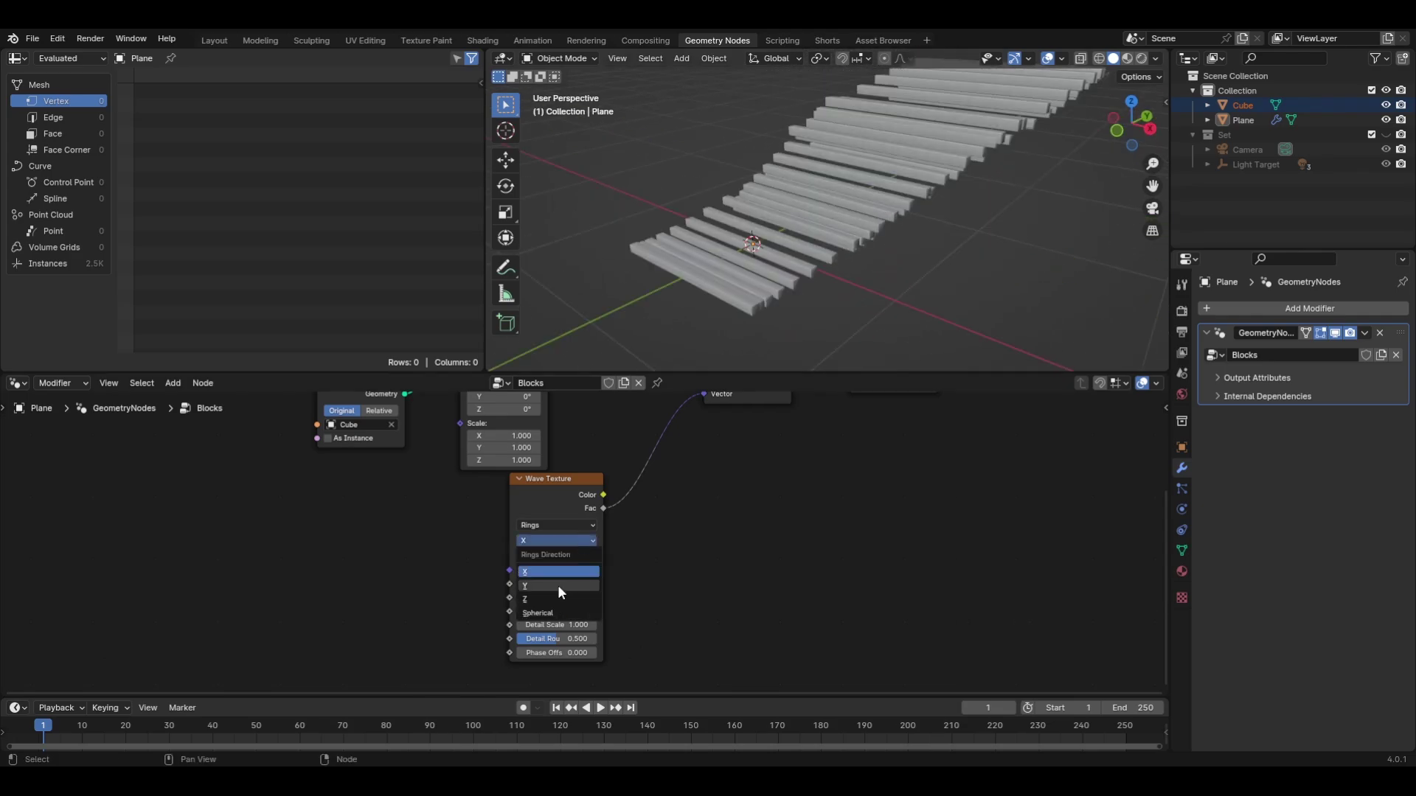
click(551, 598)
Insert a Combine XYZ node between Wave Texture and Add, and route the Fac output into its Z input
middle_drag(758, 410, 787, 499)
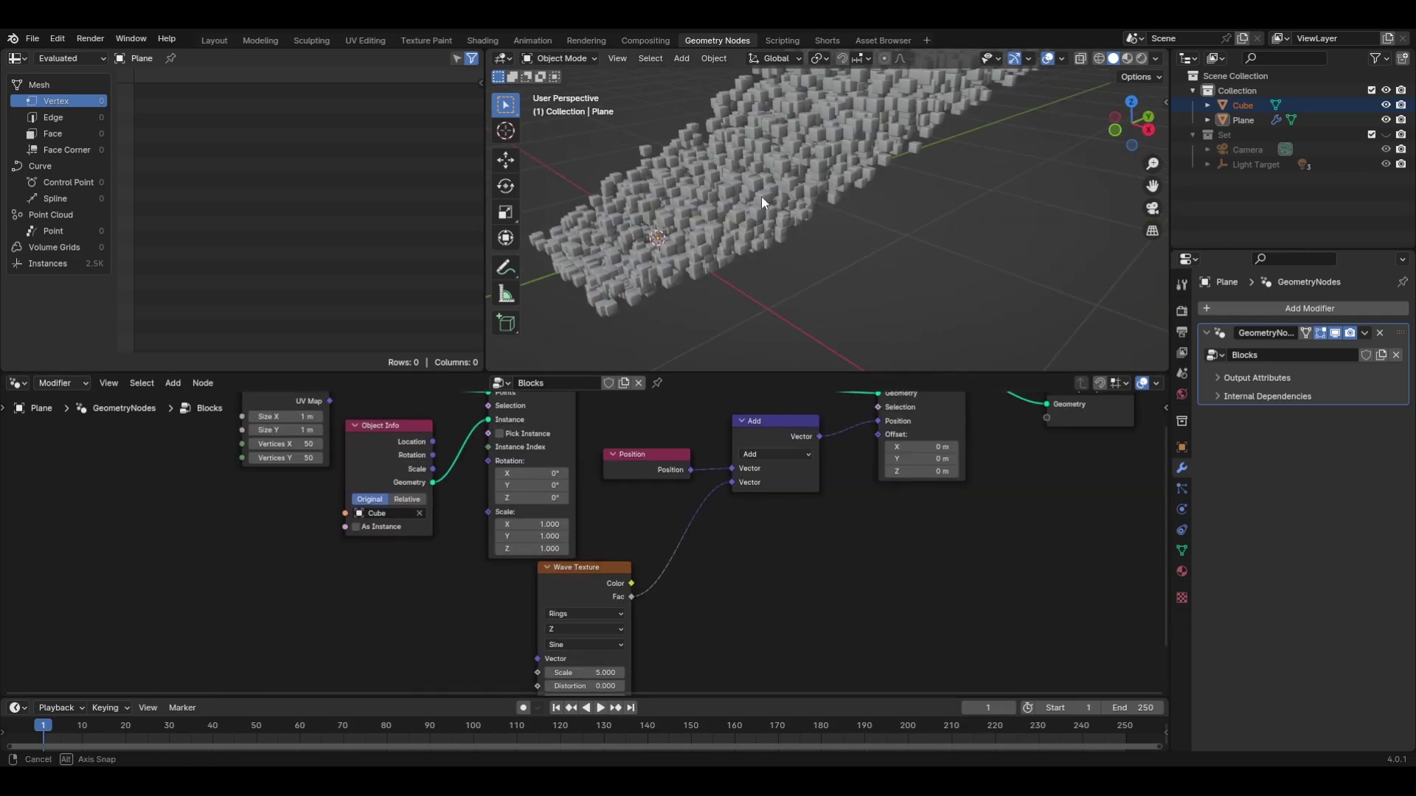
middle_drag(761, 196, 841, 188)
key(shift+a)
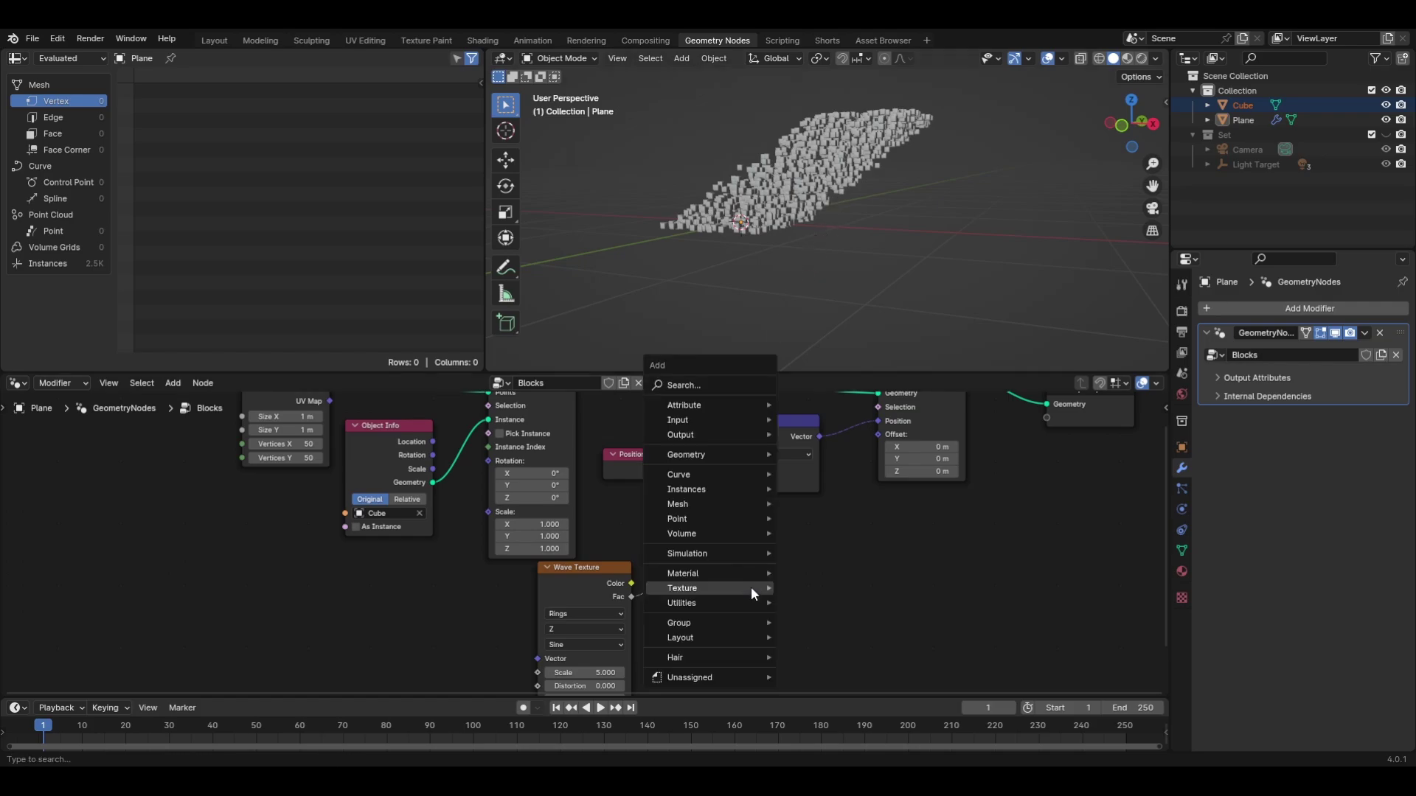
mouse_move(729, 601)
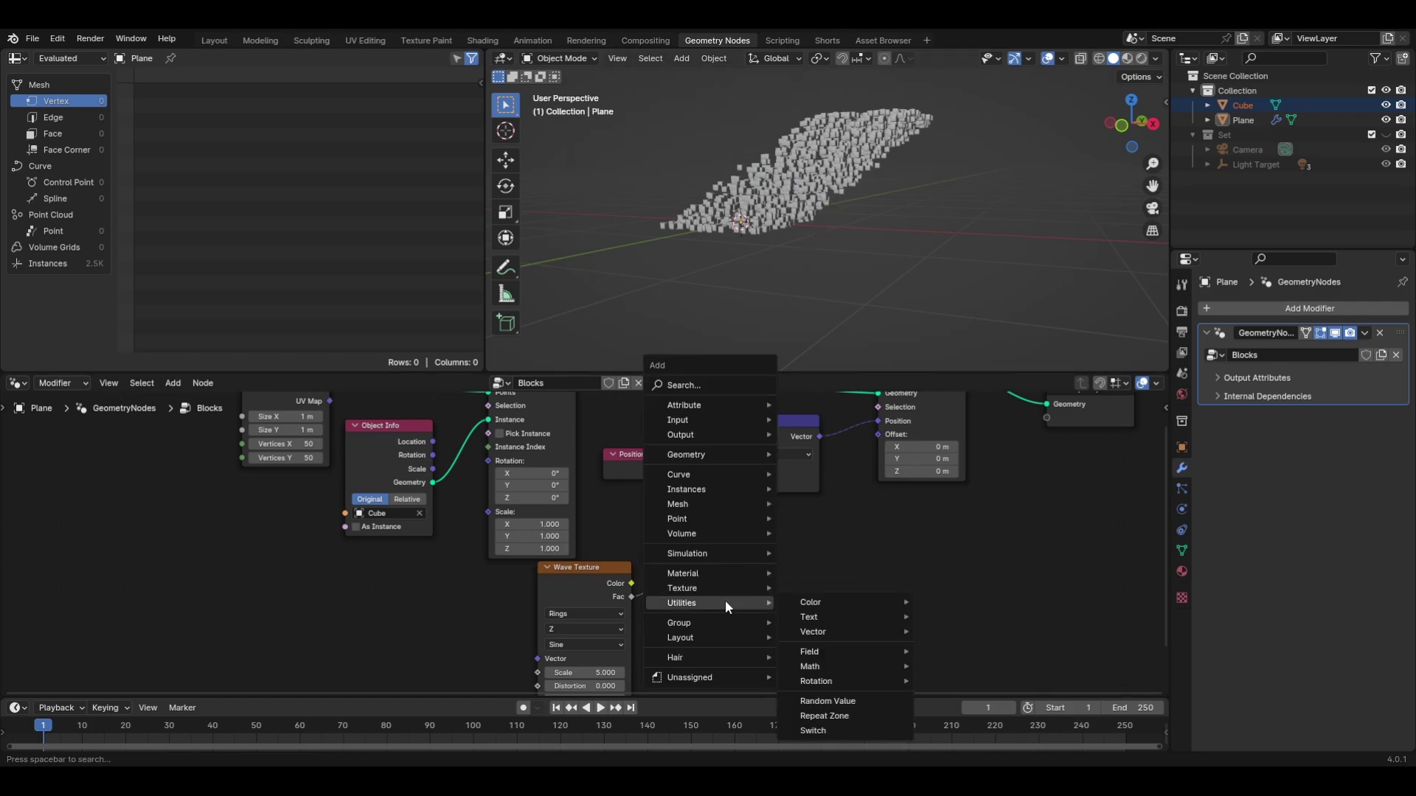
mouse_move(825, 632)
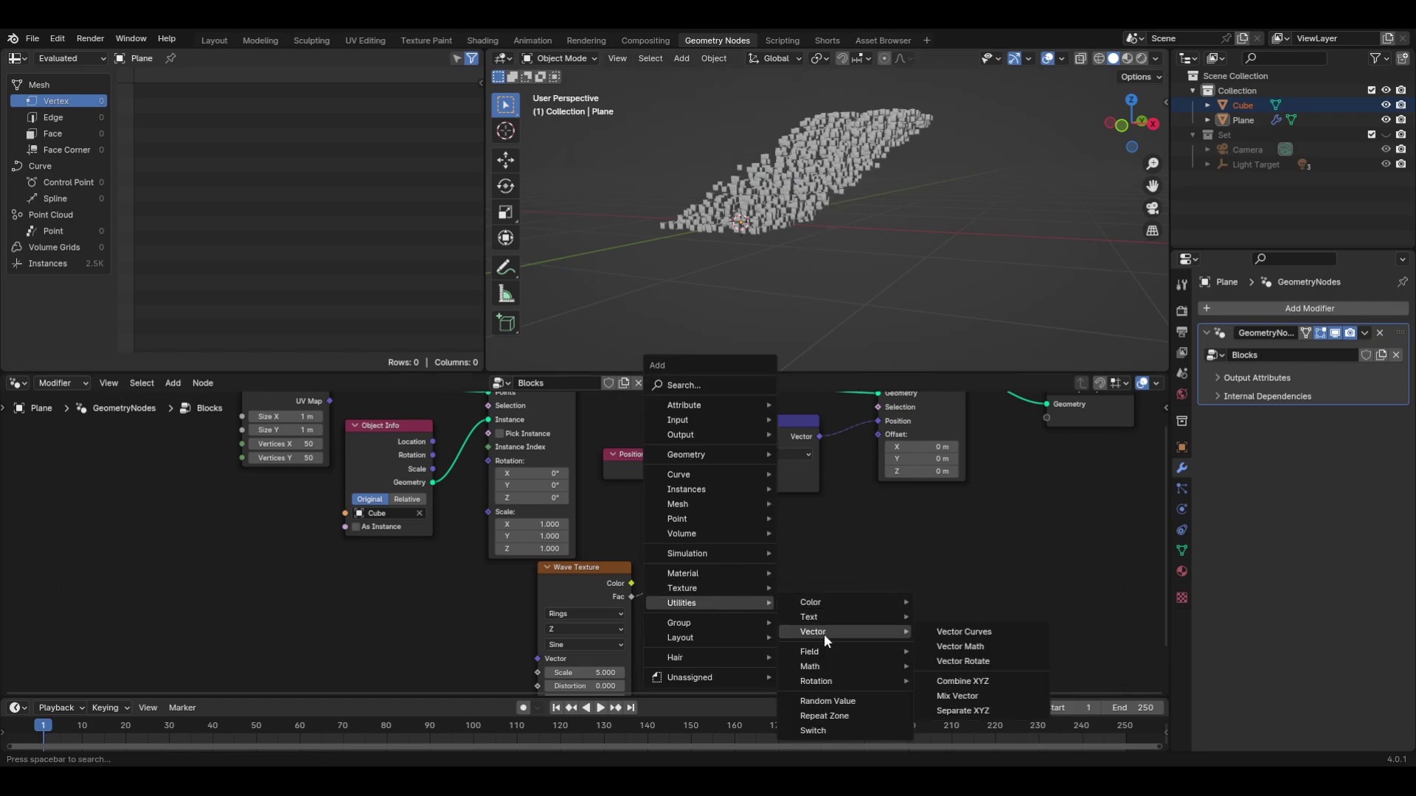
click(976, 681)
click(680, 528)
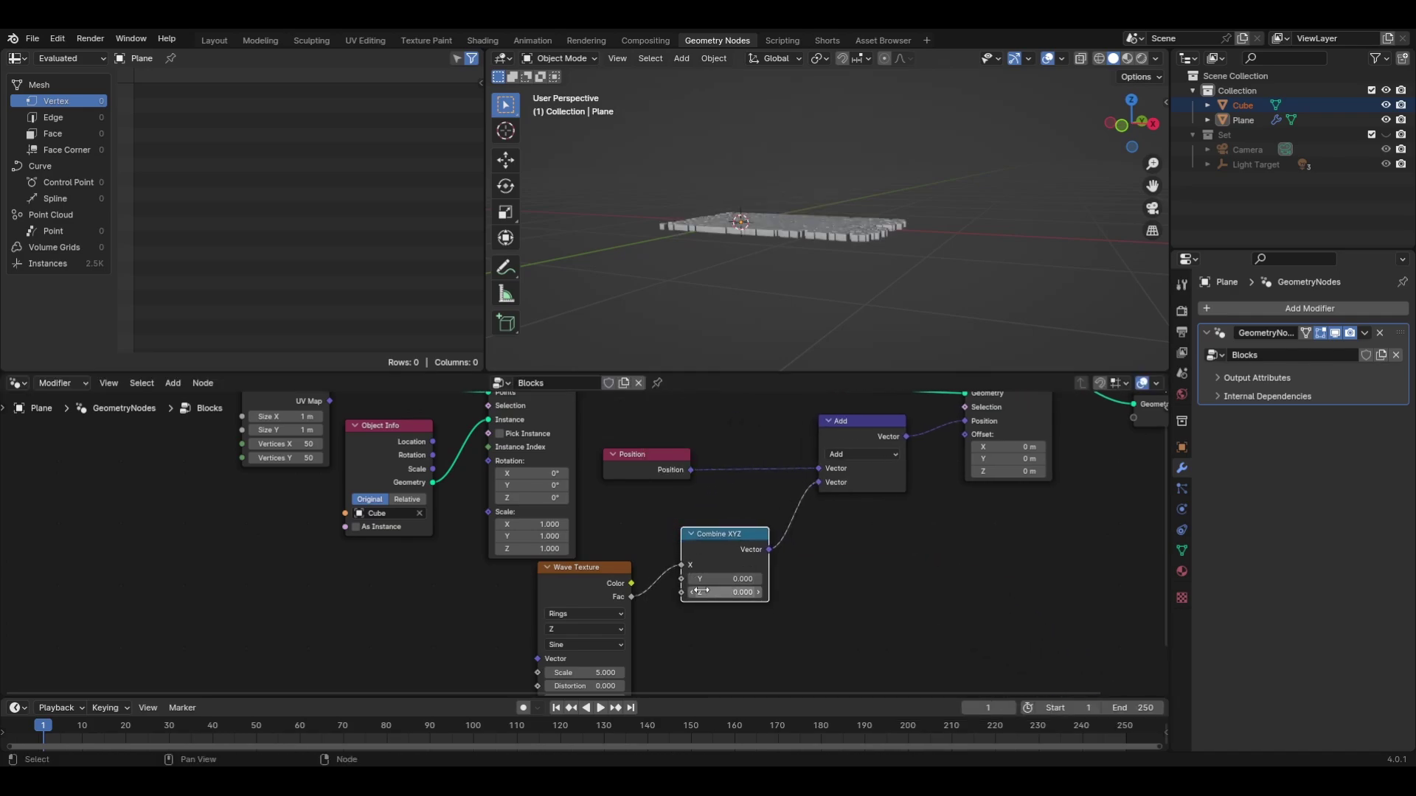
drag(680, 565, 680, 592)
Check the instances from above, and move the Combine XYZ and Wave Texture nodes apart to make room between them
key(KP_7)
shift+middle_drag(856, 267, 882, 190)
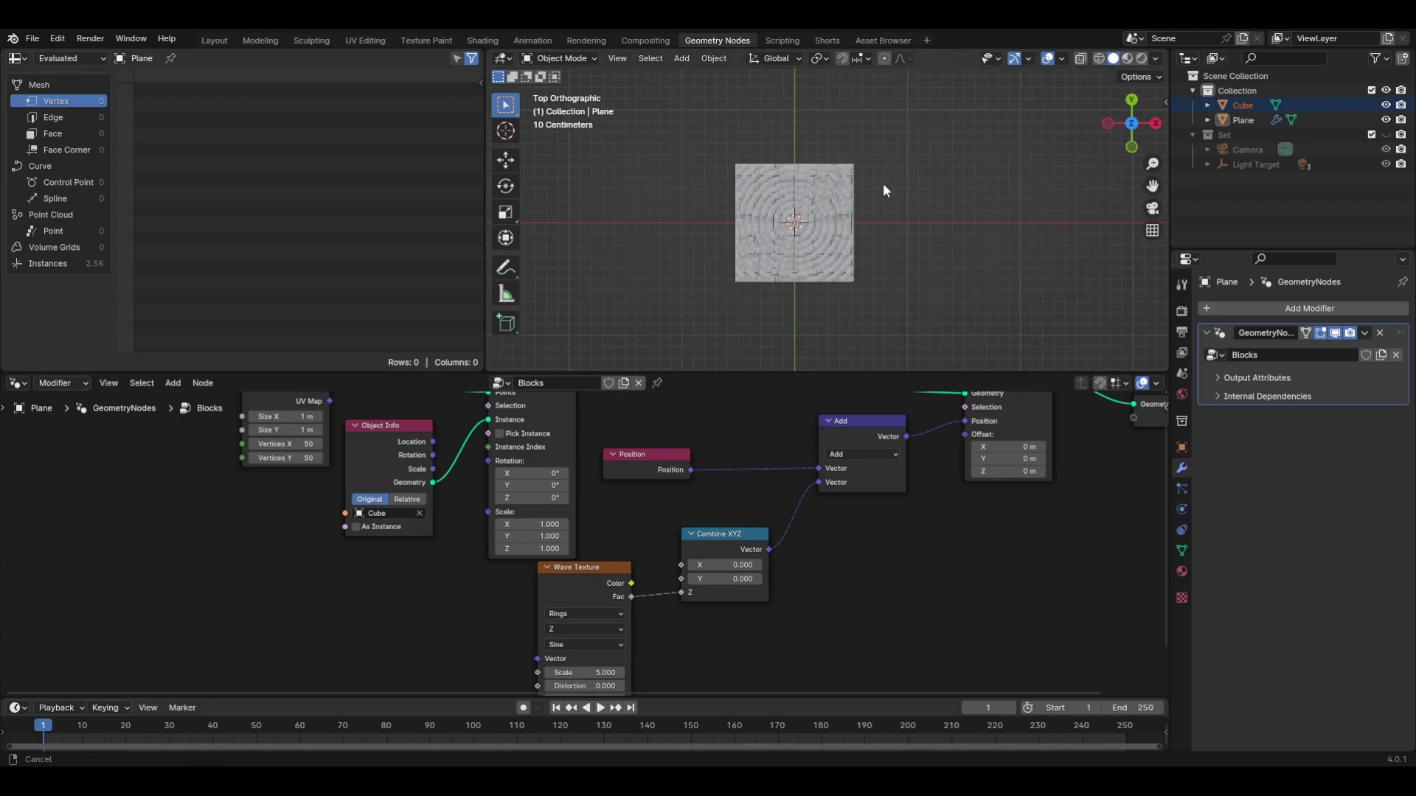
scroll(799, 199, up, 6)
middle_drag(920, 269, 918, 168)
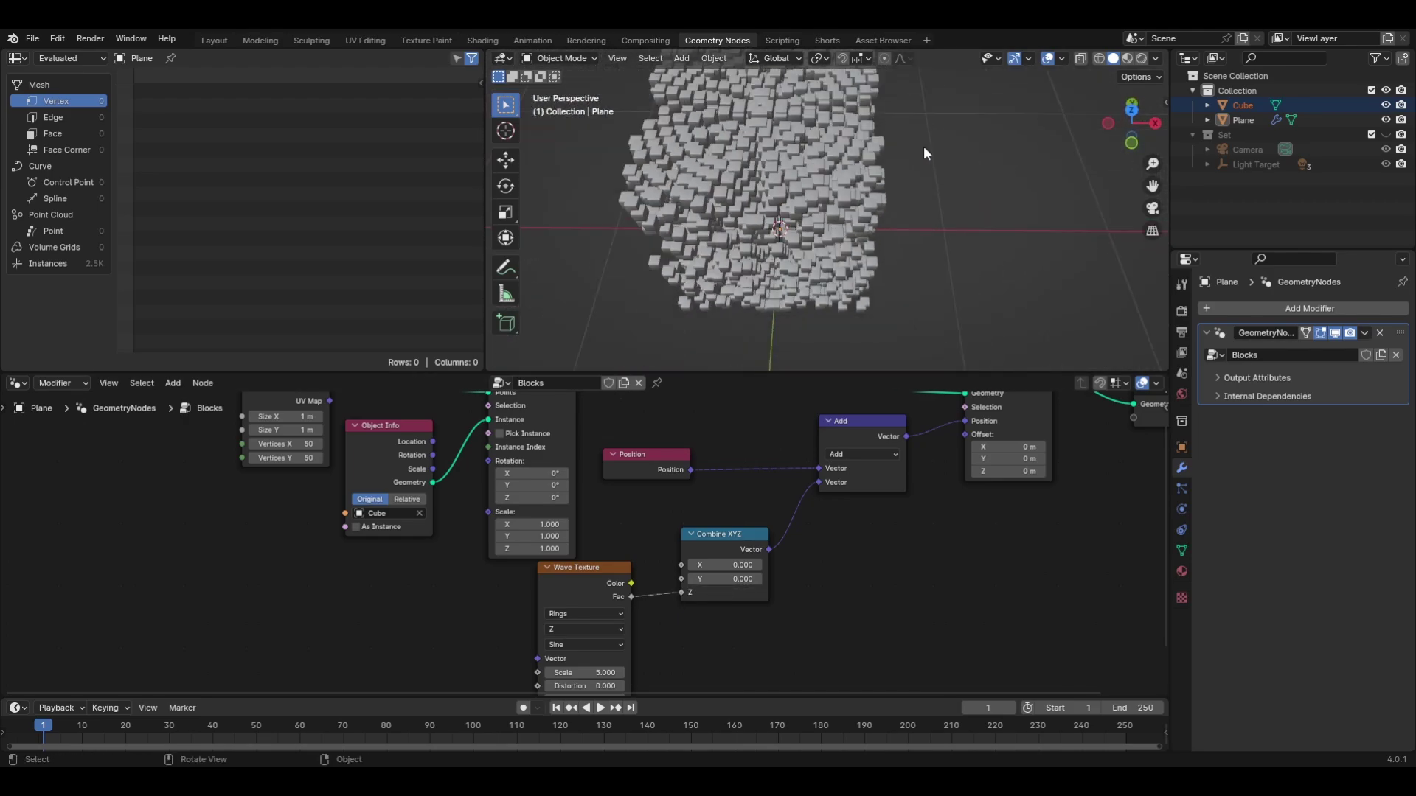
middle_drag(923, 158, 992, 240)
middle_drag(708, 553, 643, 485)
drag(643, 485, 687, 478)
drag(540, 514, 379, 520)
Insert a Map Range node between Wave Texture and Combine XYZ, and set its To Max to 0.1
key(shift+a)
mouse_move(444, 575)
mouse_move(563, 578)
mouse_move(582, 641)
click(691, 611)
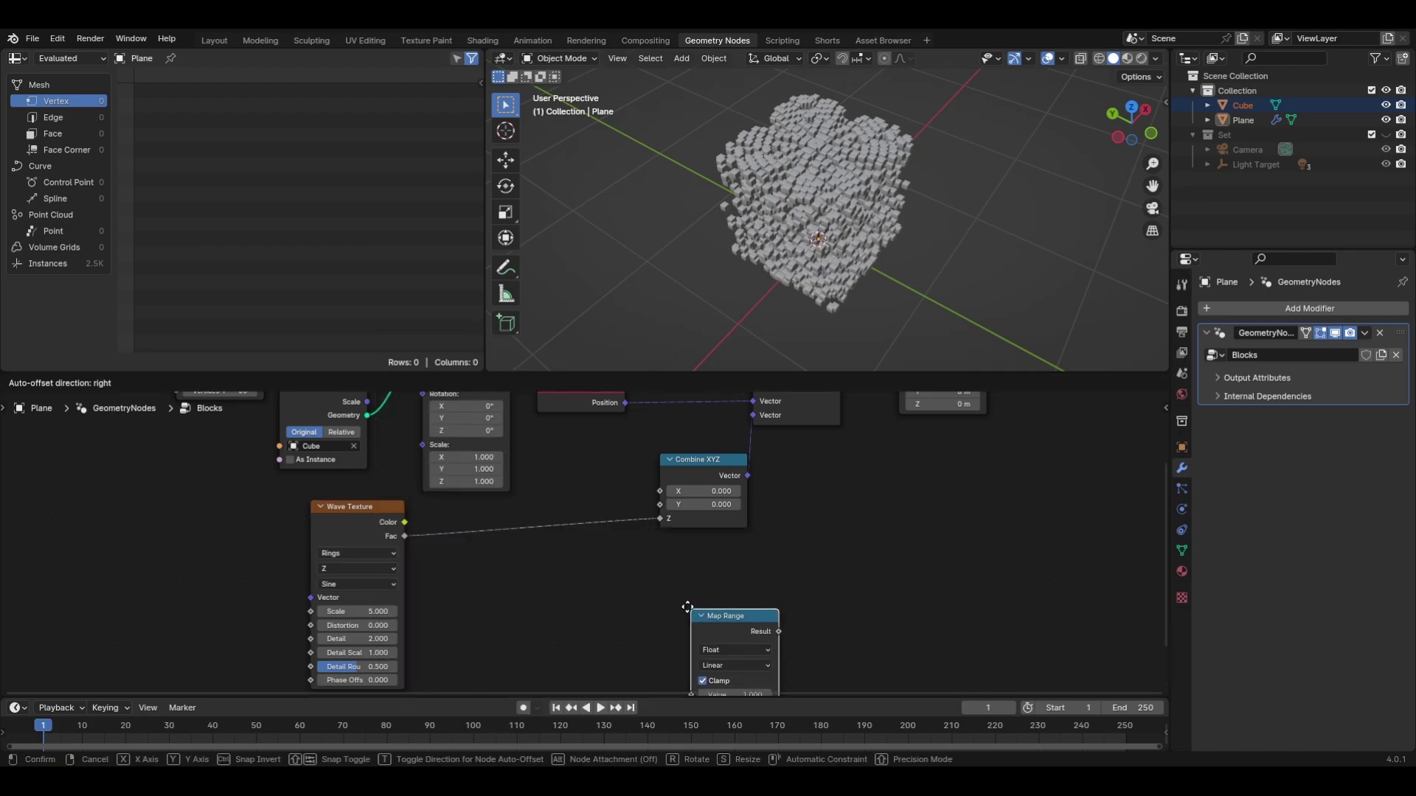
click(528, 483)
middle_drag(674, 569, 697, 565)
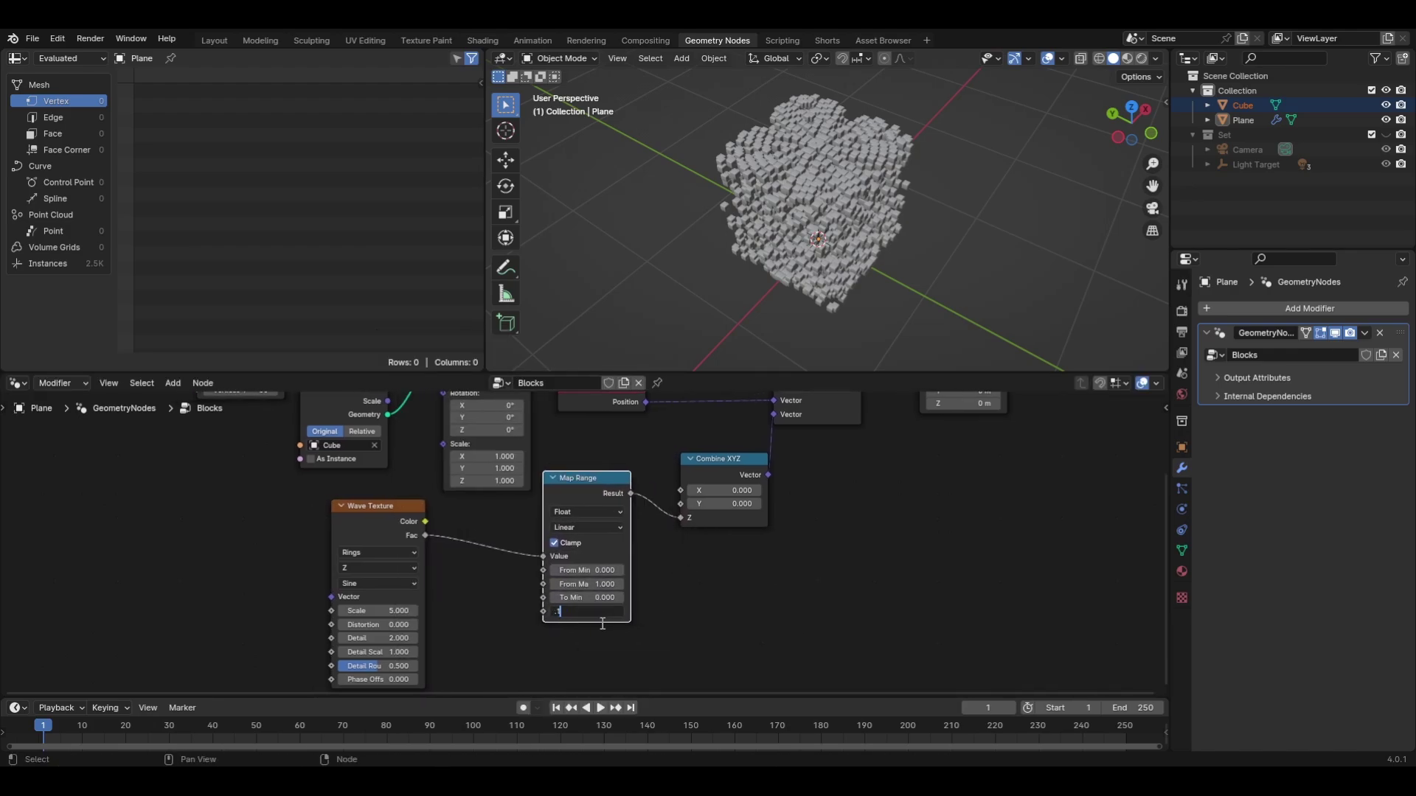
key(Return)
Play the animation briefly and try out a different Phase Offset on the Wave Texture node
middle_drag(737, 331, 777, 249)
key(space)
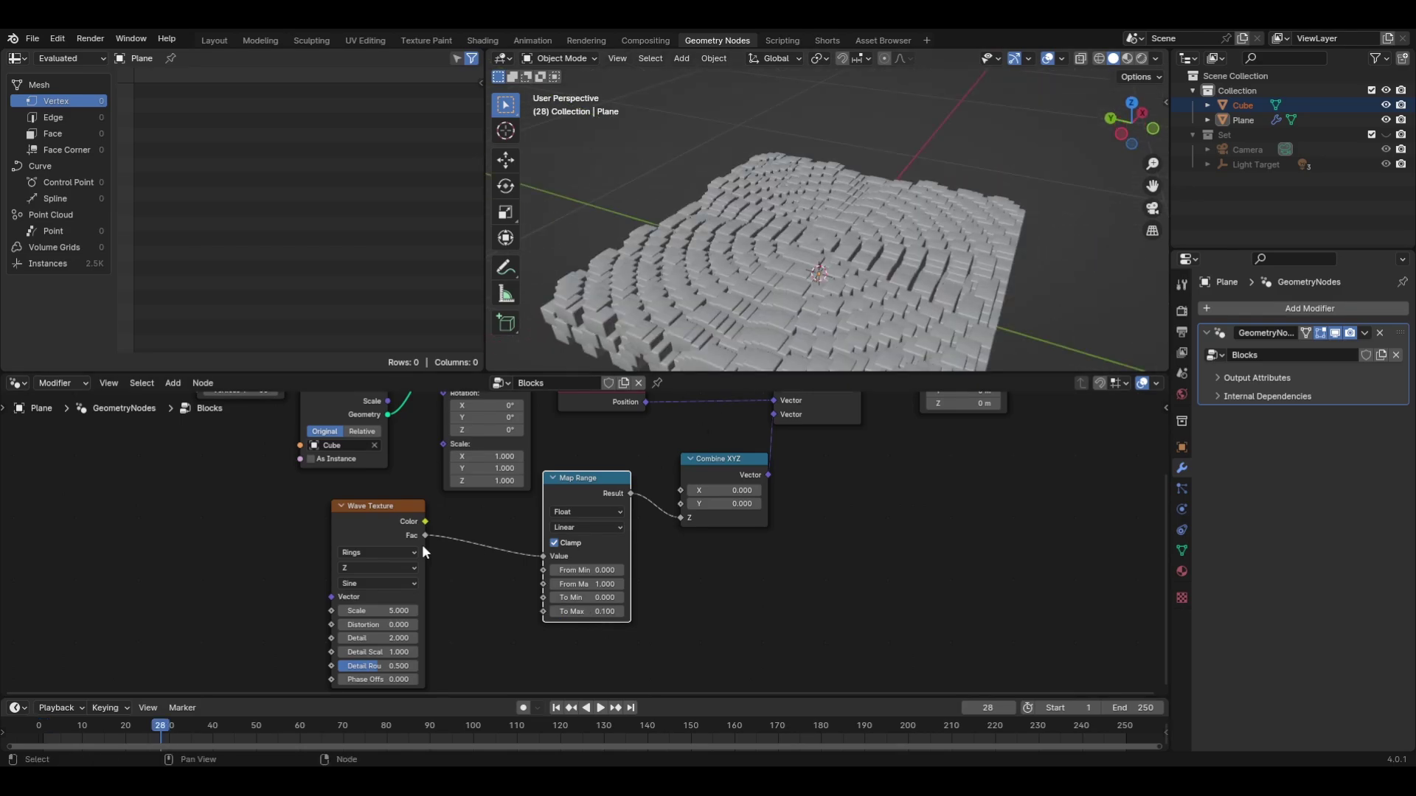
middle_drag(824, 295, 863, 214)
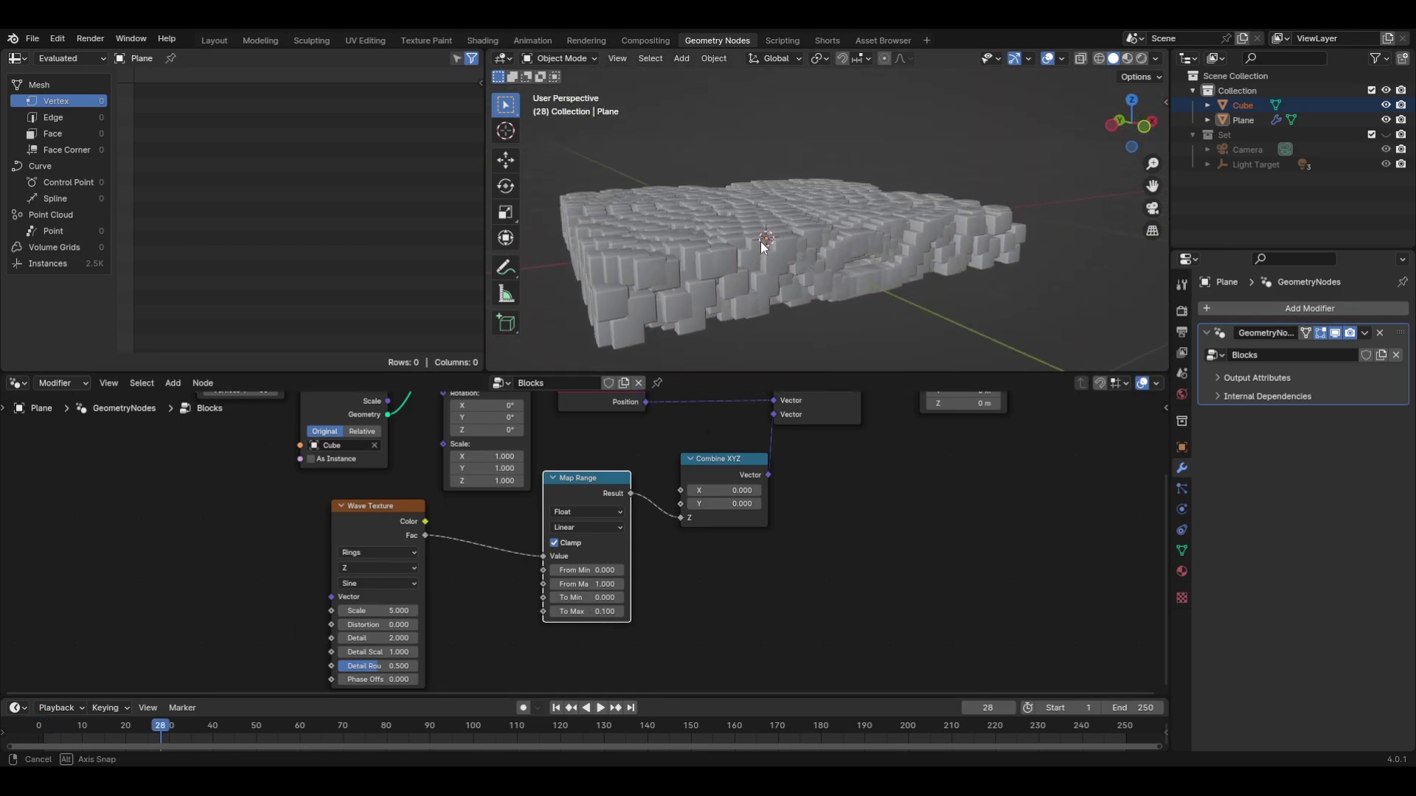
drag(378, 679, 442, 680)
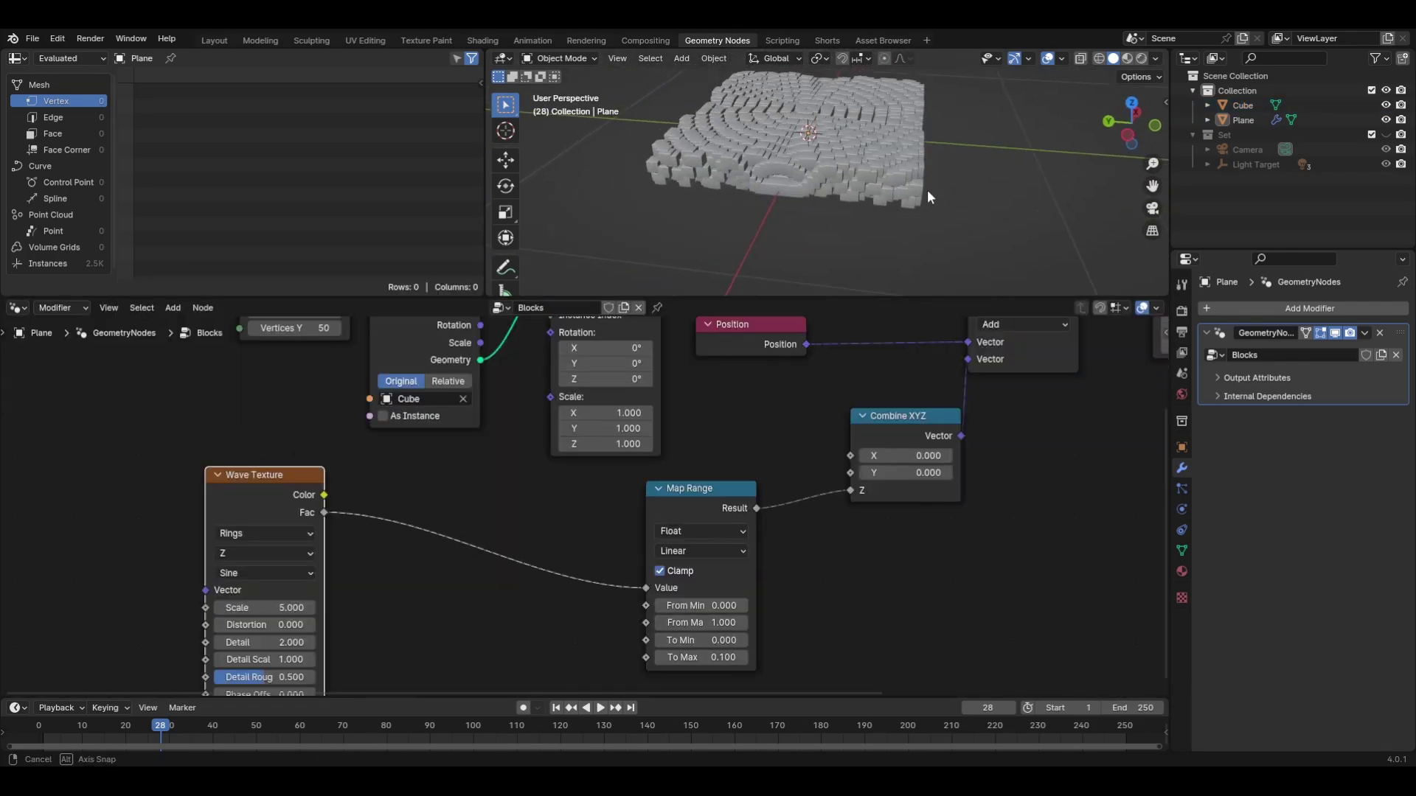
Reposition the Wave Texture node and connect its Fac output to the Scale input of Instance on Points
middle_drag(927, 192, 841, 216)
drag(208, 479, 246, 450)
drag(327, 485, 551, 398)
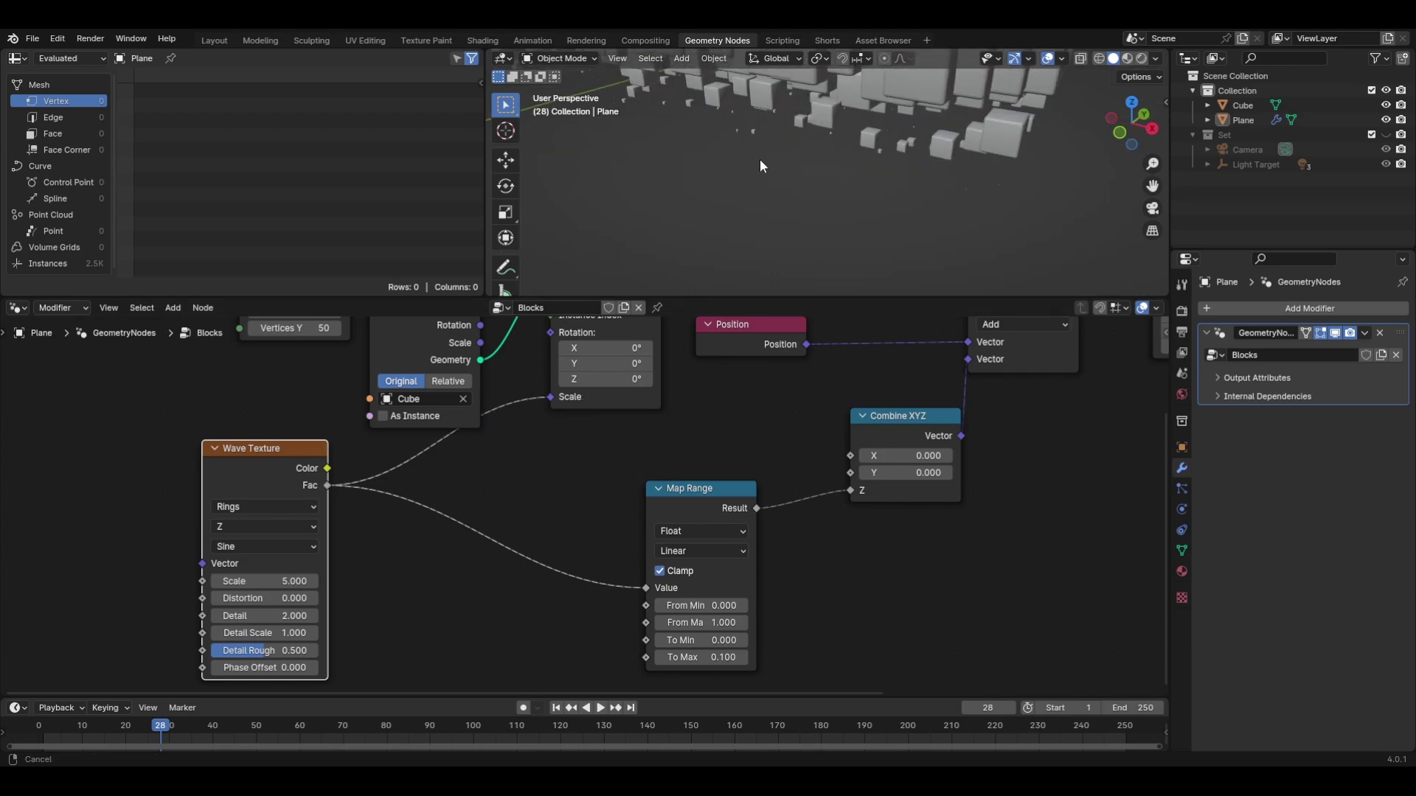
Enlarge the 3D viewport above the node editor and inspect the scaled cube instances up close
middle_drag(760, 159, 769, 365)
scroll(769, 365, down, 1)
drag(858, 297, 858, 385)
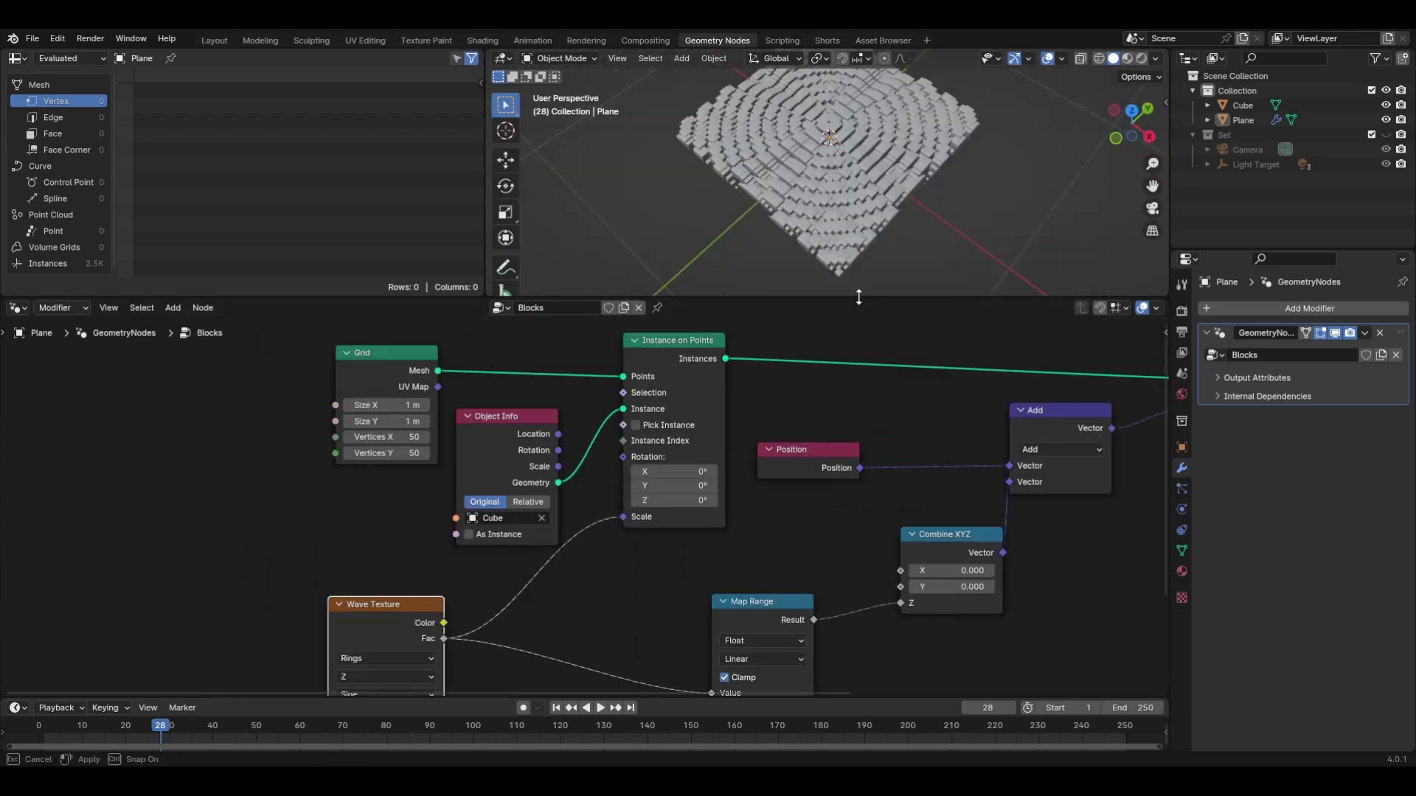
scroll(817, 274, up, 5)
middle_drag(812, 275, 789, 237)
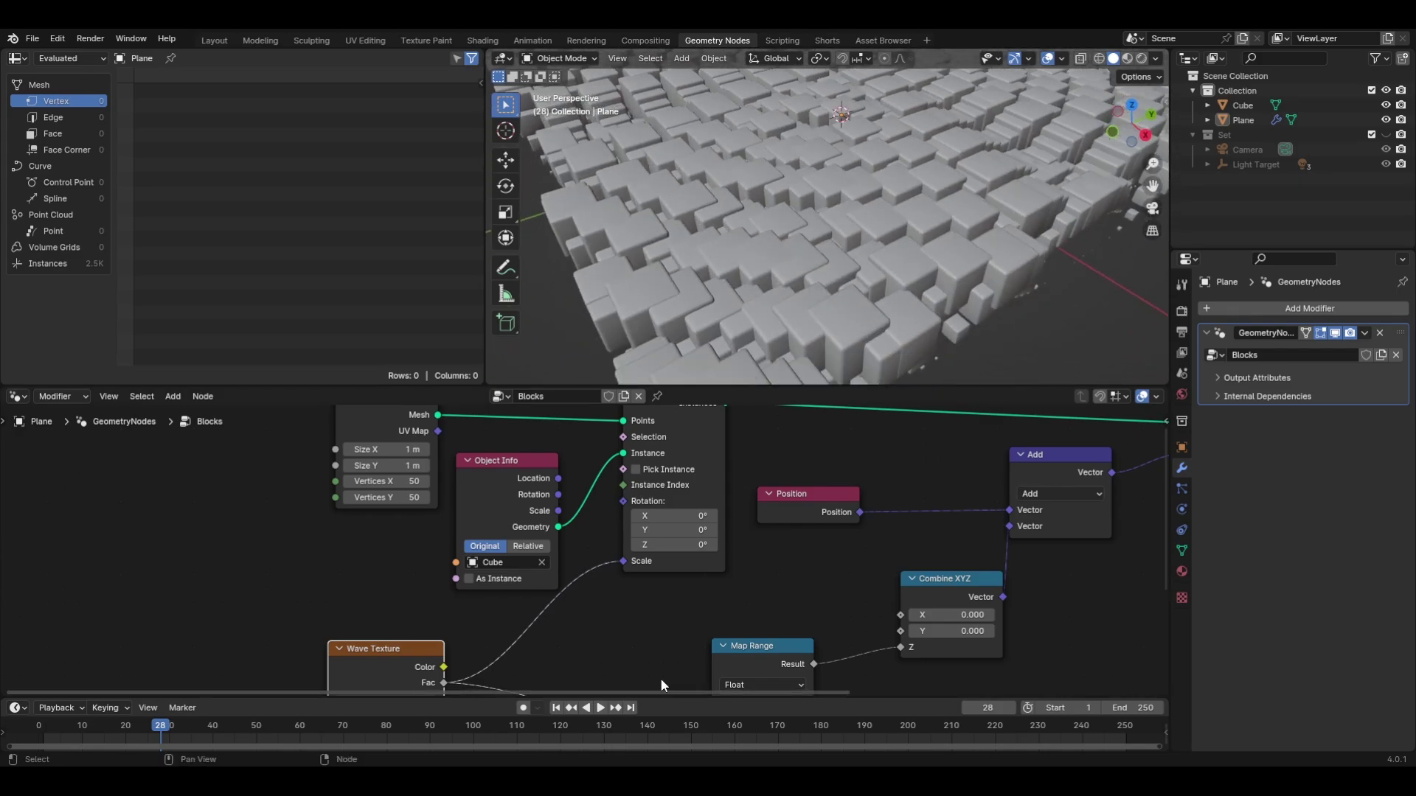
Insert a Math node between the Wave Texture's Fac and the instance Scale, set to Multiply with a value of 0.5
middle_drag(662, 673, 715, 506)
key(shift+a)
mouse_move(548, 556)
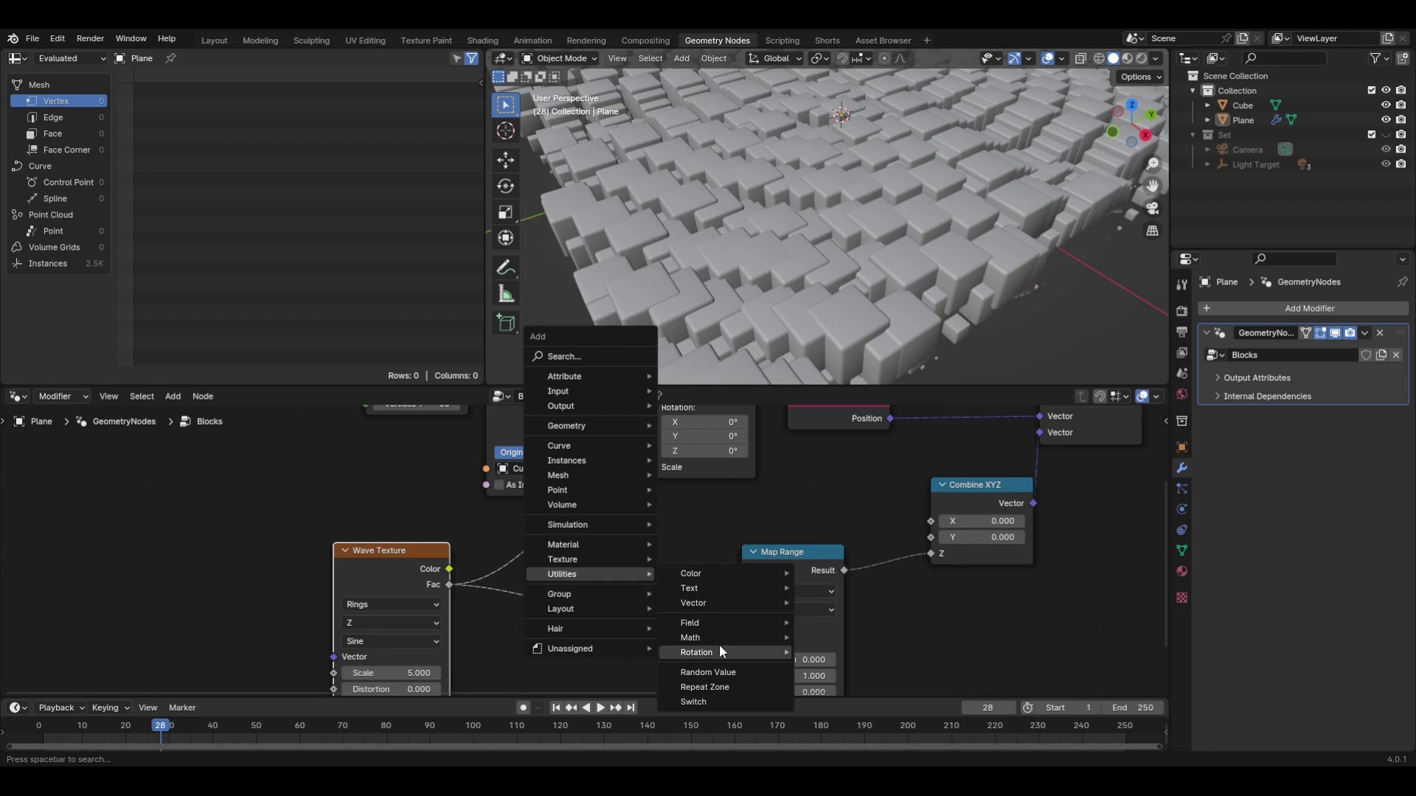
mouse_move(719, 641)
click(827, 623)
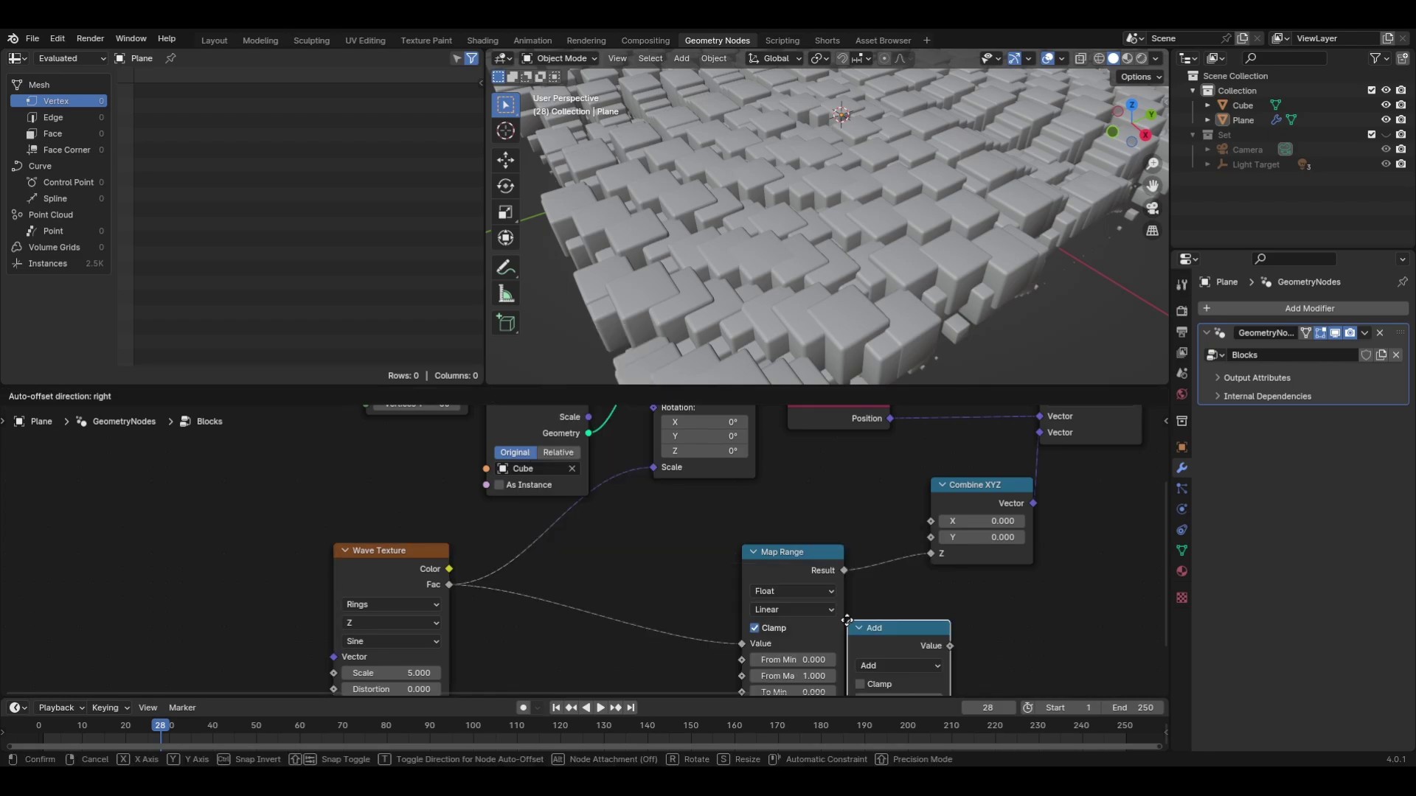
click(537, 520)
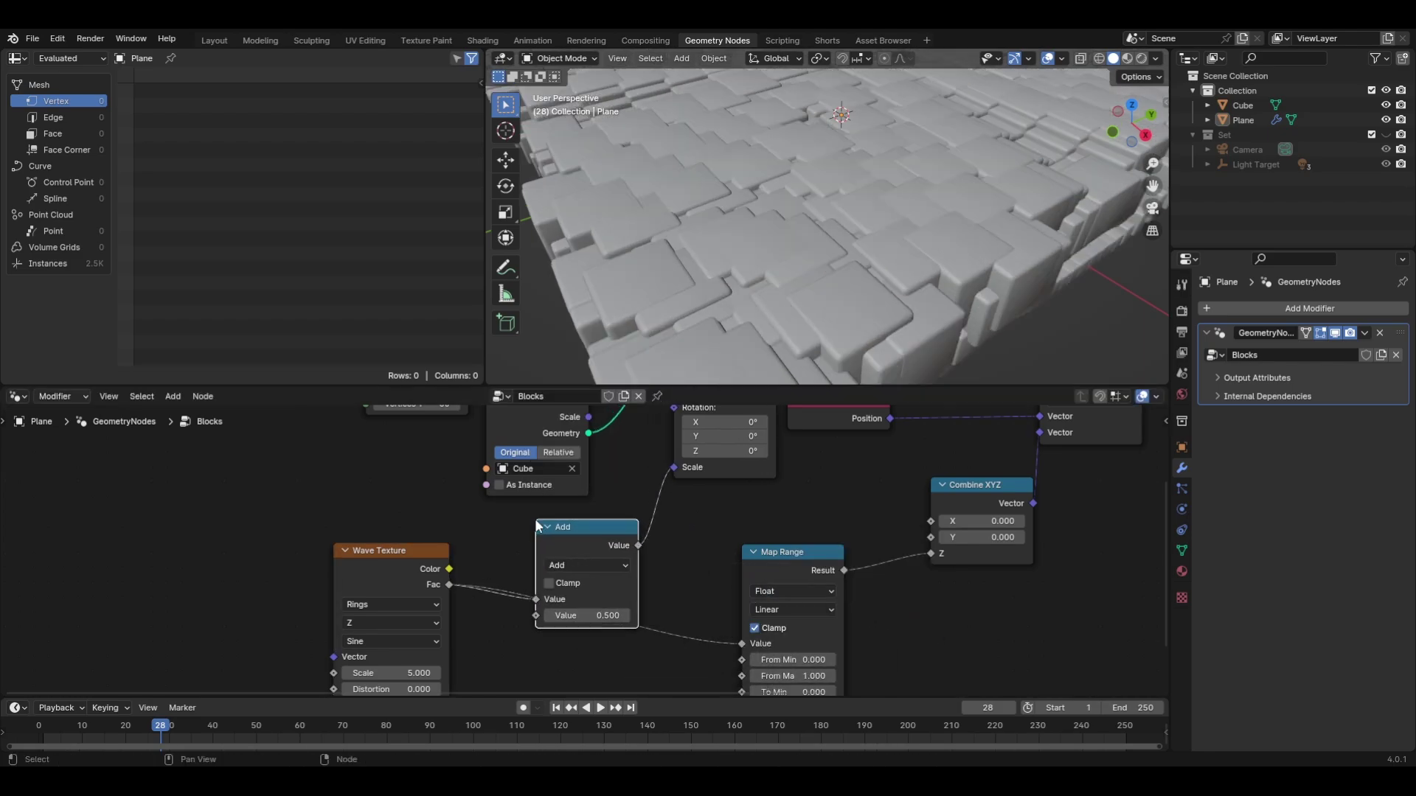
click(599, 481)
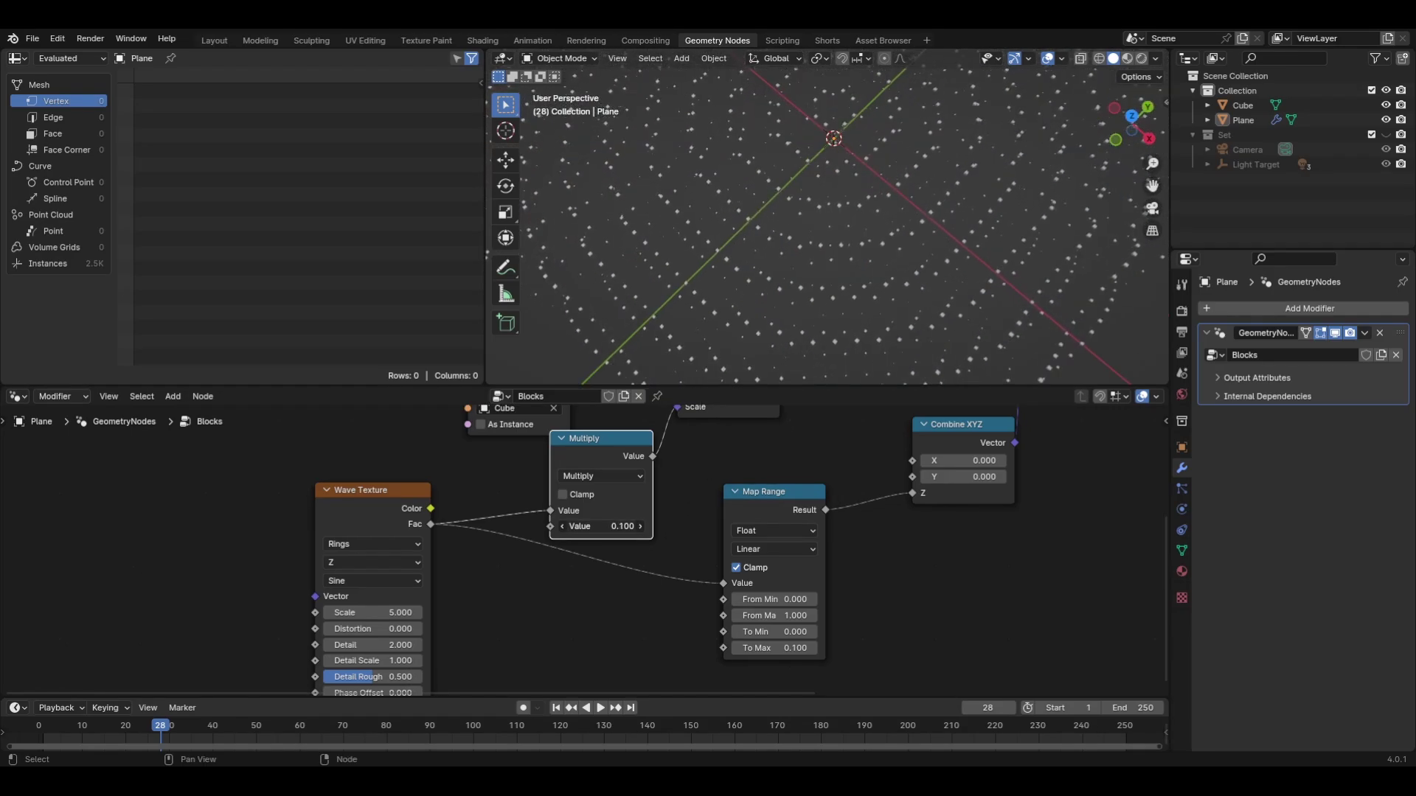
drag(601, 526, 630, 527)
Set the Wave Texture's Scale to 2
mouse_move(741, 284)
middle_down()
mouse_move(746, 201)
mouse_move(787, 208)
mouse_move(761, 270)
middle_up()
scroll(761, 271, down, 5)
middle_drag(417, 619, 468, 546)
middle_drag(658, 535, 637, 559)
middle_drag(825, 241, 848, 193)
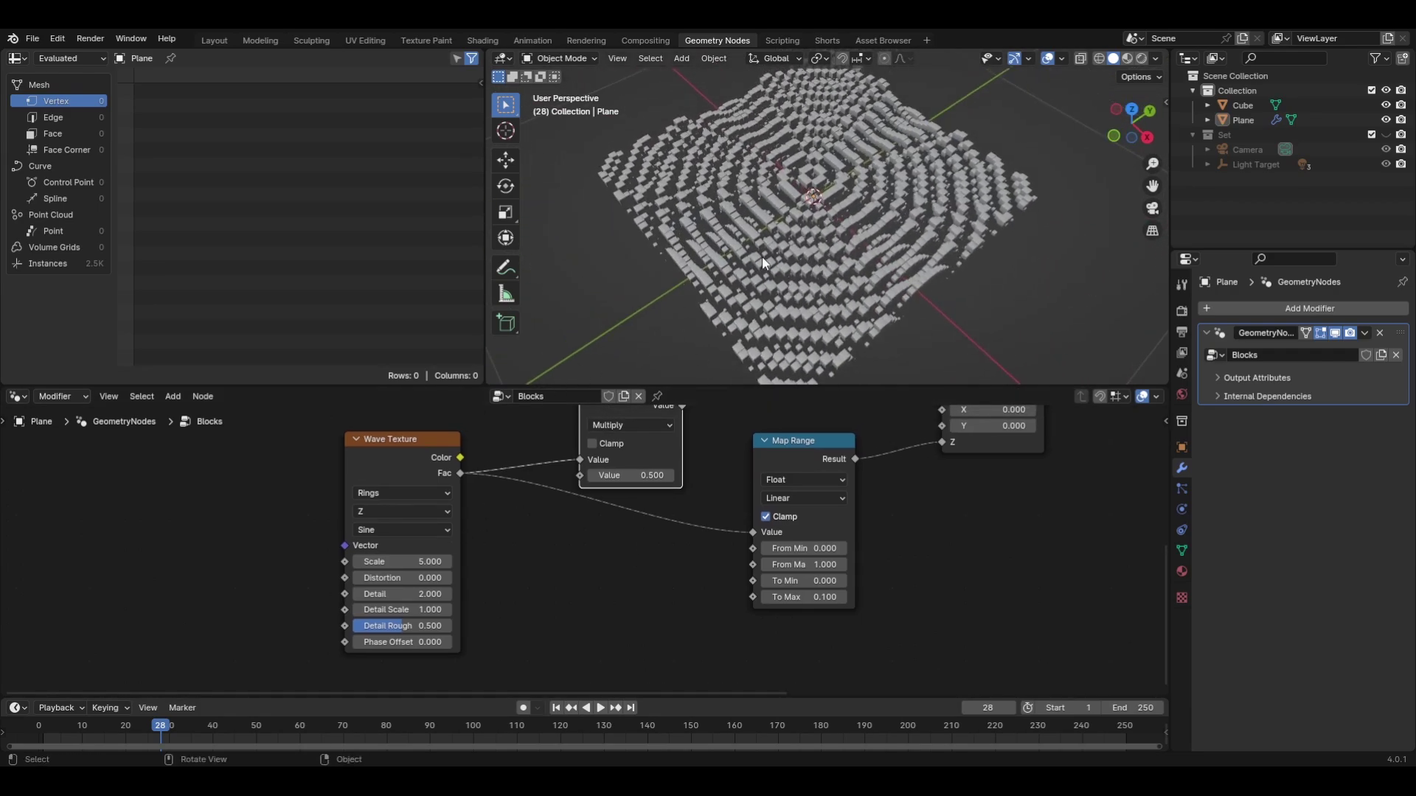
click(420, 560)
text(2)
key(Return)
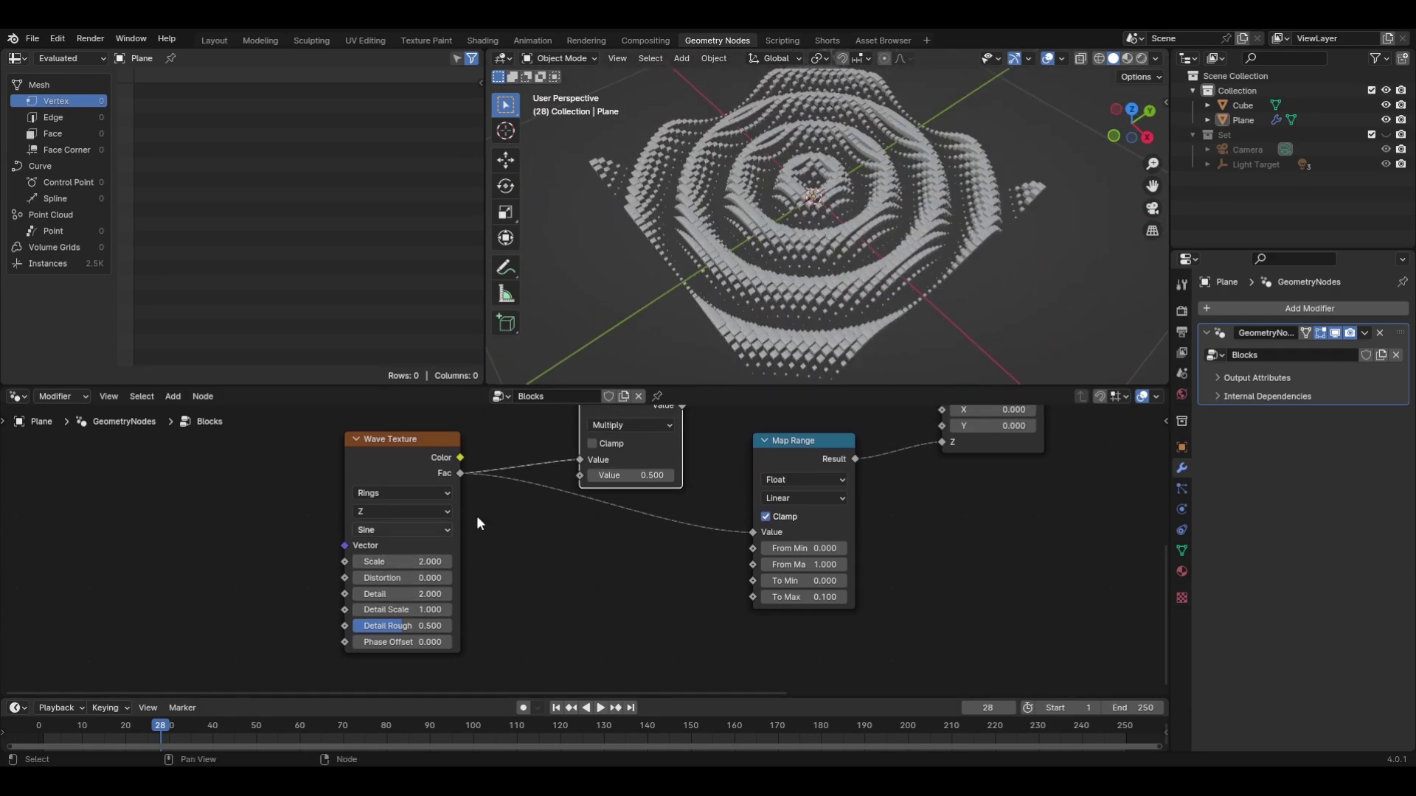
Set the Map Range node's To Max to 0.05
scroll(804, 258, up, 4)
middle_drag(803, 258, 892, 209)
scroll(891, 214, down, 5)
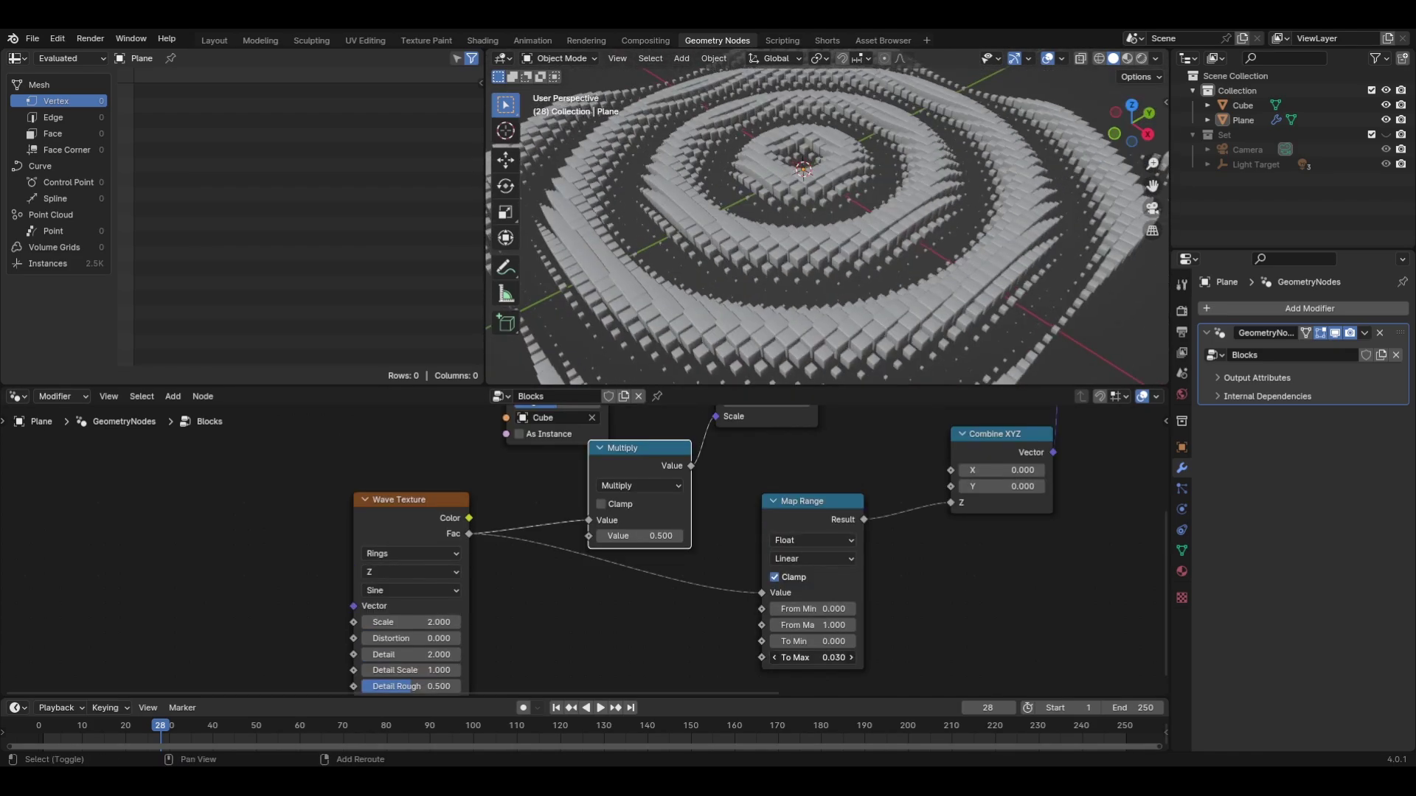
drag(812, 657, 832, 657)
Raise the Wave Texture's Phase Offset to 11.3
mouse_move(776, 250)
middle_down()
mouse_move(772, 214)
mouse_move(770, 227)
middle_up()
middle_drag(531, 590, 525, 541)
mouse_move(404, 655)
mouse_down()
mouse_move(435, 655)
mouse_move(421, 655)
mouse_up()
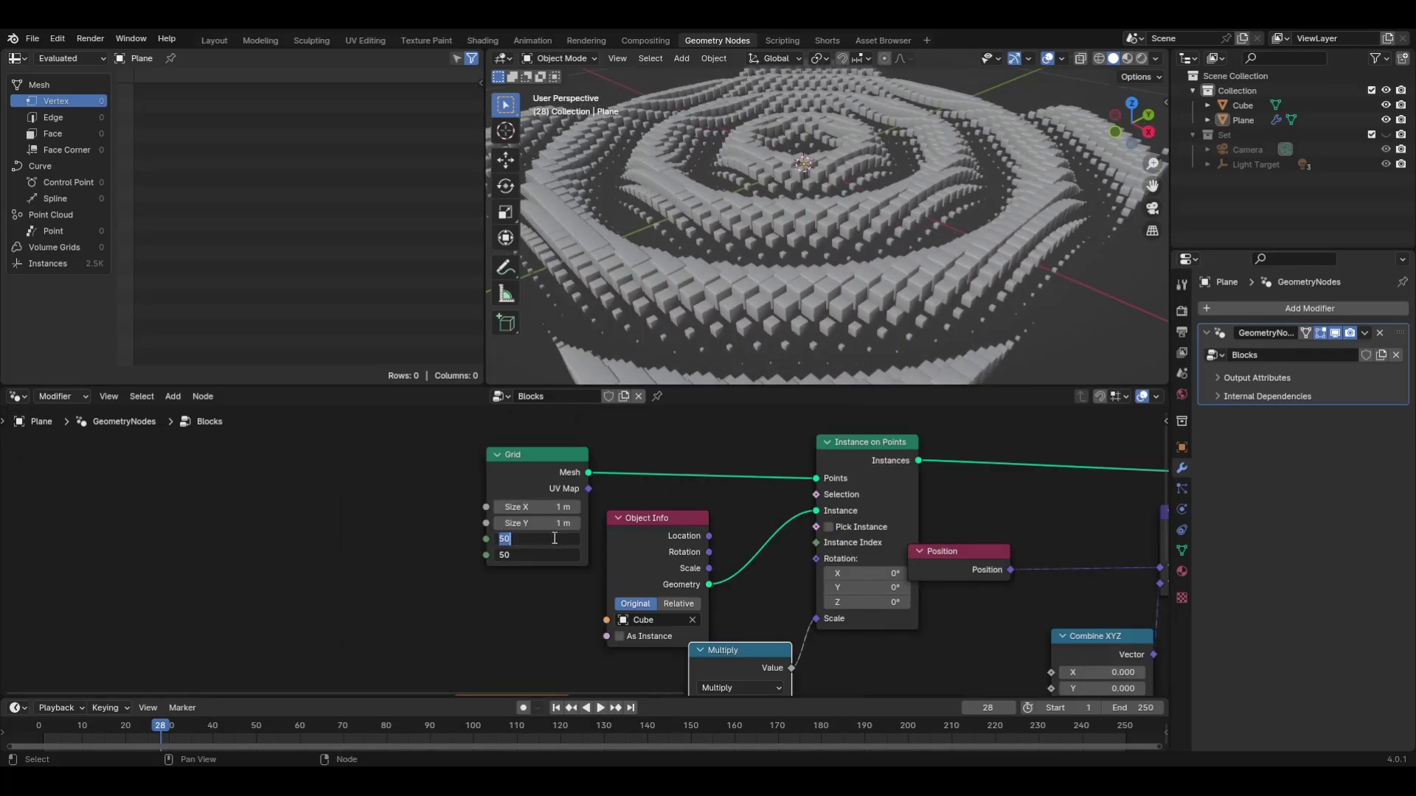
Try the Grid node with 20 vertices in both X and Y
text(0)
key(Return)
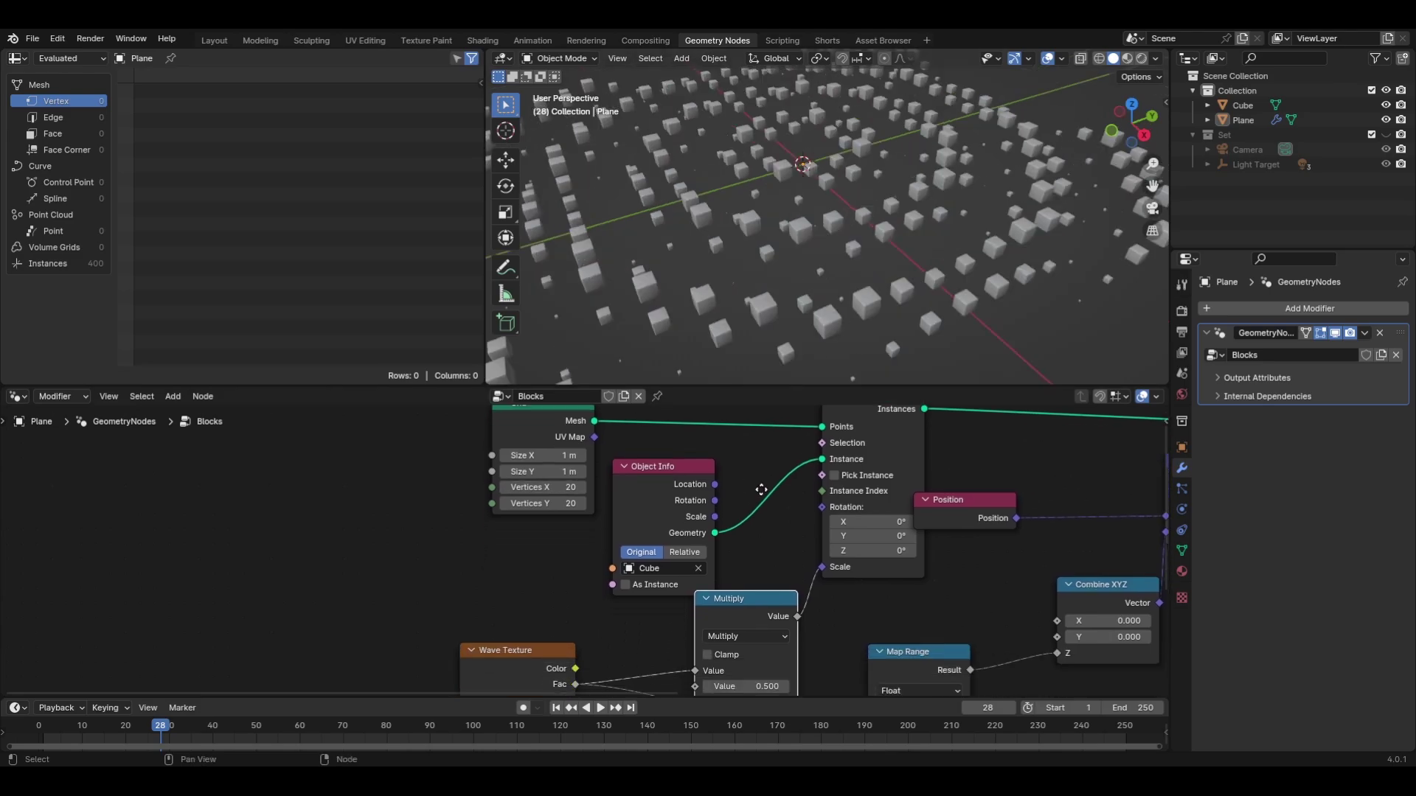
shift+scroll(726, 563, down, 3)
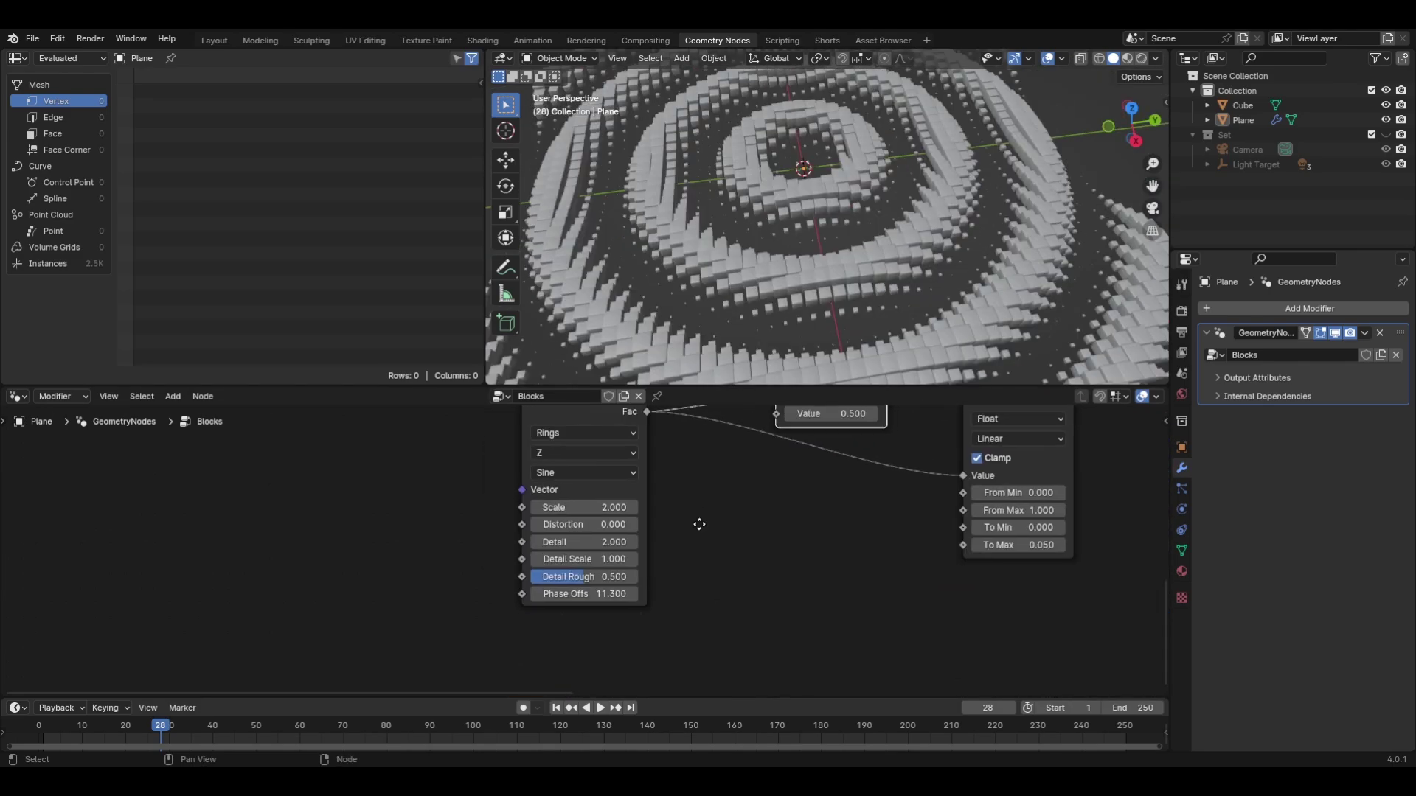
Try a Distortion of 21.6 and a Phase Offset of 23.3 on the Wave Texture
middle_drag(699, 522, 679, 563)
drag(562, 562, 708, 562)
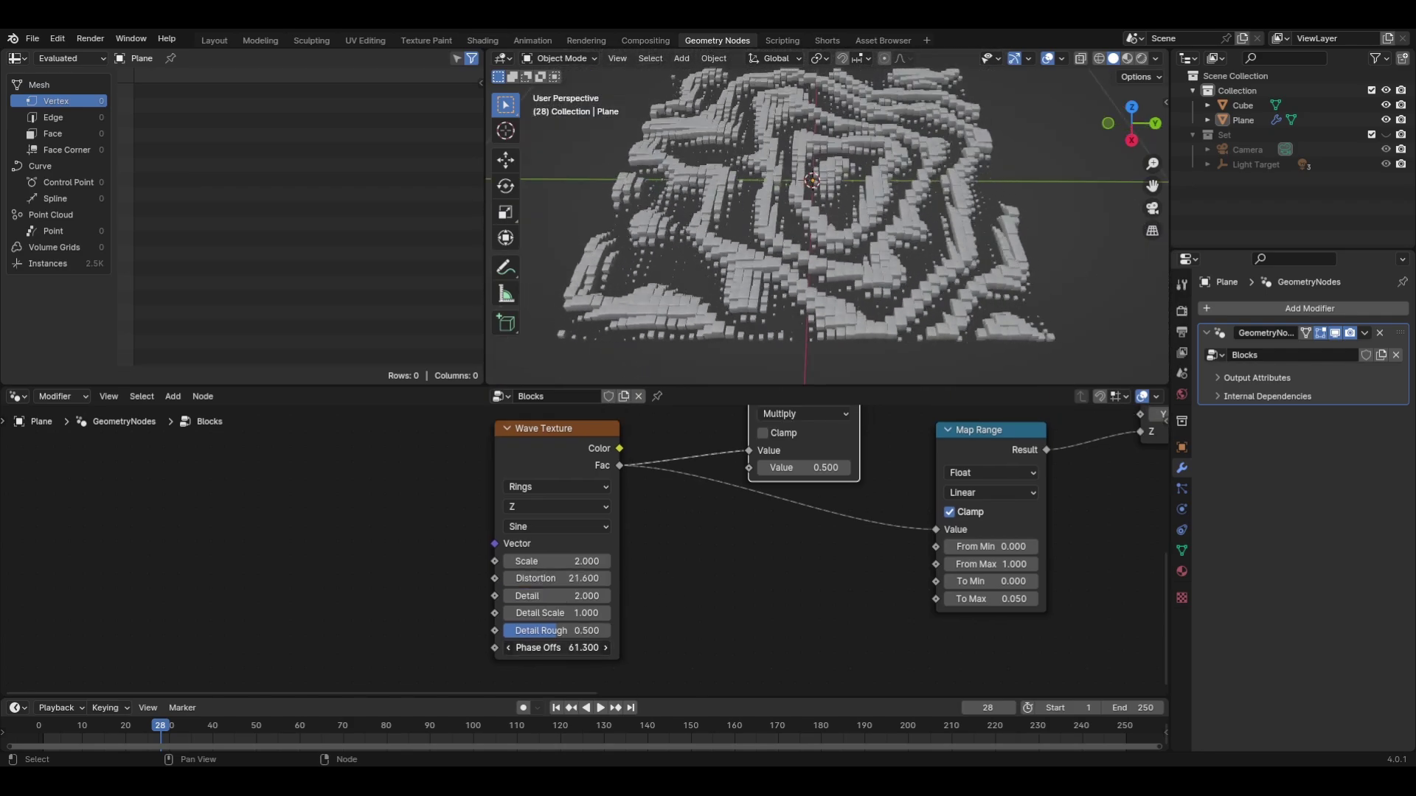
drag(561, 647, 509, 648)
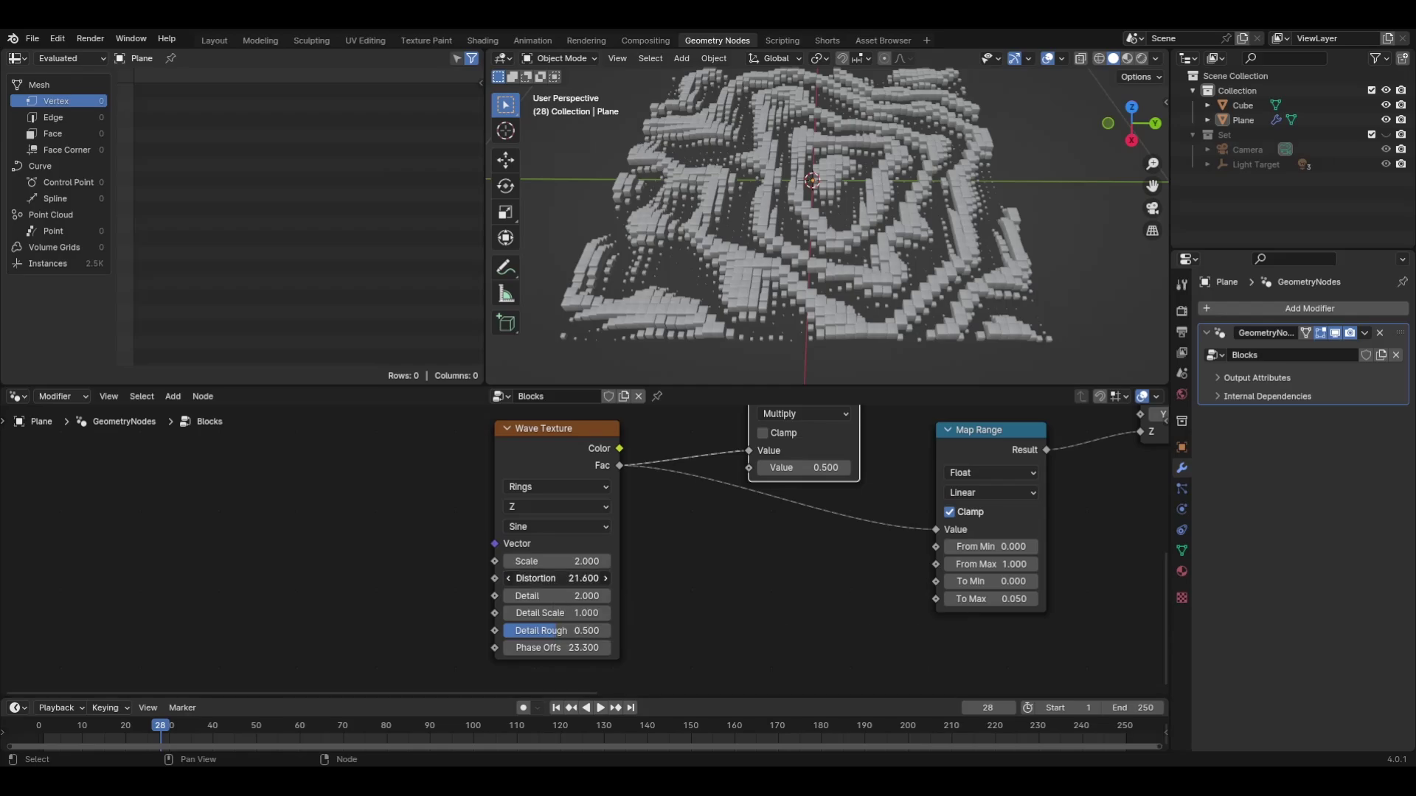
Set the Wave Texture's Distortion to 6.9 and the Map Range node's To Max to 0.1
drag(556, 578, 516, 578)
middle_drag(885, 266, 966, 244)
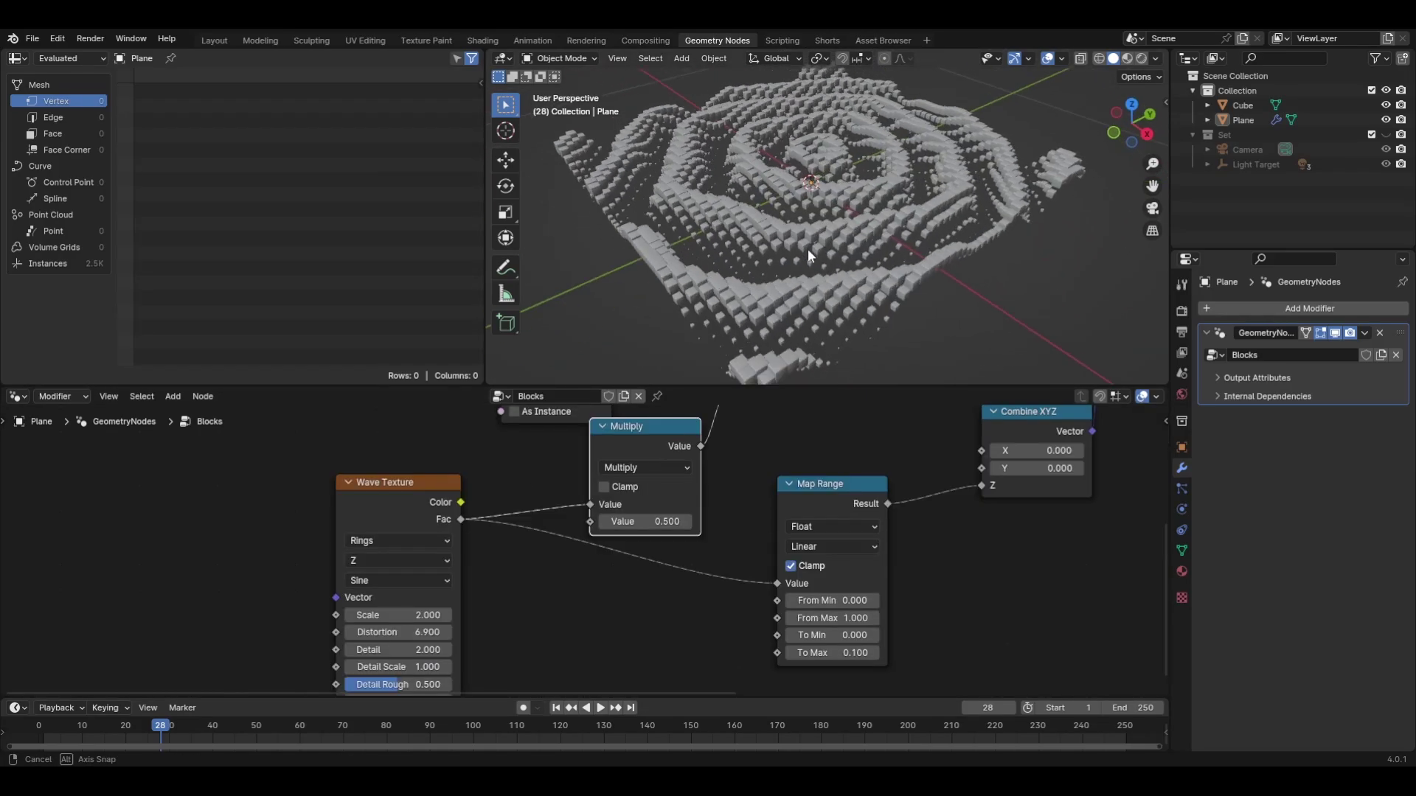
middle_drag(807, 249, 809, 221)
shift+middle_drag(809, 207, 740, 238)
scroll(749, 264, up, 4)
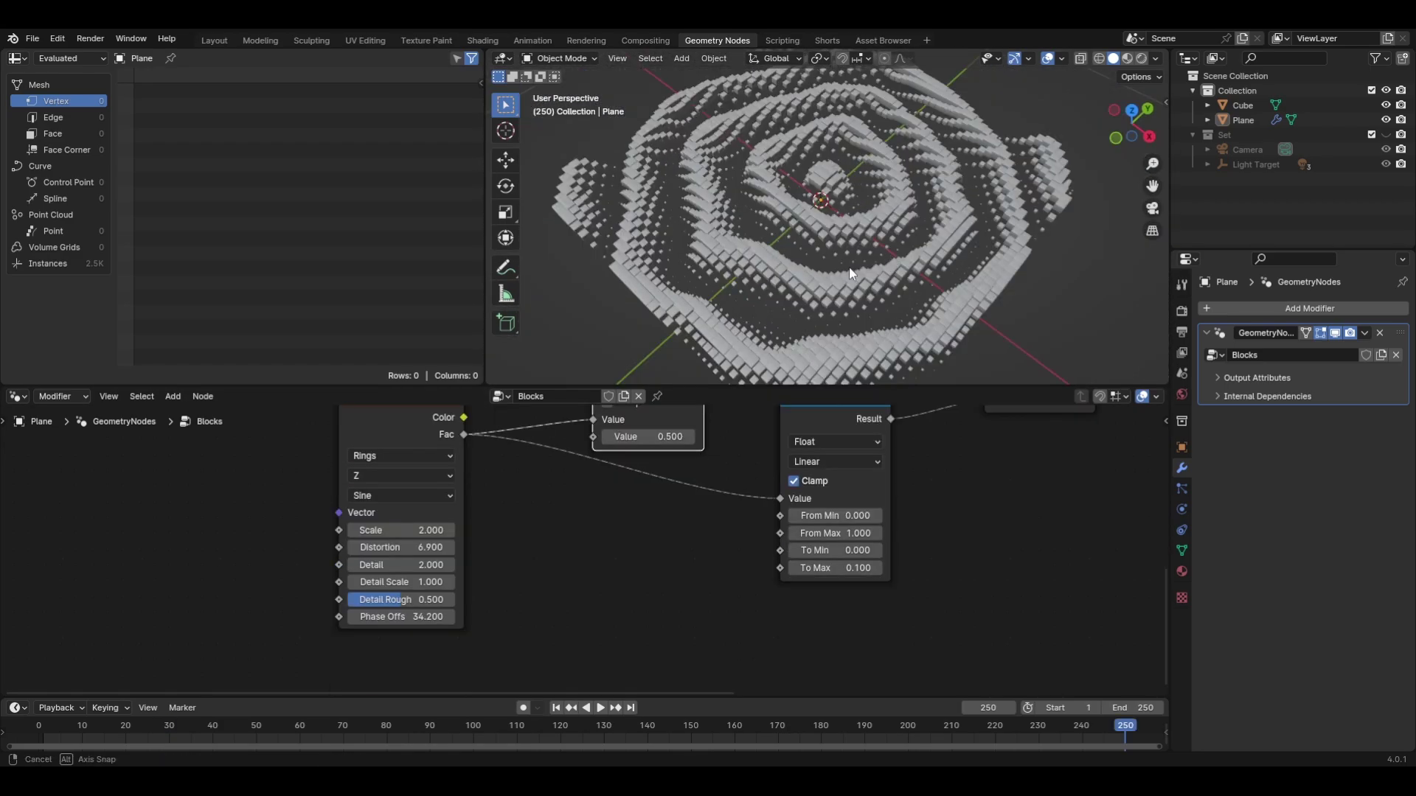
middle_drag(861, 228, 767, 214)
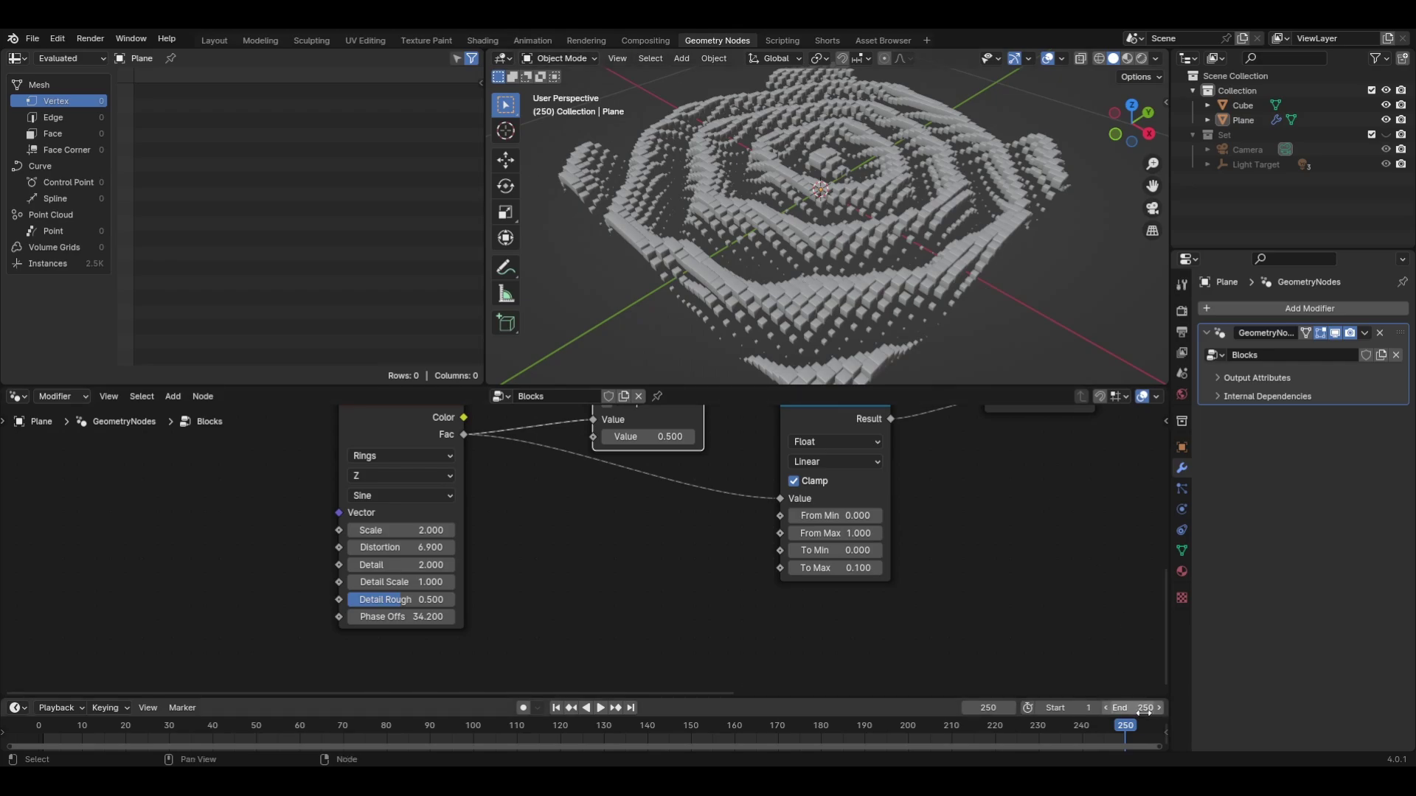
Keyframe the Wave Texture's Phase Offset at 0 on frame 250 and 6.29 on frame 0
click(415, 443)
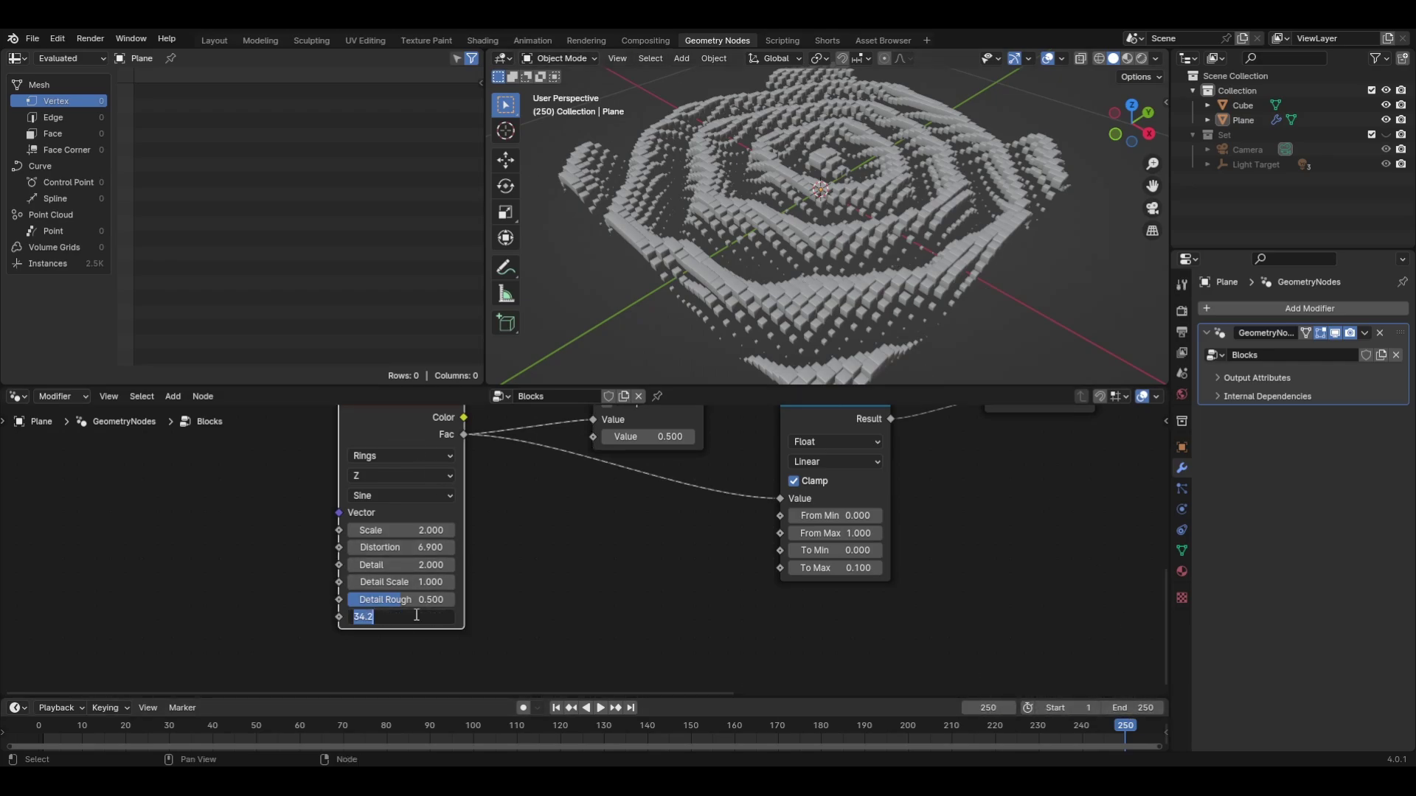
key(Return)
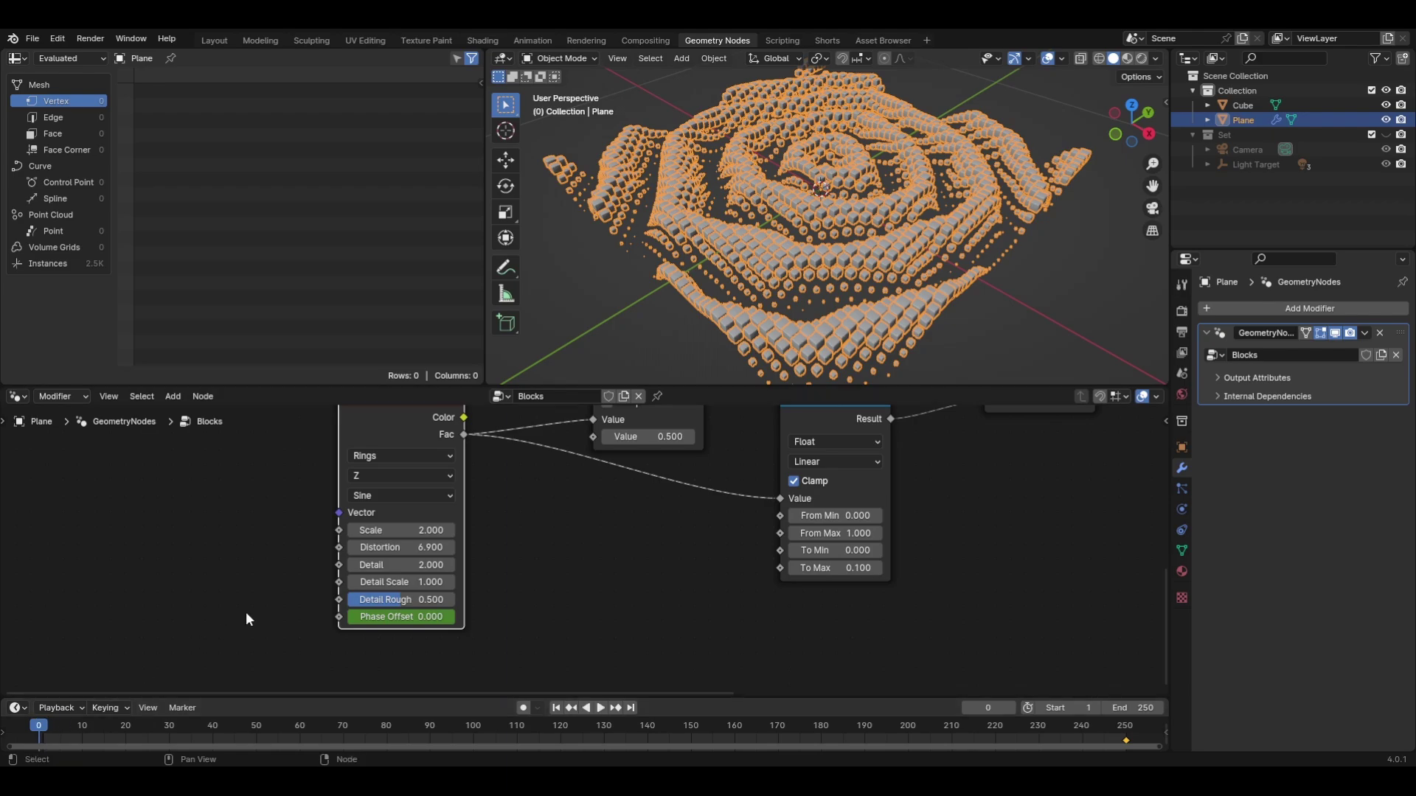
click(393, 616)
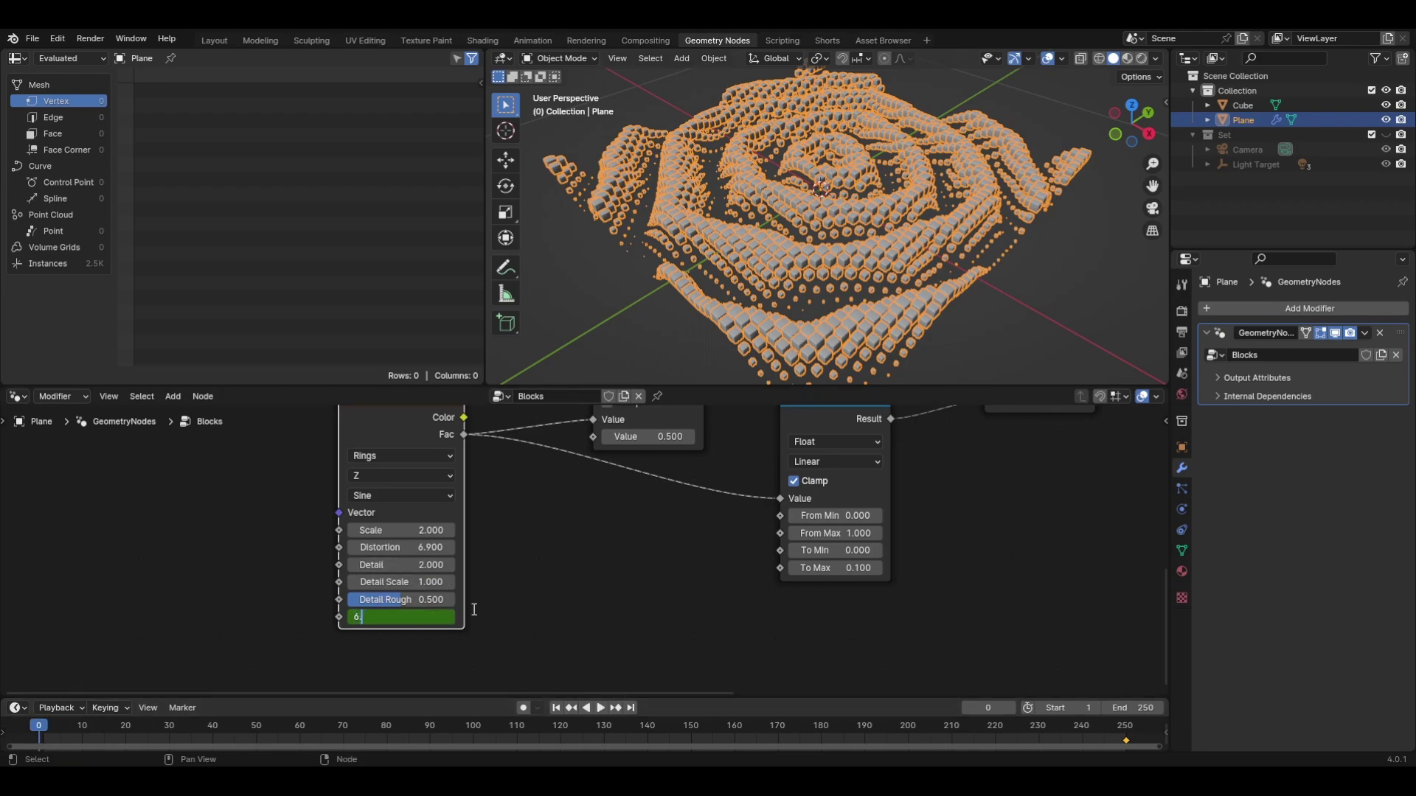
text(6.29)
key(Return)
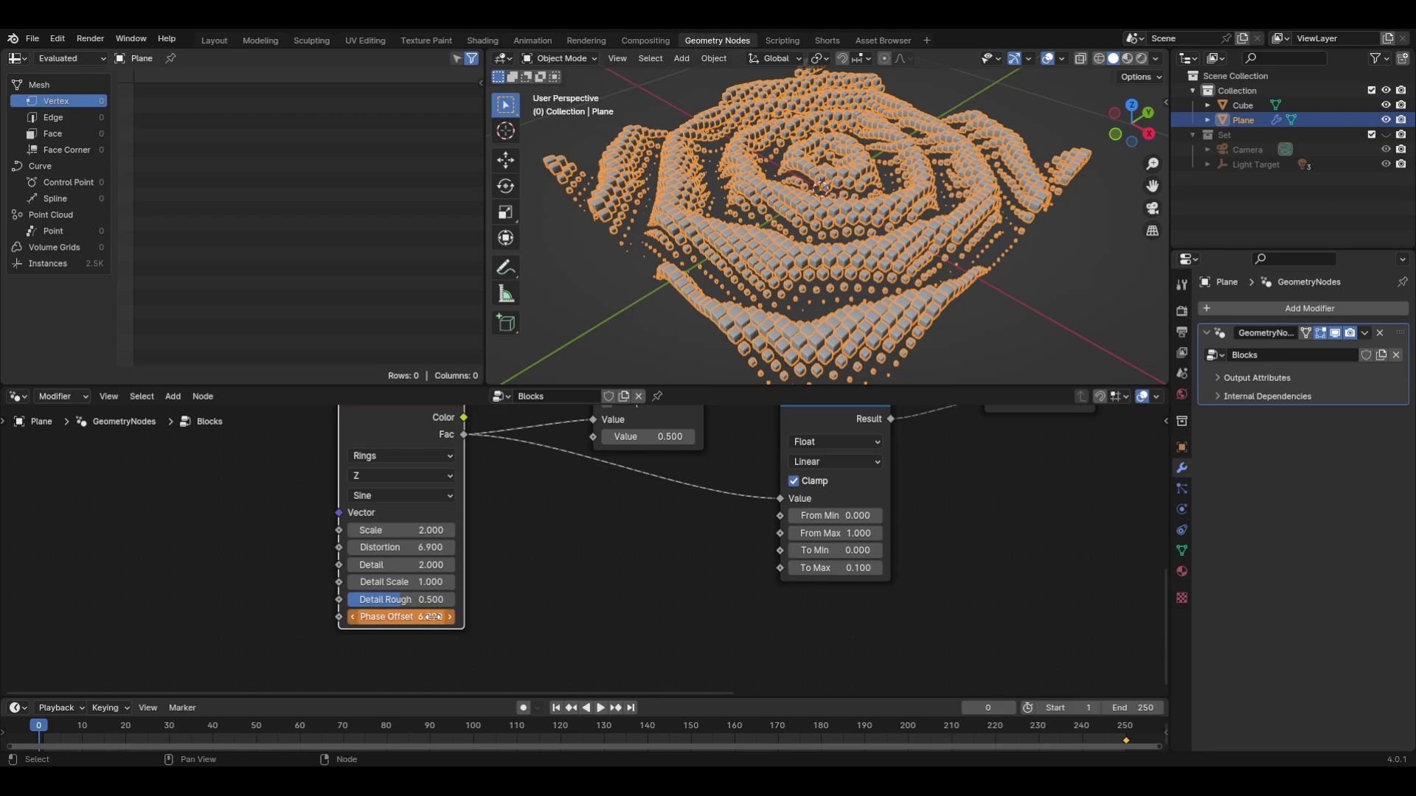
Set the output frame rate to 60 fps and play back the wave animation
click(1183, 329)
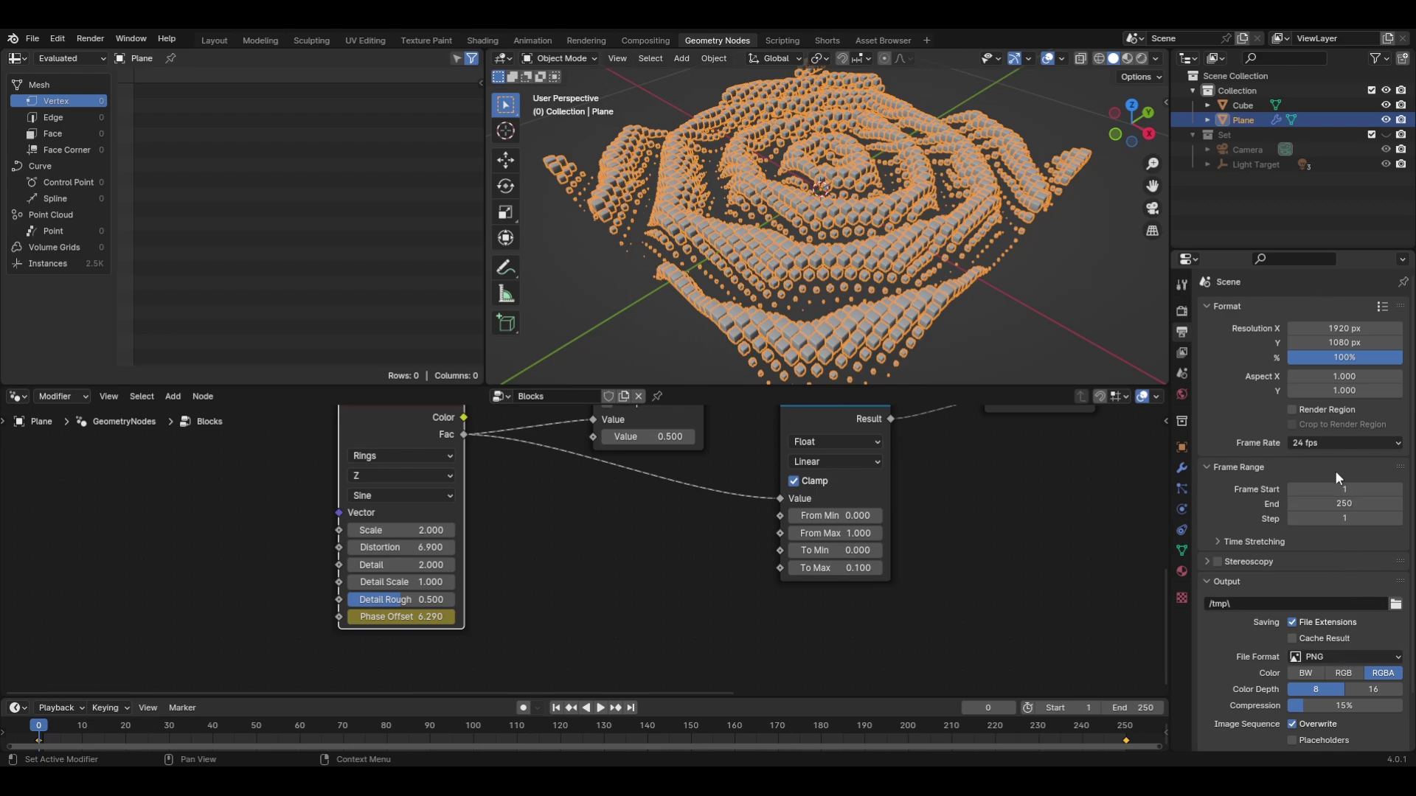
click(1343, 443)
click(1343, 557)
key(space)
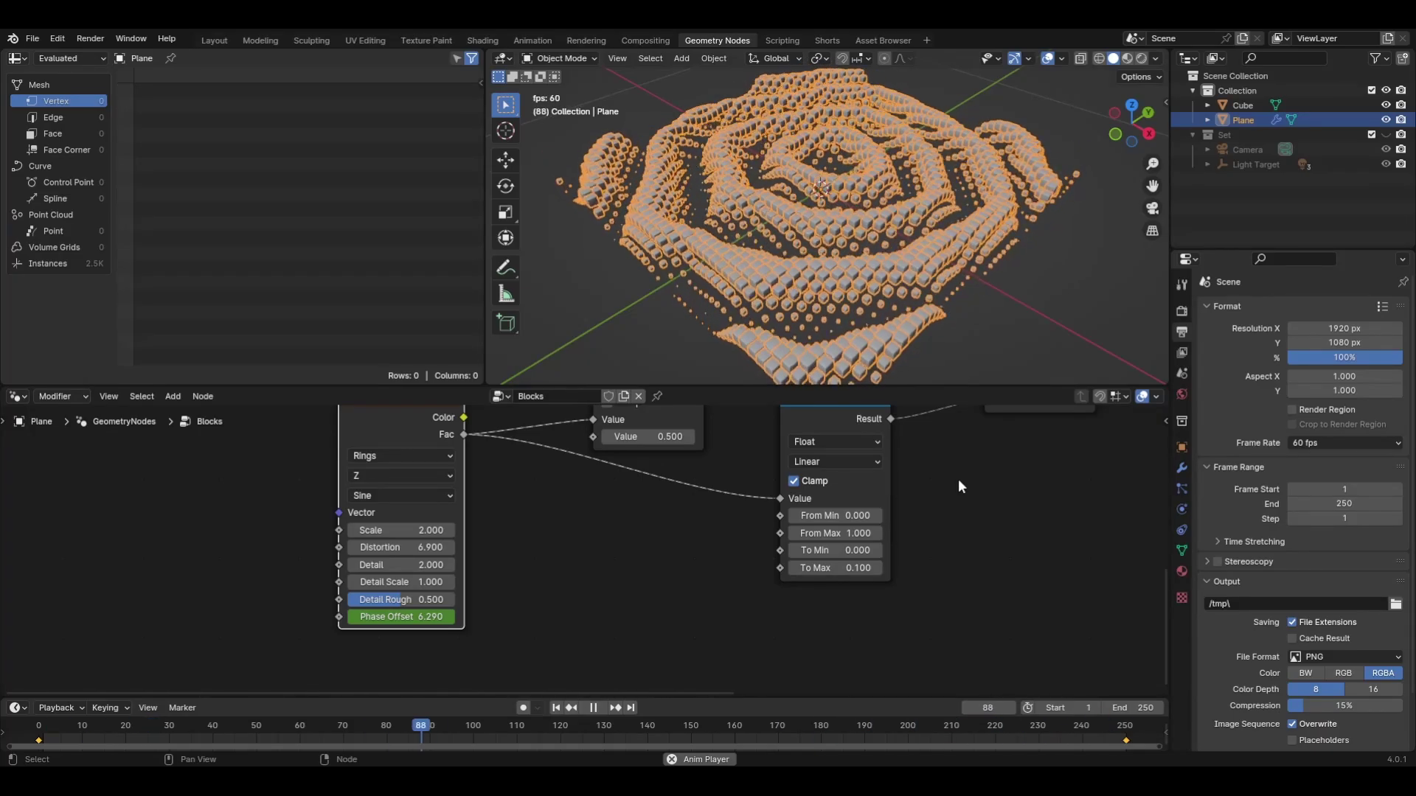
key(space)
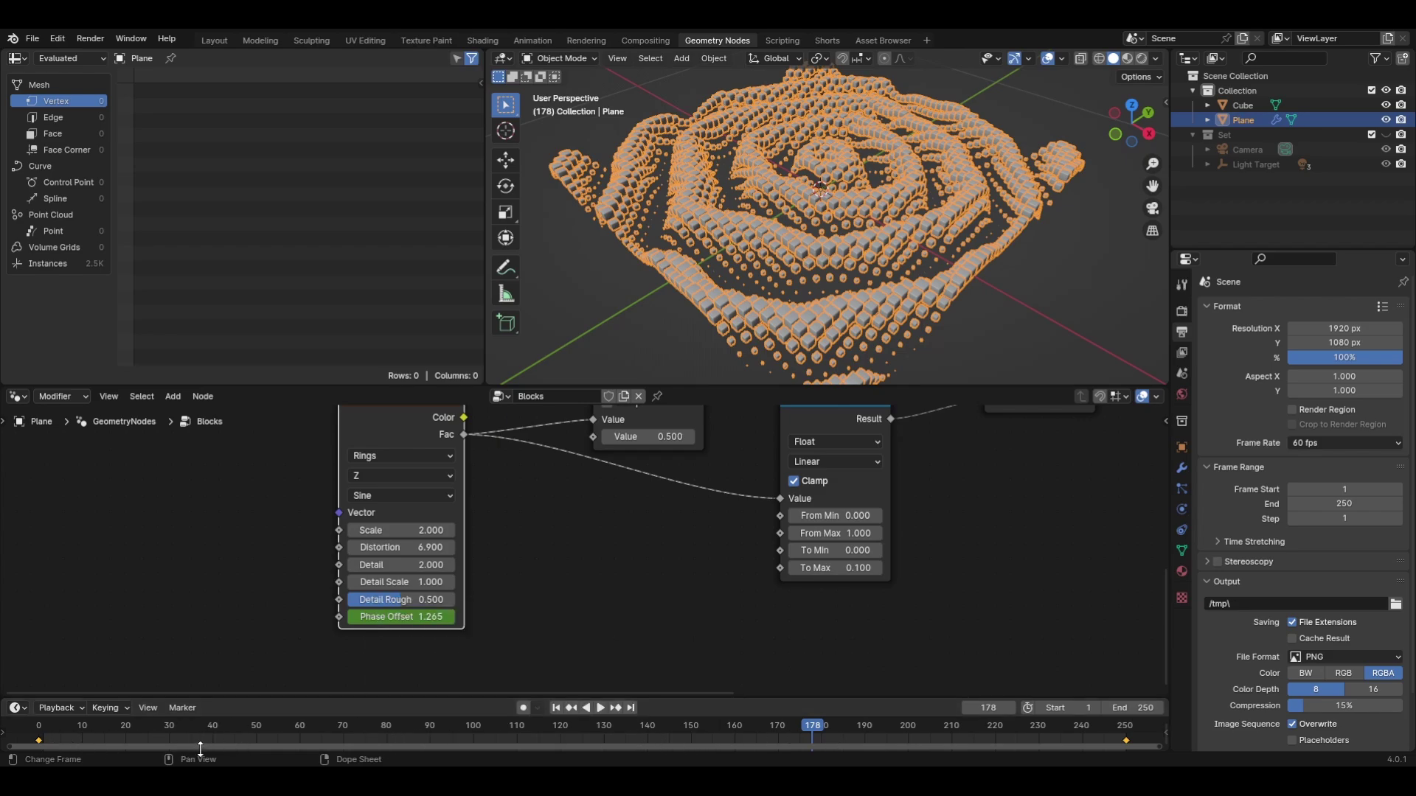
Change the Phase Offset keyframes' interpolation to linear and play the animation again
key(t)
click(63, 666)
key(space)
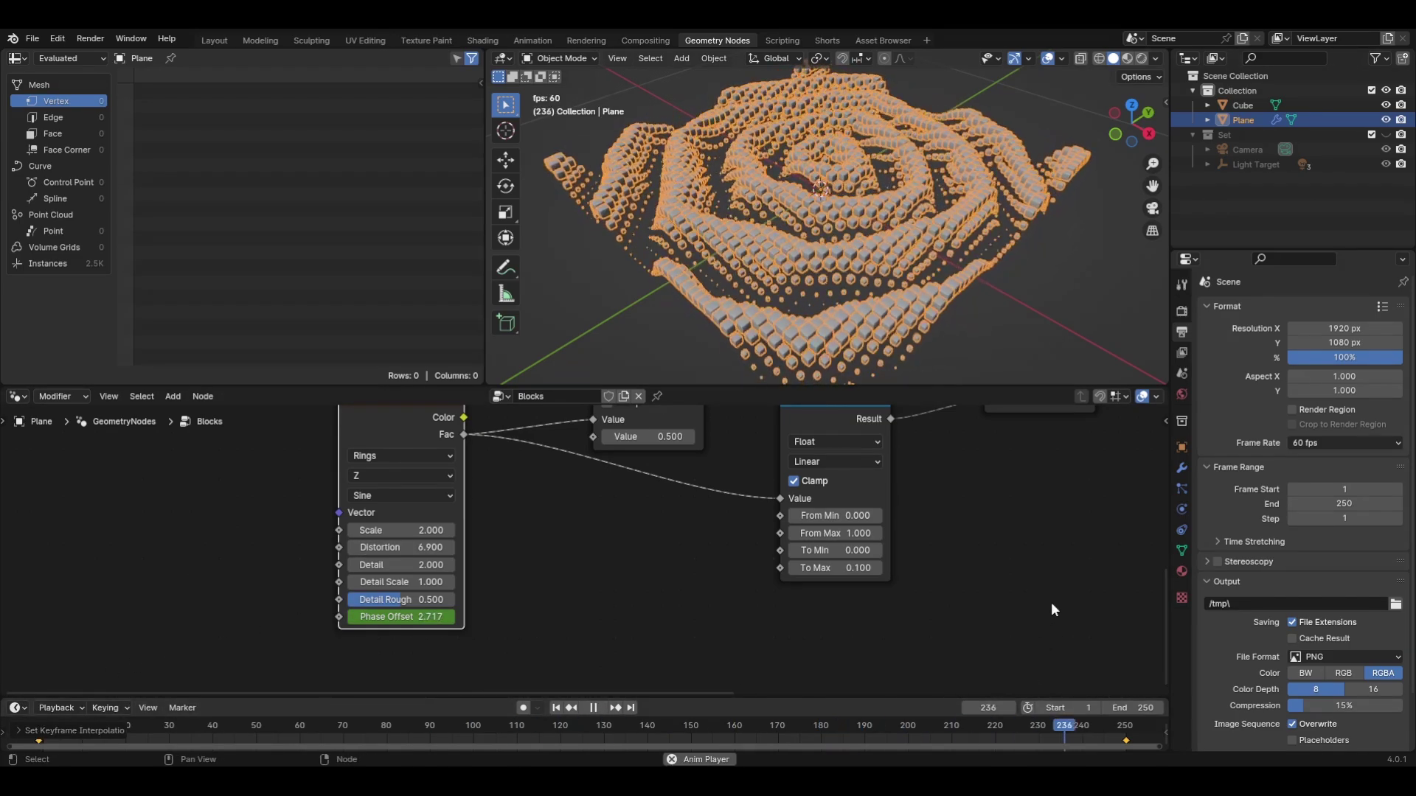
key(Escape)
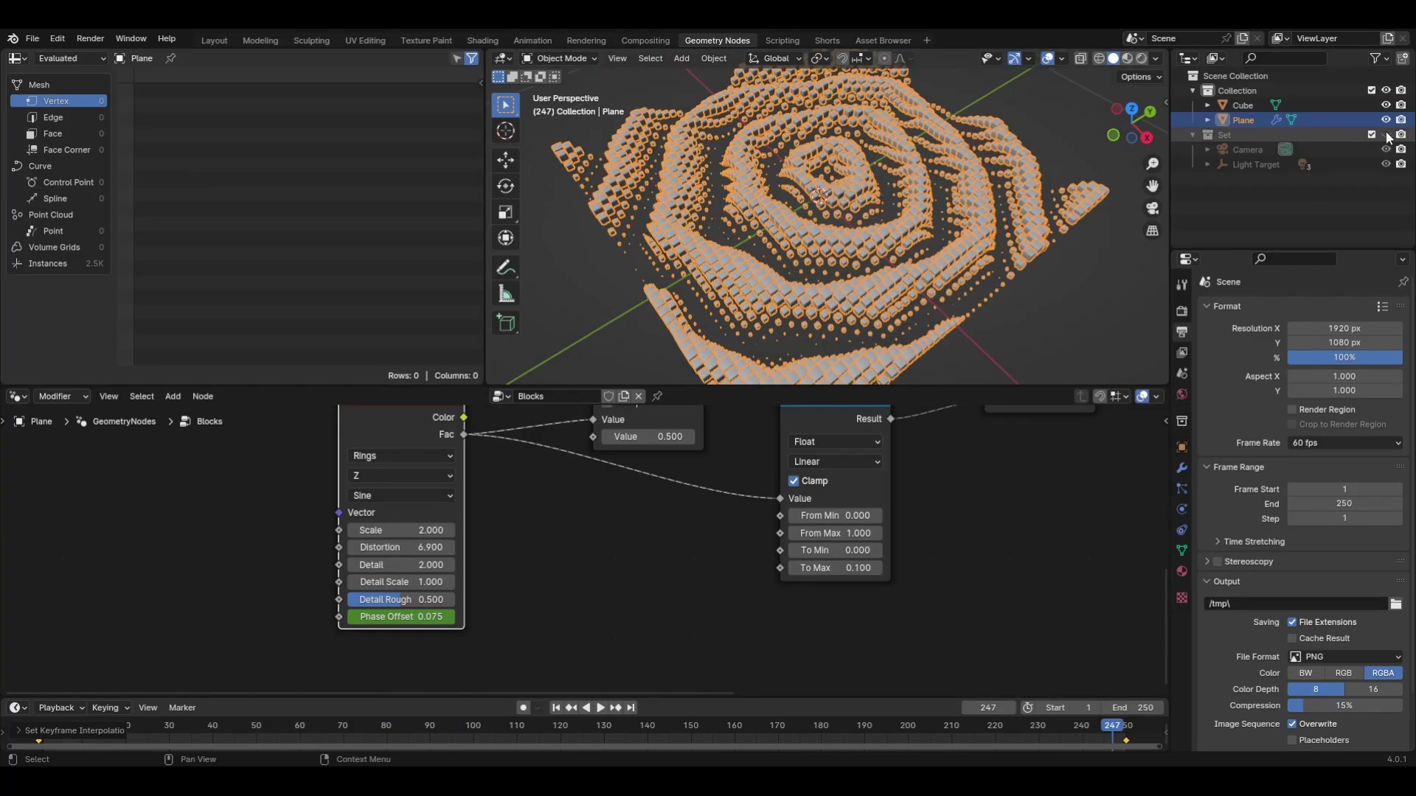
Unhide the Set collection and preview the instanced blocks in rendered viewport shading
click(1385, 134)
click(1141, 58)
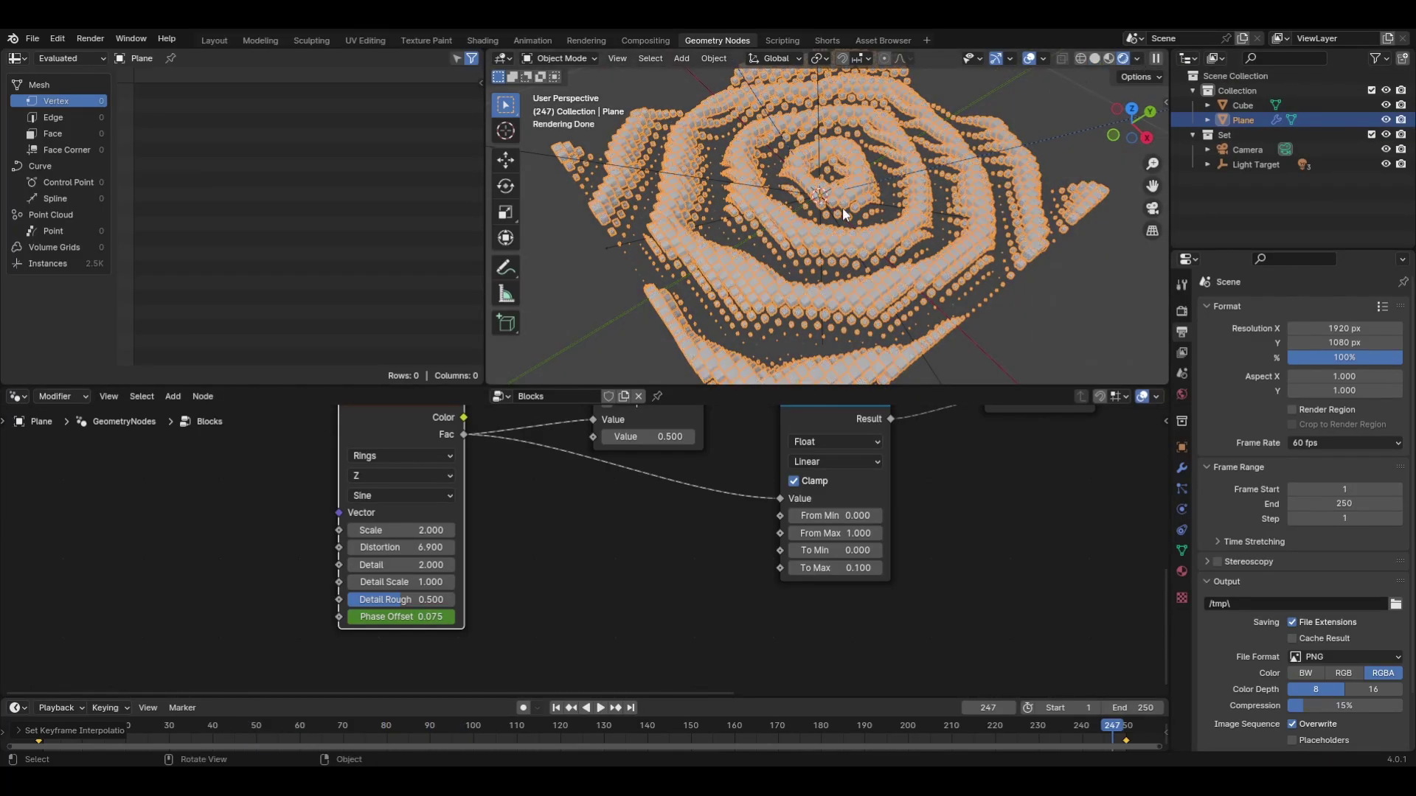
mouse_move(842, 207)
middle_down()
mouse_move(853, 187)
mouse_move(823, 202)
middle_up()
scroll(811, 208, up, 6)
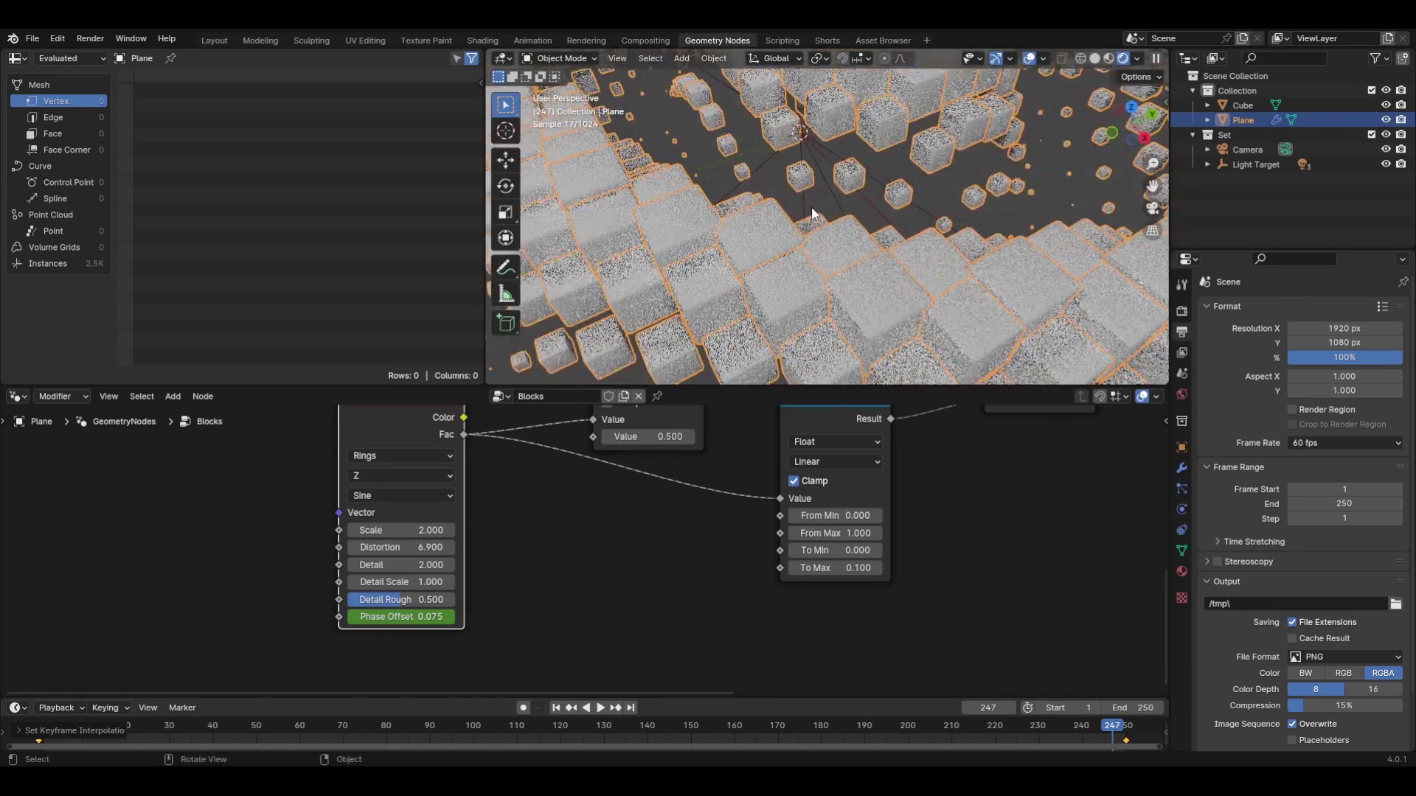
scroll(811, 206, down, 3)
scroll(789, 204, down, 2)
middle_drag(1143, 408, 976, 528)
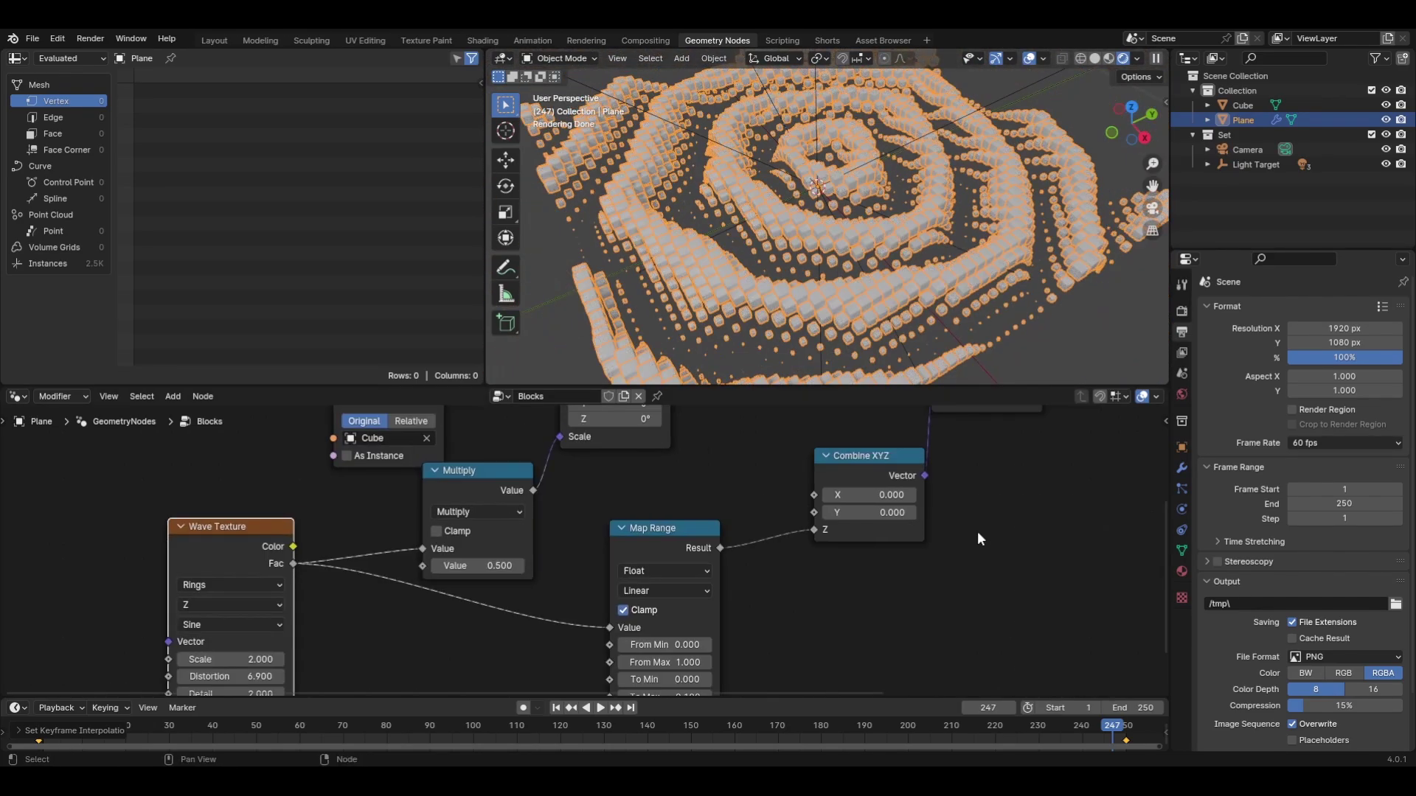
middle_drag(1002, 470, 992, 521)
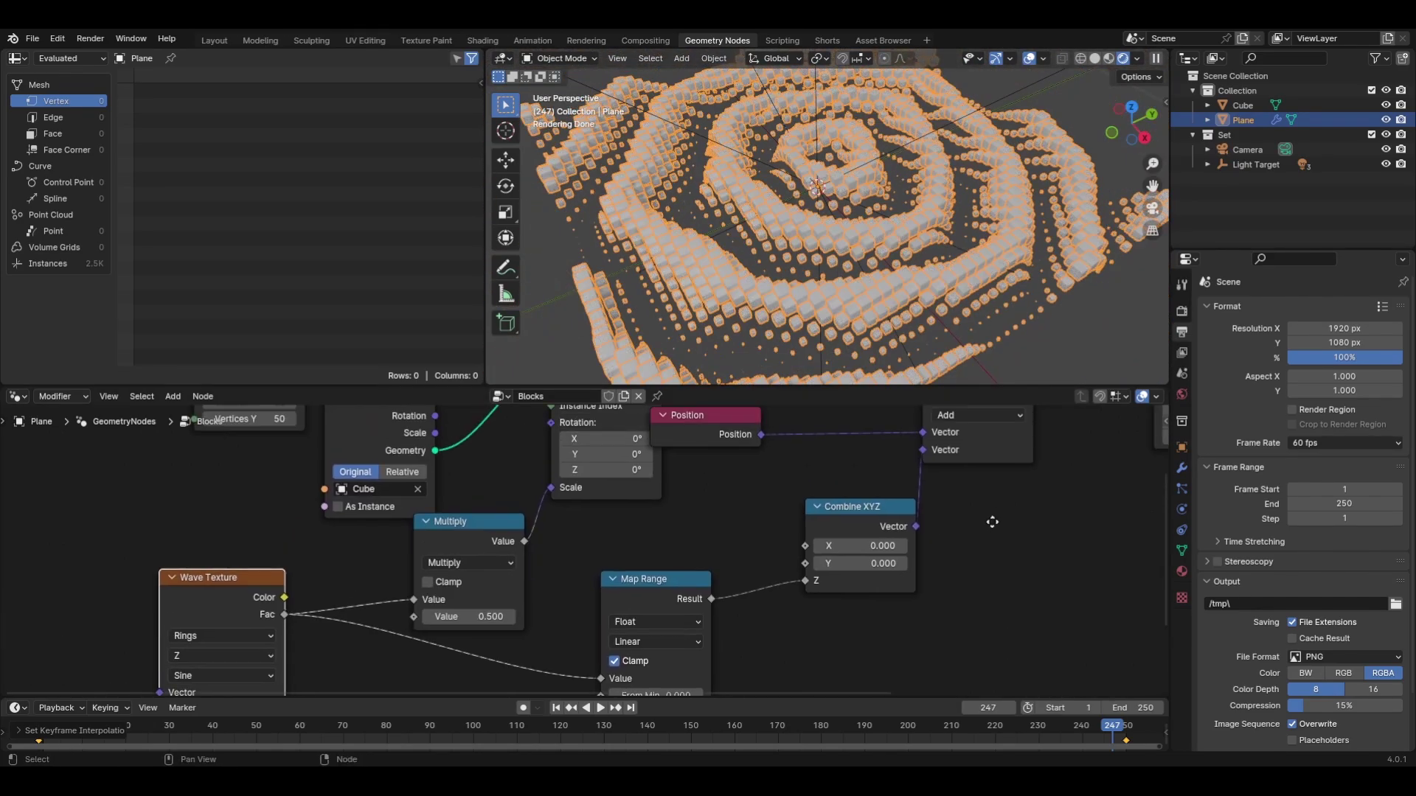
In the Shading workspace, space the Principled BSDF and Material Output nodes of the Plane's material further apart
click(480, 41)
scroll(668, 303, up, 6)
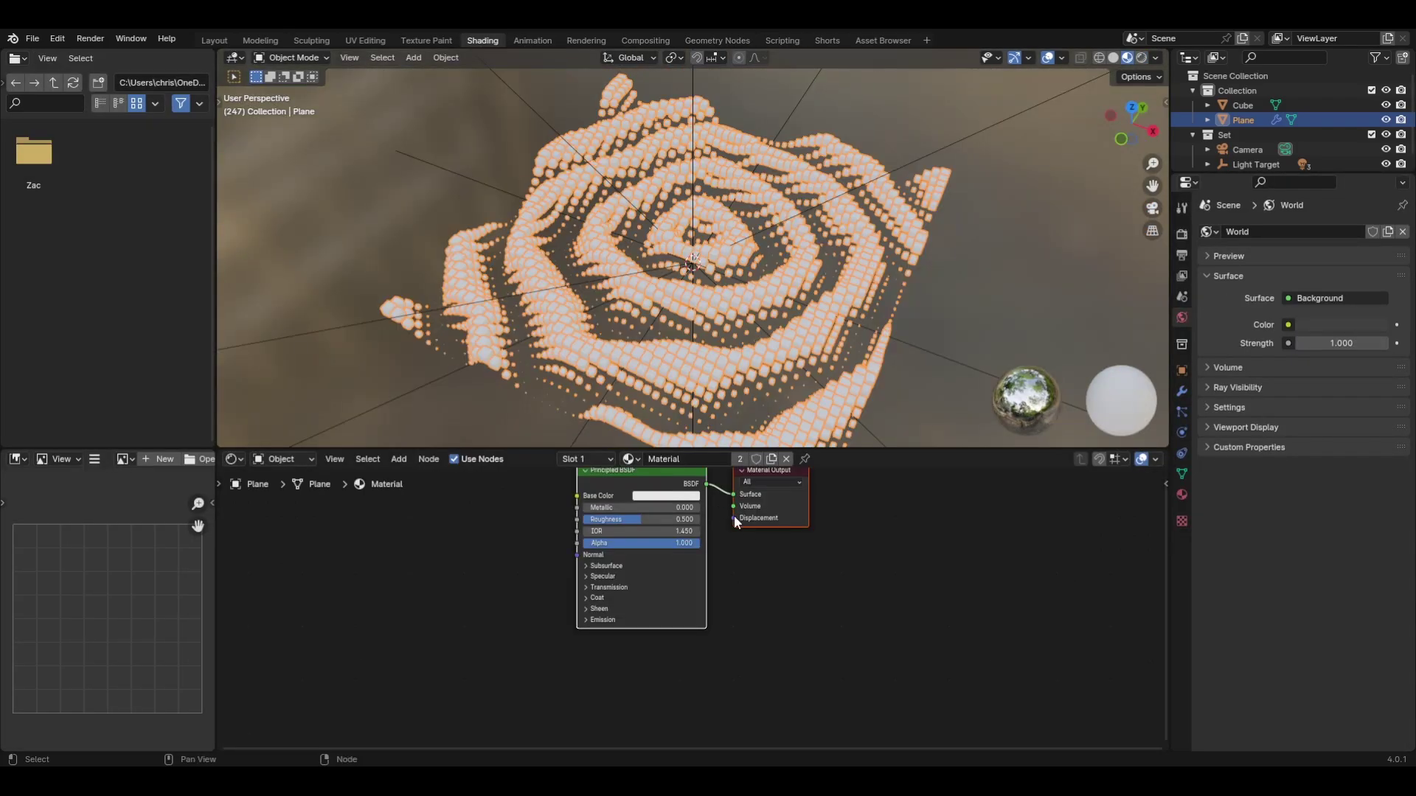
middle_drag(869, 520, 900, 584)
middle_drag(795, 329, 872, 310)
middle_drag(674, 542, 767, 529)
drag(768, 530, 715, 526)
middle_drag(787, 349, 700, 131)
middle_drag(570, 218, 809, 162)
mouse_move(714, 529)
mouse_down()
mouse_move(677, 530)
mouse_move(735, 520)
mouse_up()
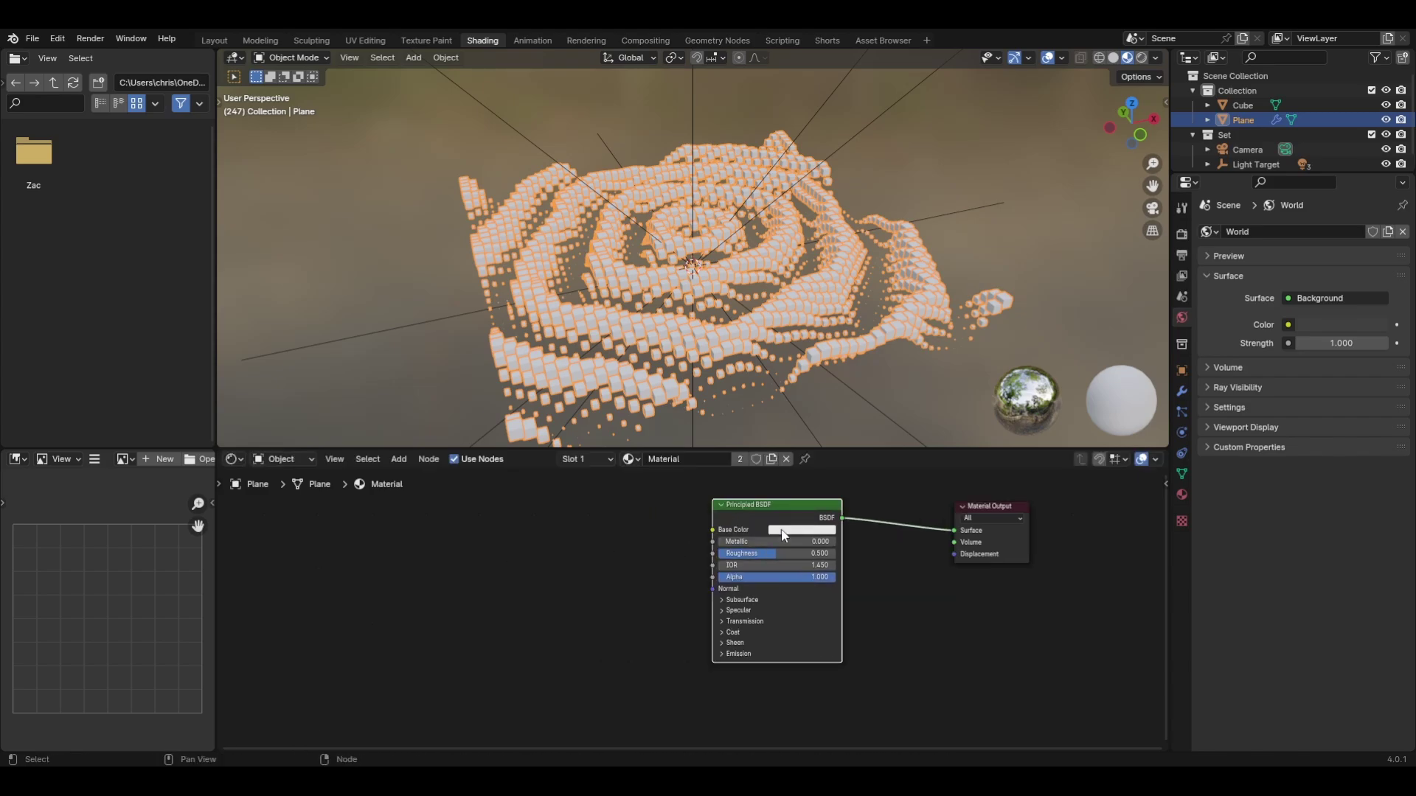
Try colouring the material's Base Color with a Spherical Gradient Texture fed by Texture Coordinate and Mapping nodes
key(ctrl+t)
click(619, 526)
key(x)
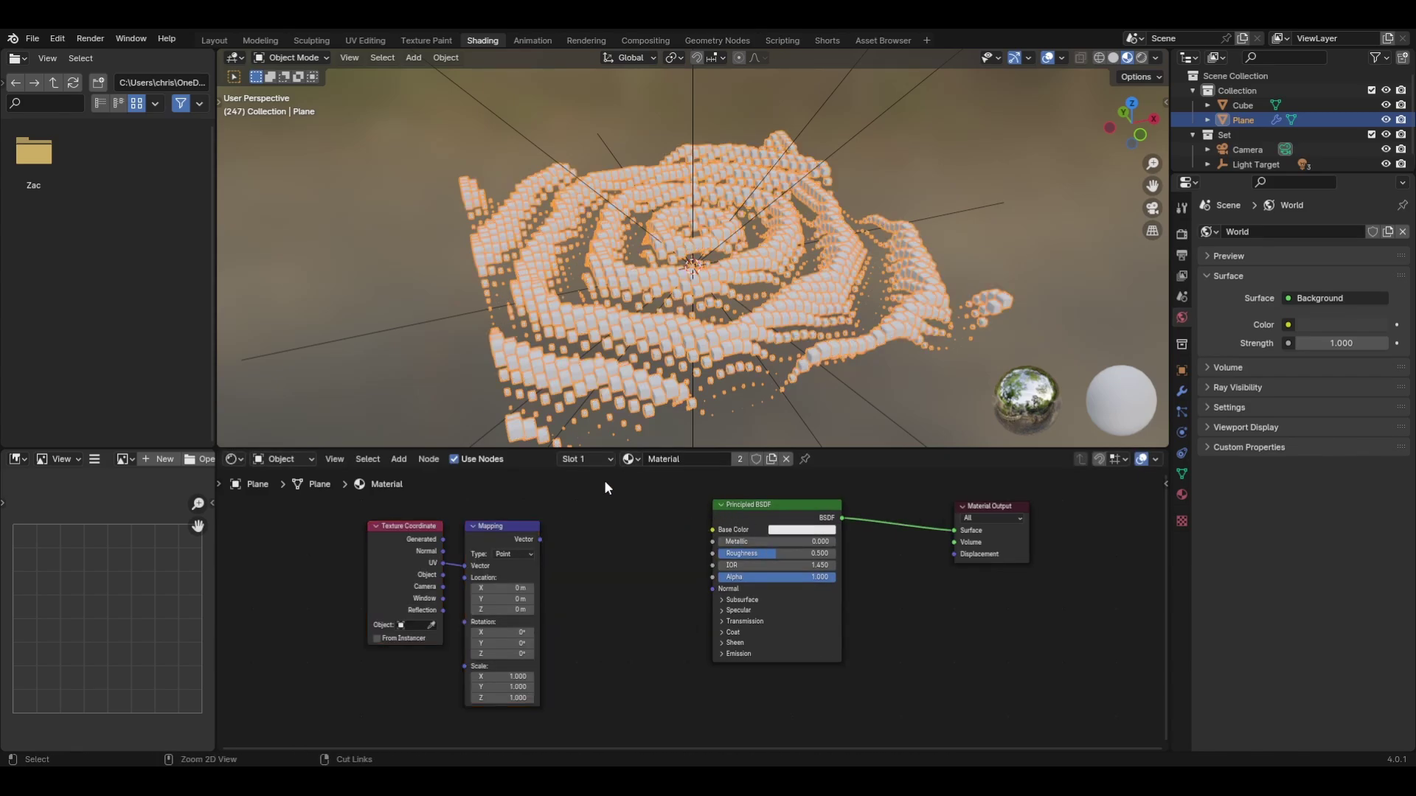
key(shift+a)
mouse_move(557, 677)
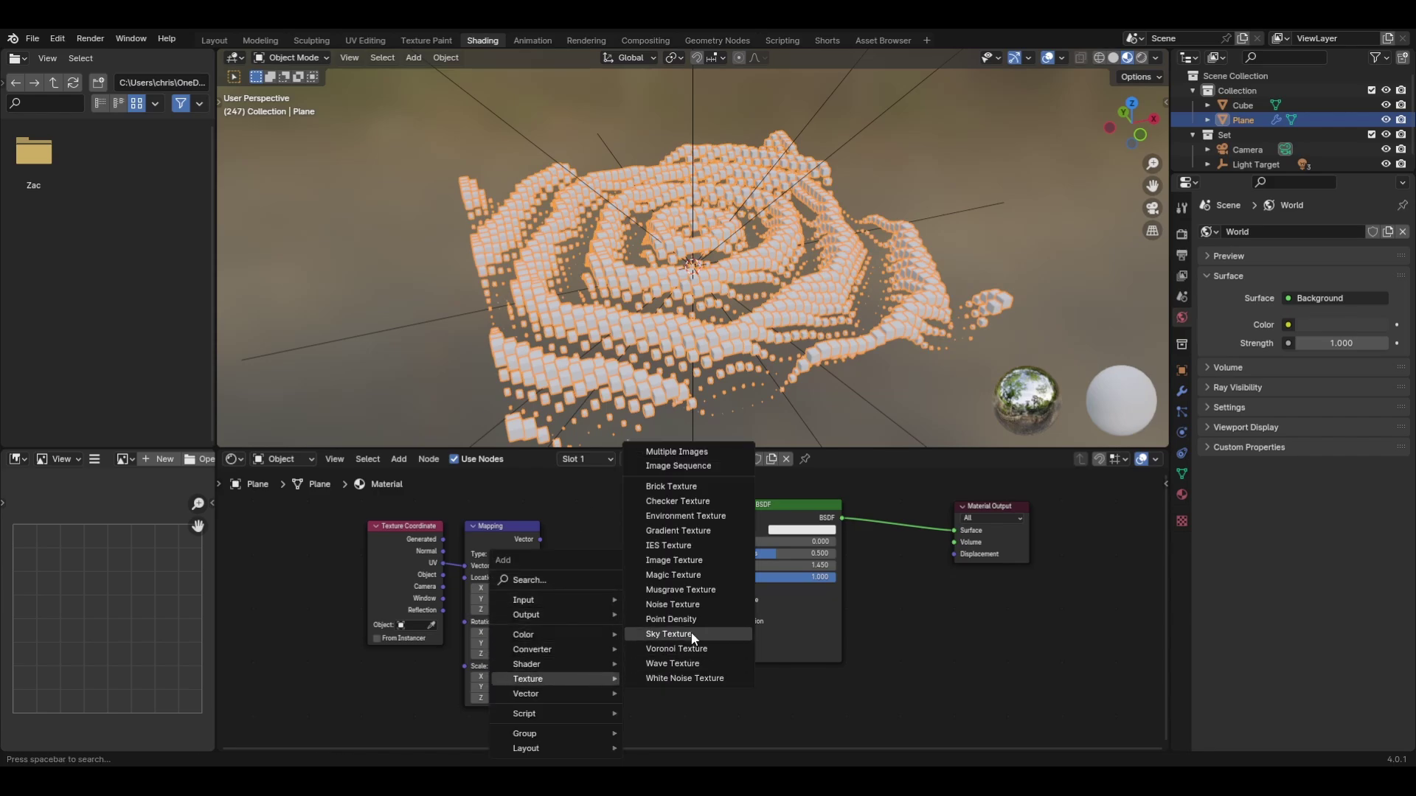
click(678, 530)
click(546, 541)
drag(539, 539, 586, 571)
click(623, 559)
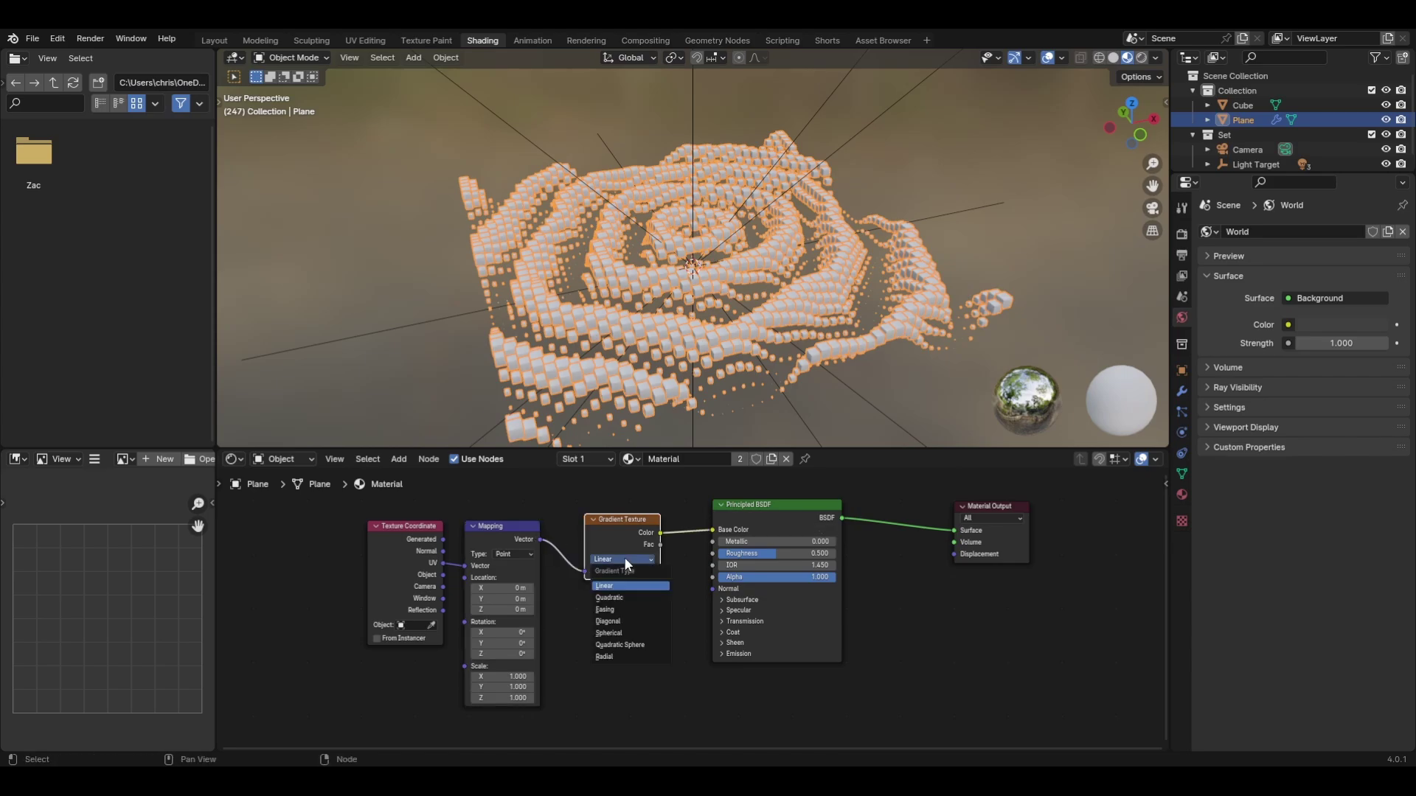
click(623, 633)
Try feeding the Mapping node with Generated coordinates, and remove the gradient, mapping and coordinate nodes
key(KP_7)
scroll(720, 315, up, 4)
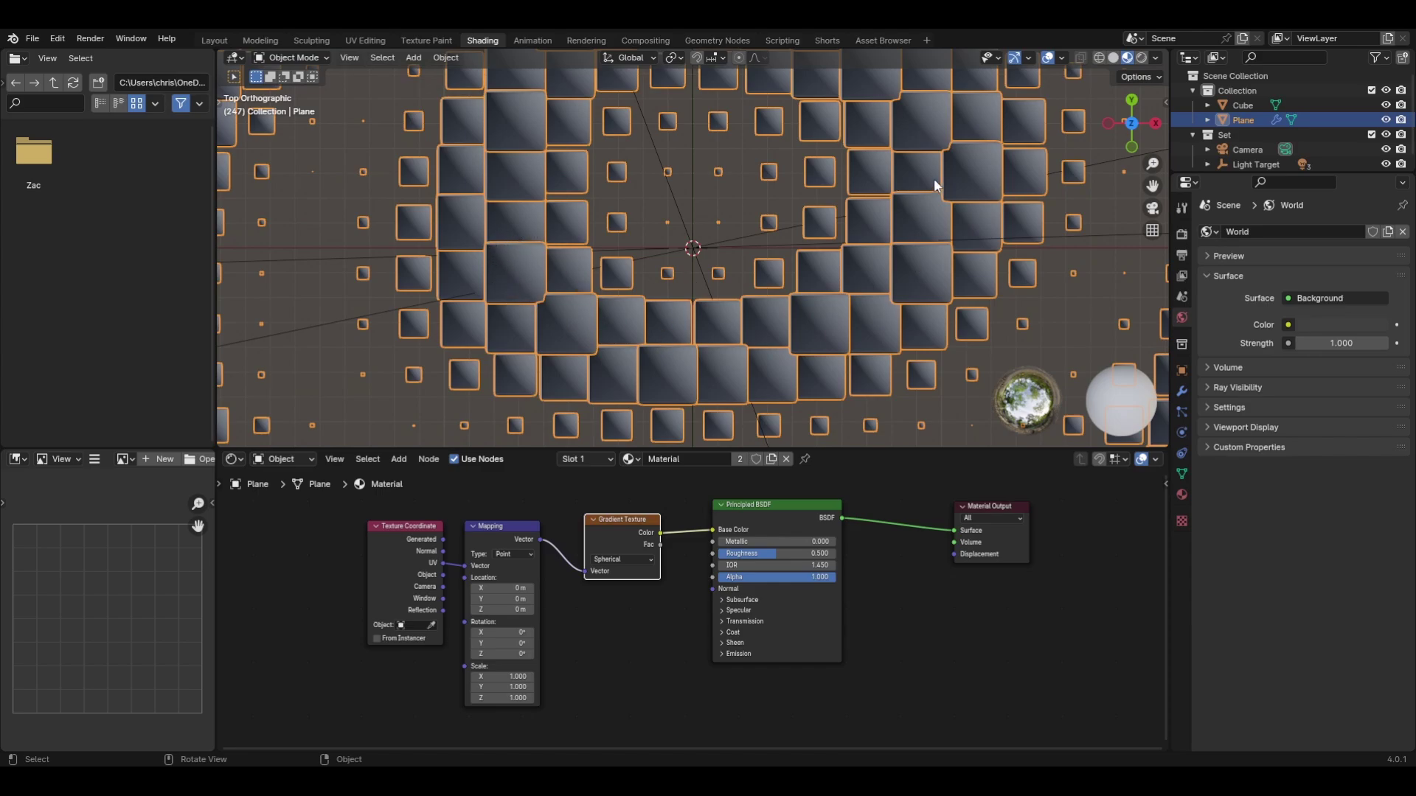
scroll(899, 237, down, 5)
middle_drag(646, 195, 560, 342)
drag(441, 539, 465, 566)
middle_drag(582, 339, 851, 205)
scroll(789, 291, up, 3)
middle_drag(655, 578, 620, 607)
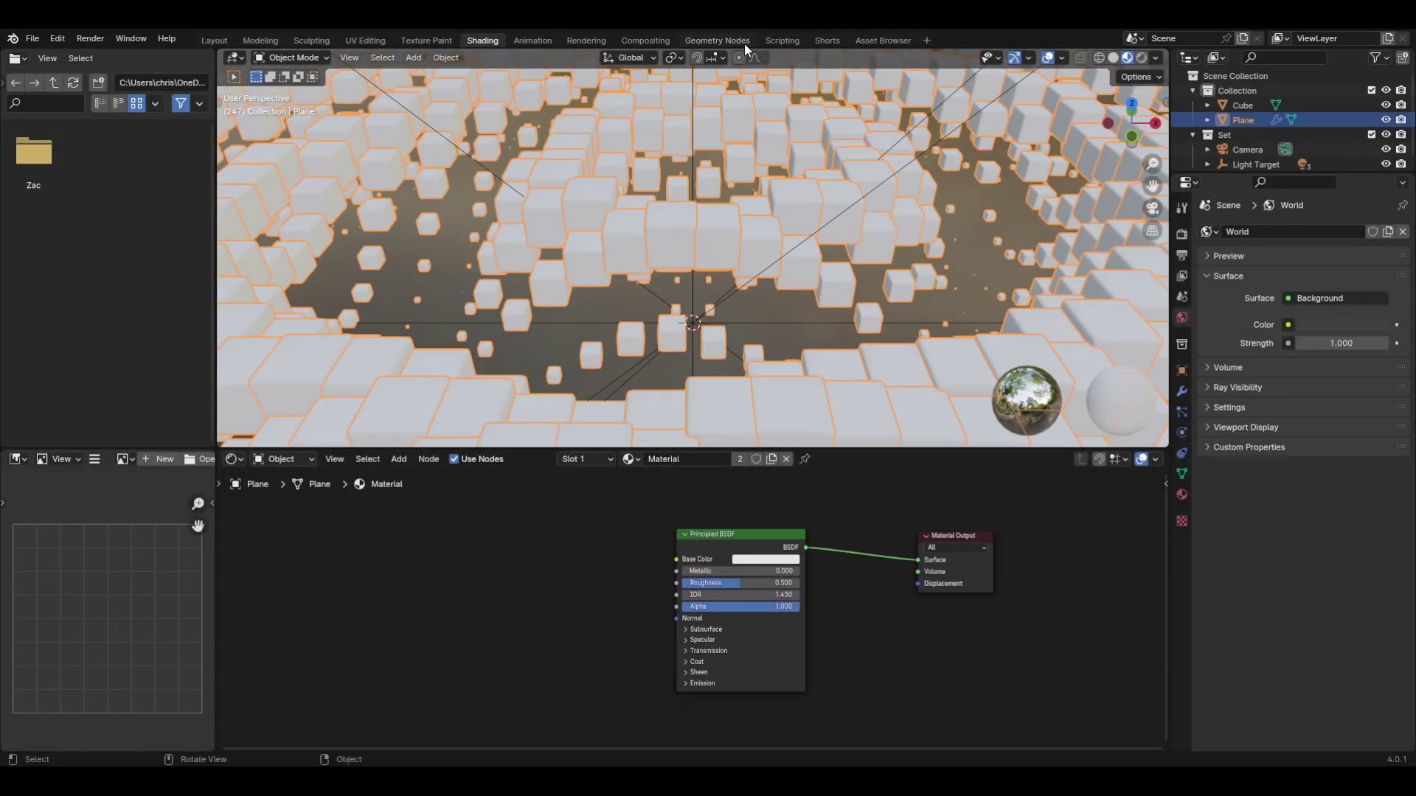
Insert a Realize Instances node between Set Position and Group Output in the Blocks node tree
click(719, 42)
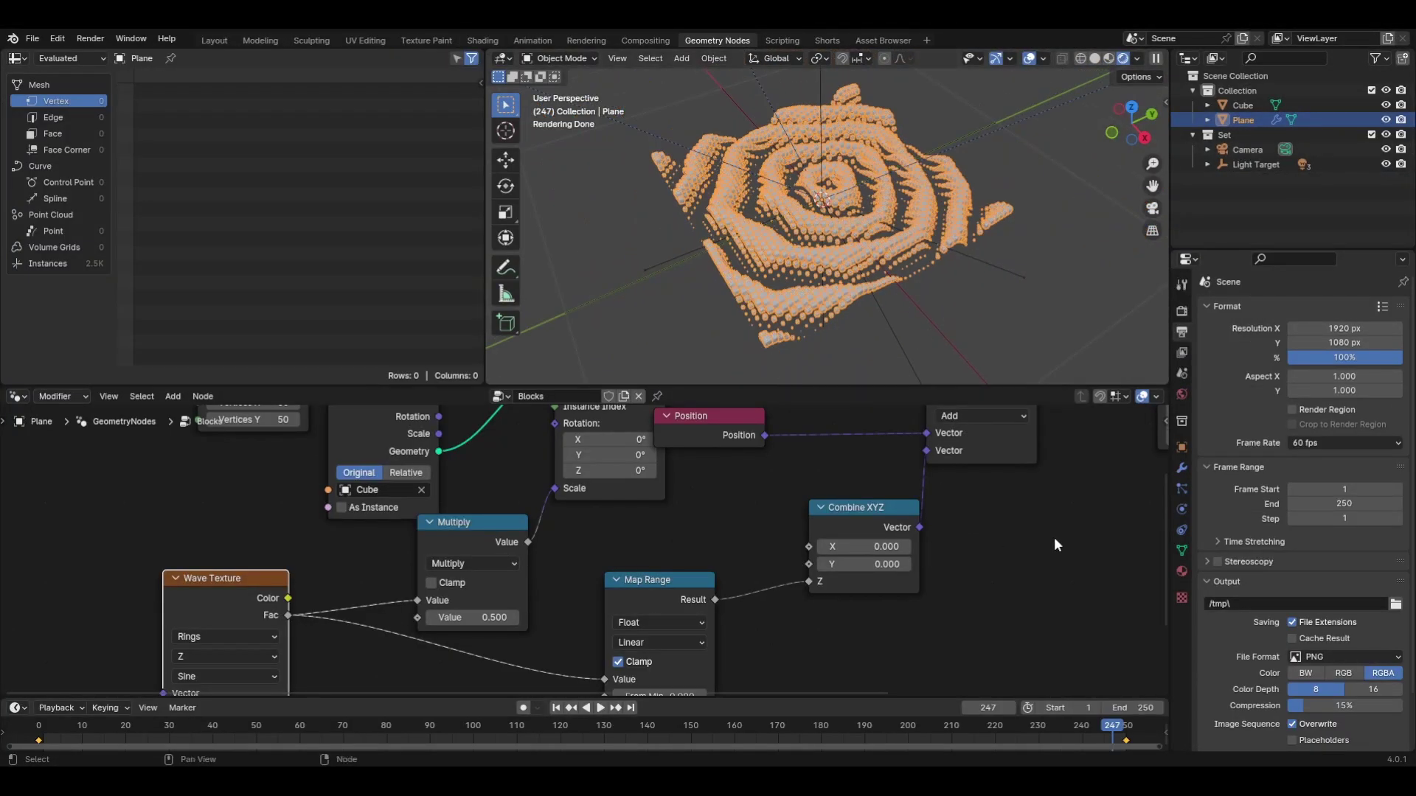
middle_drag(1054, 545, 925, 648)
key(shift+a)
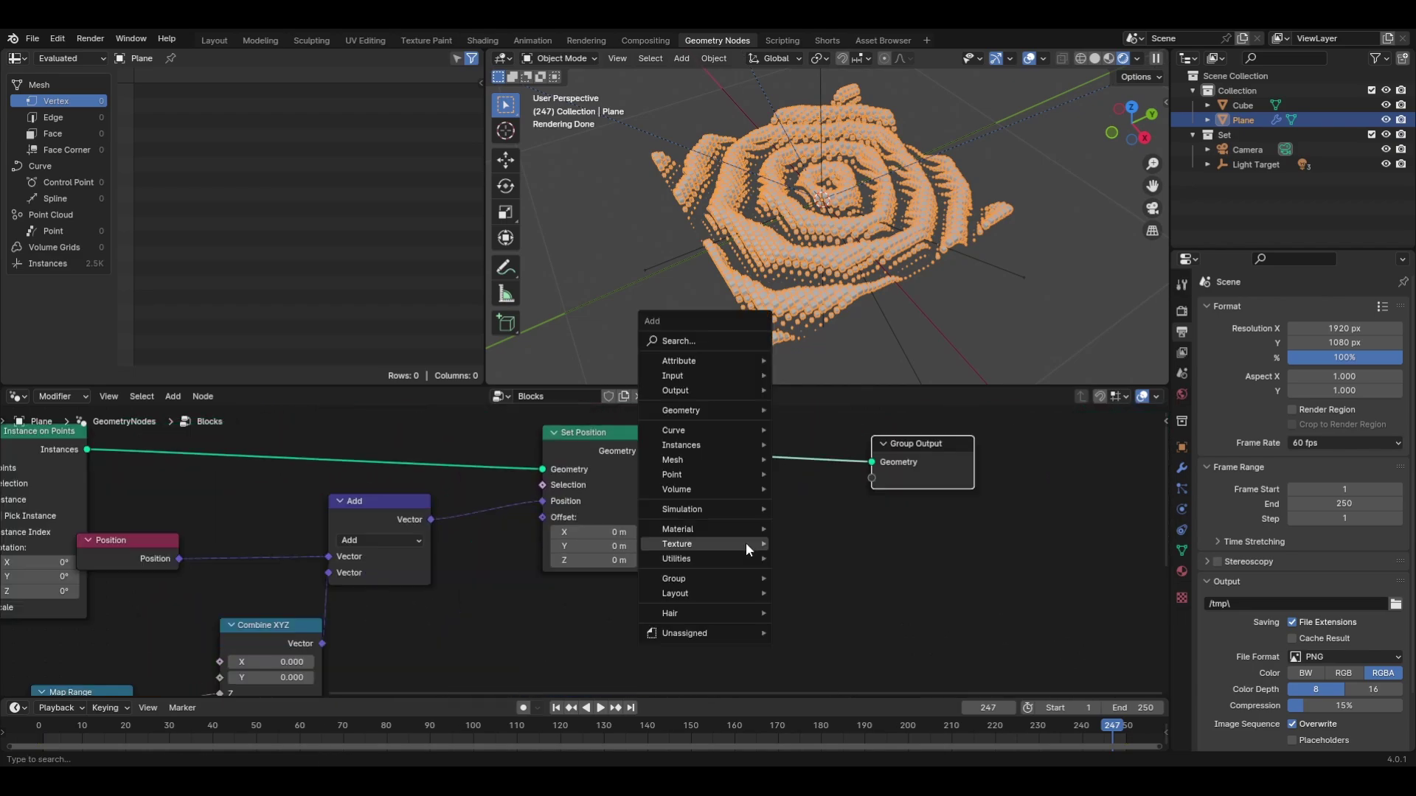
mouse_move(746, 549)
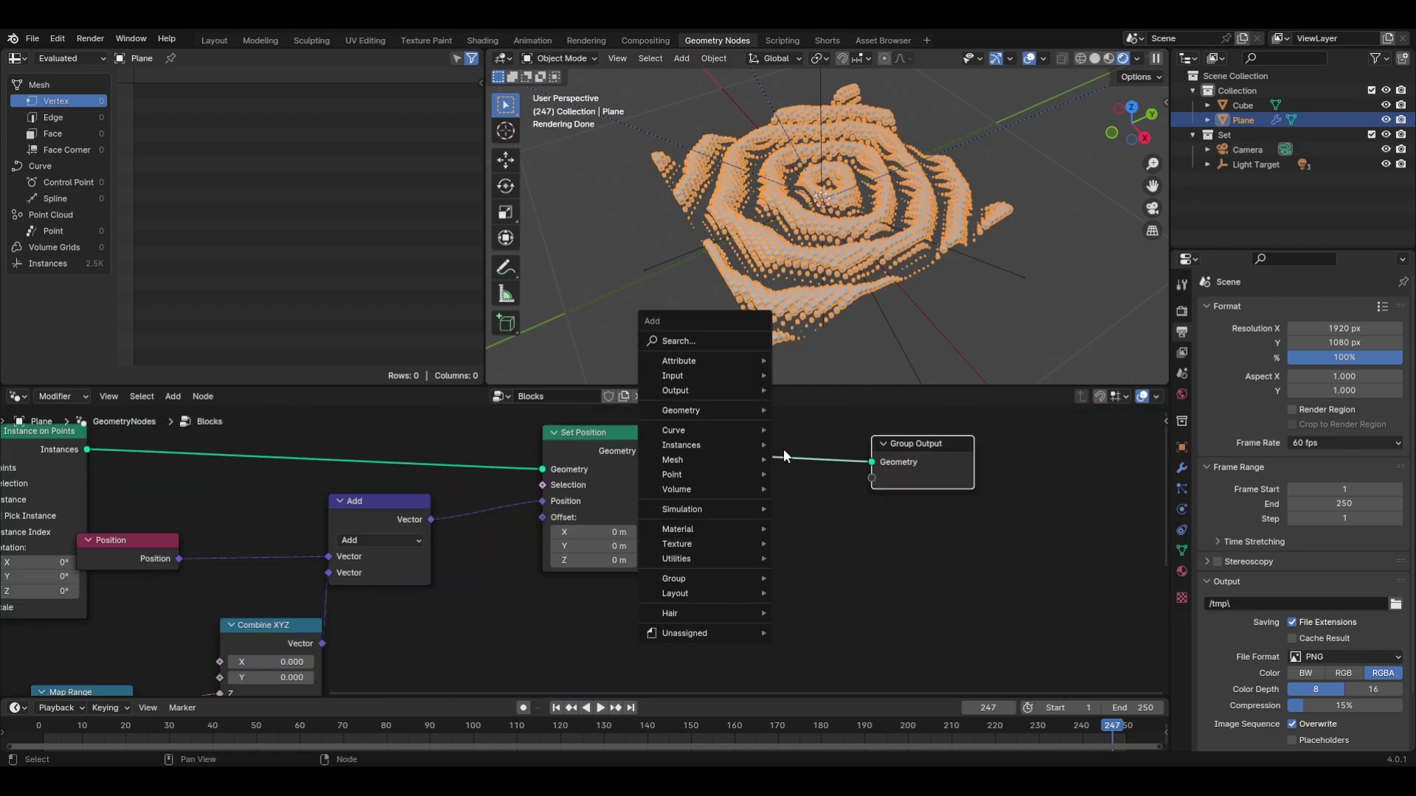
click(710, 339)
text(rea)
click(757, 362)
click(710, 433)
Insert a Store Named Attribute node after Realize Instances and name its attribute Col
middle_drag(939, 568, 757, 578)
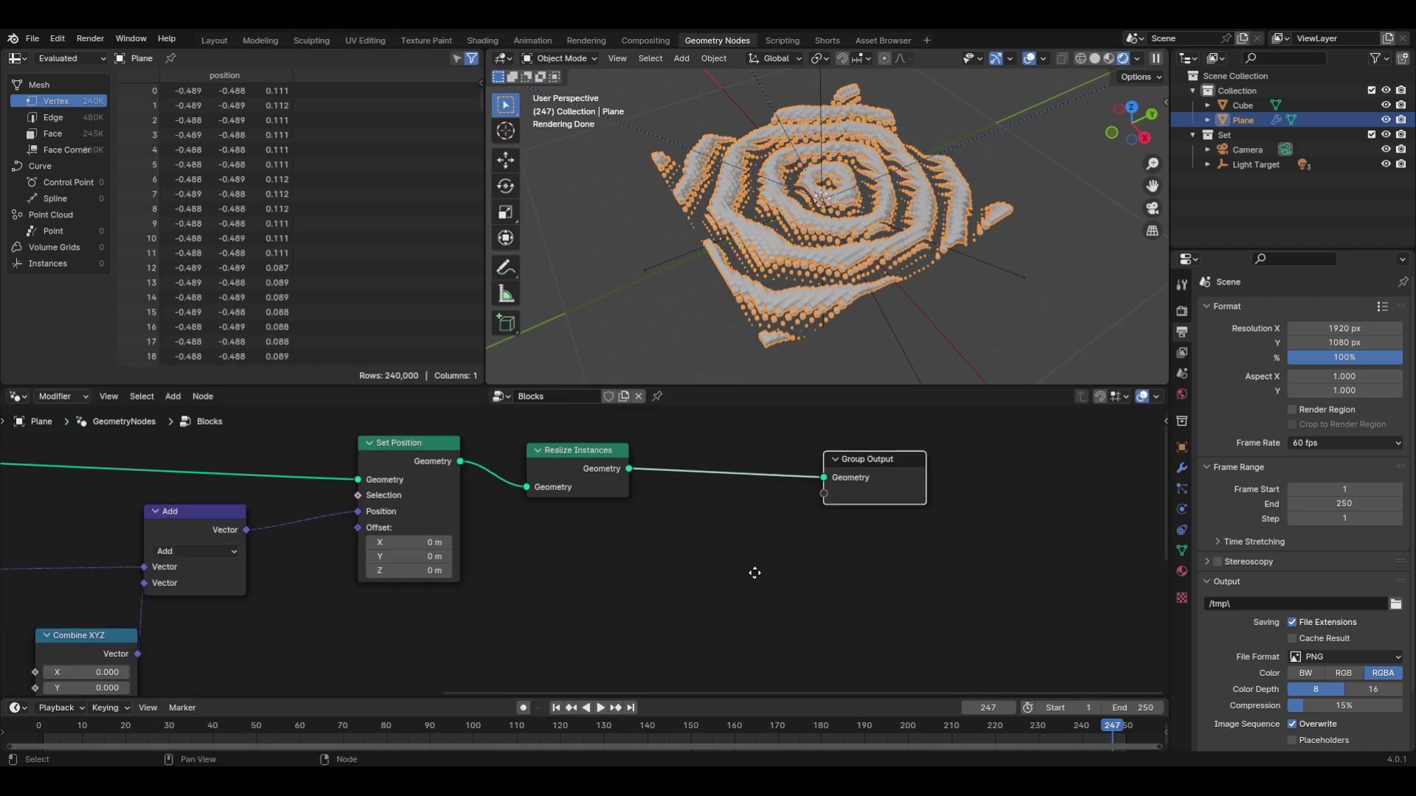
key(shift+a)
click(689, 452)
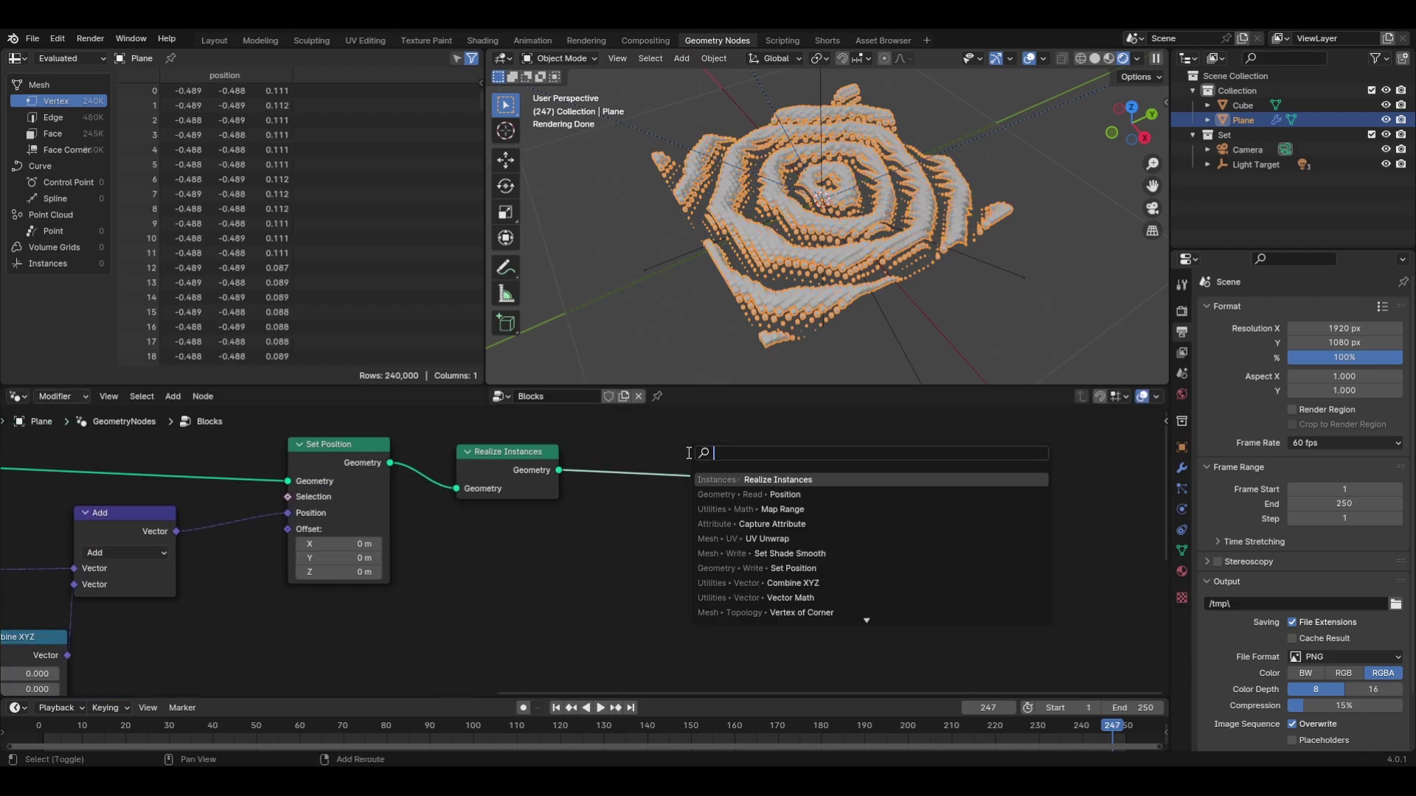
text(Stroe)
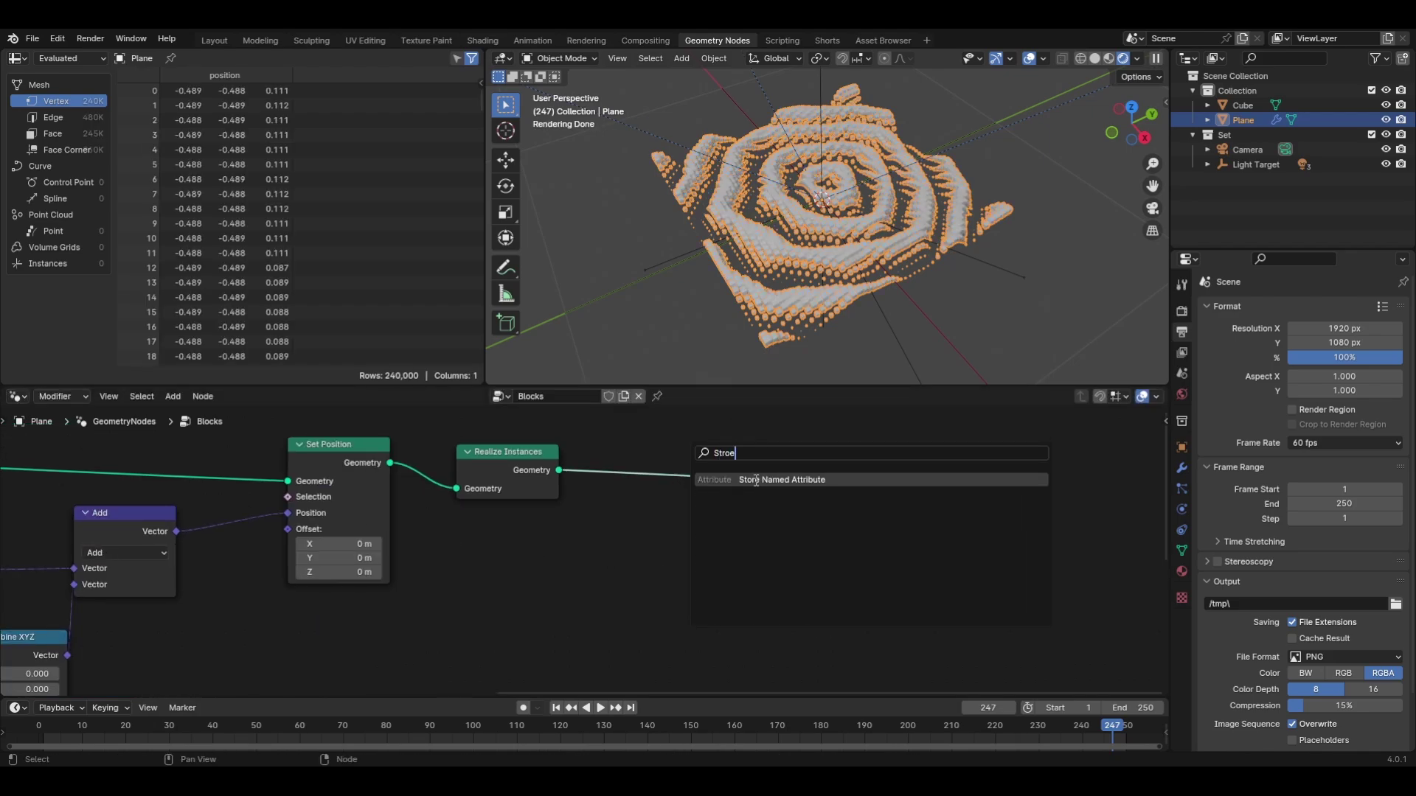
key(Return)
click(738, 599)
click(688, 568)
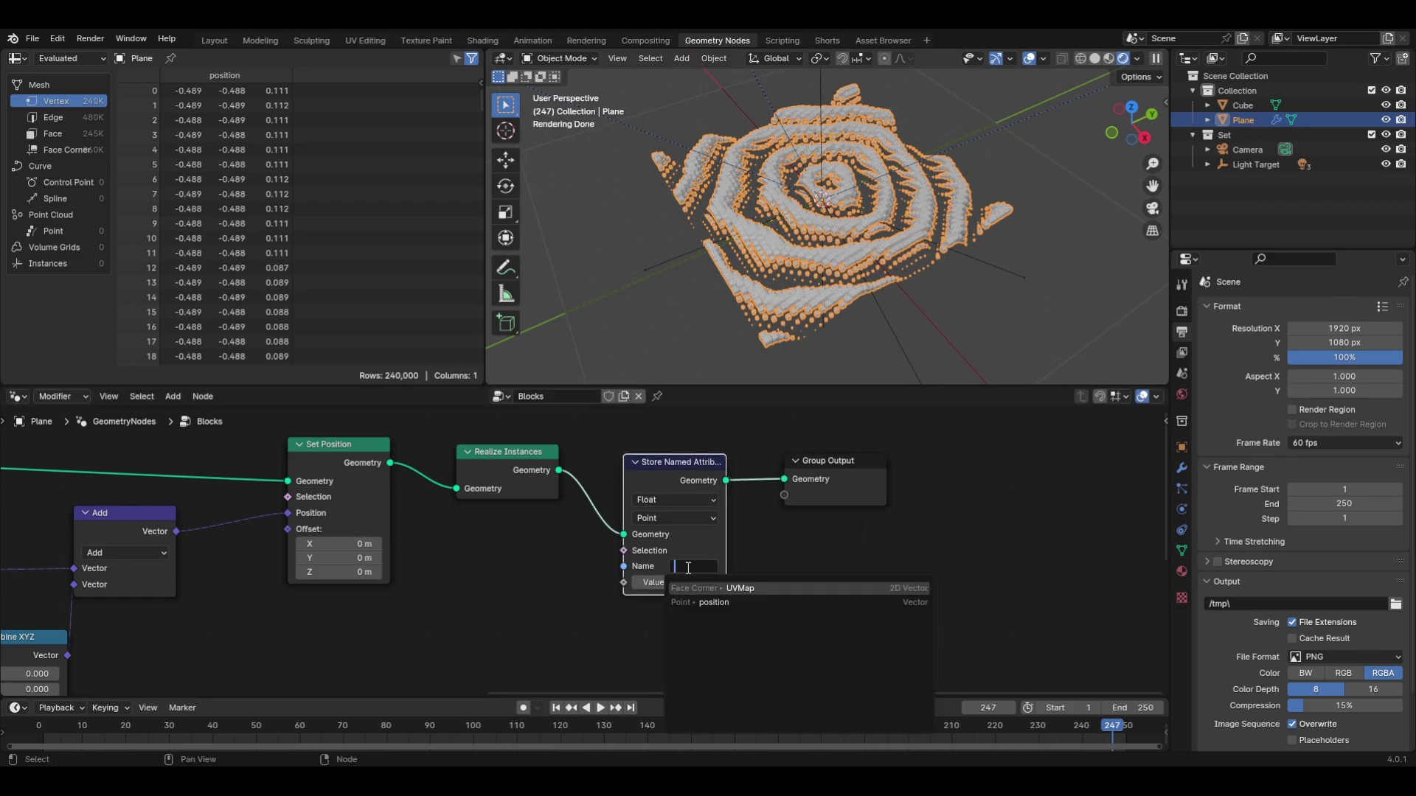
text(Col)
key(Return)
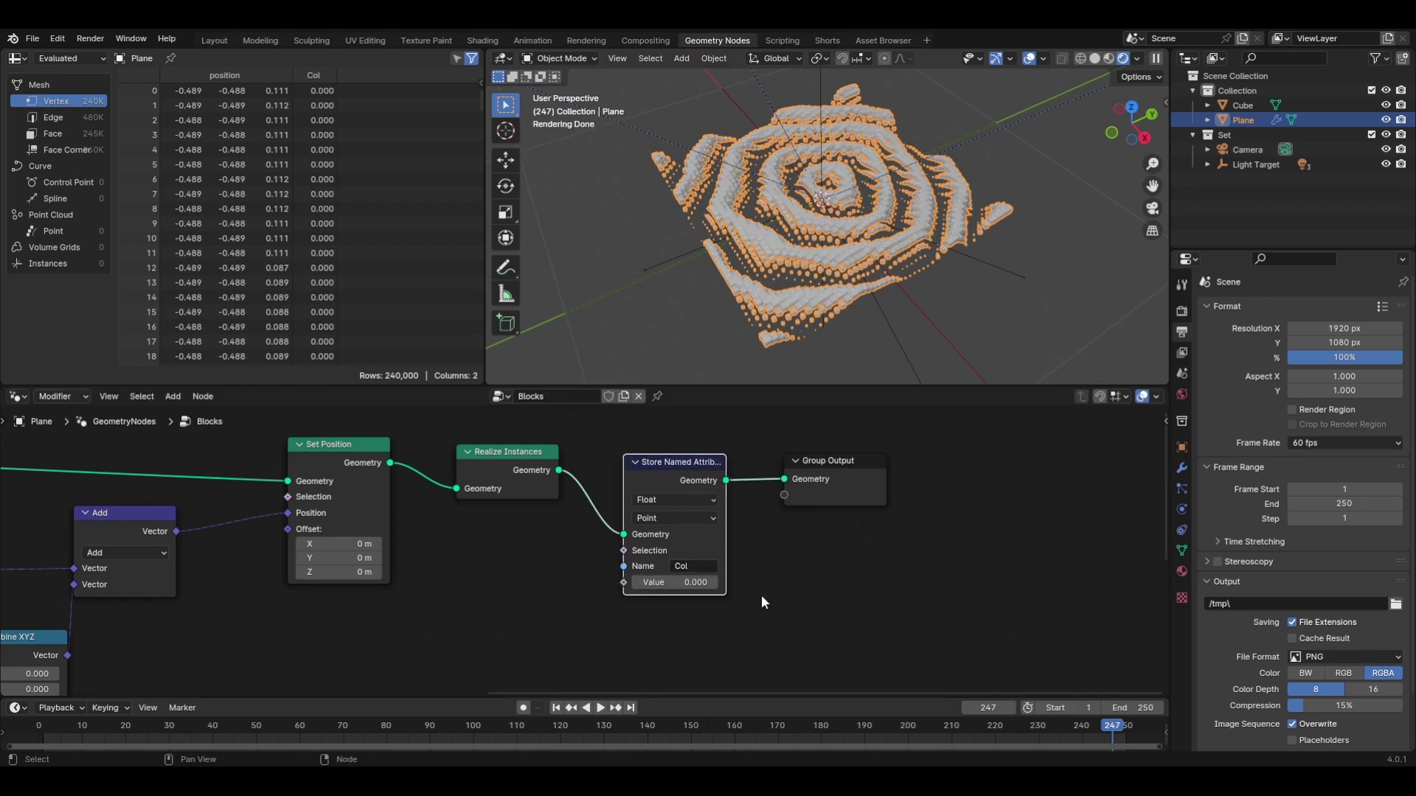
scroll(748, 621, down, 3)
middle_drag(497, 631, 866, 544)
middle_drag(660, 629, 607, 607)
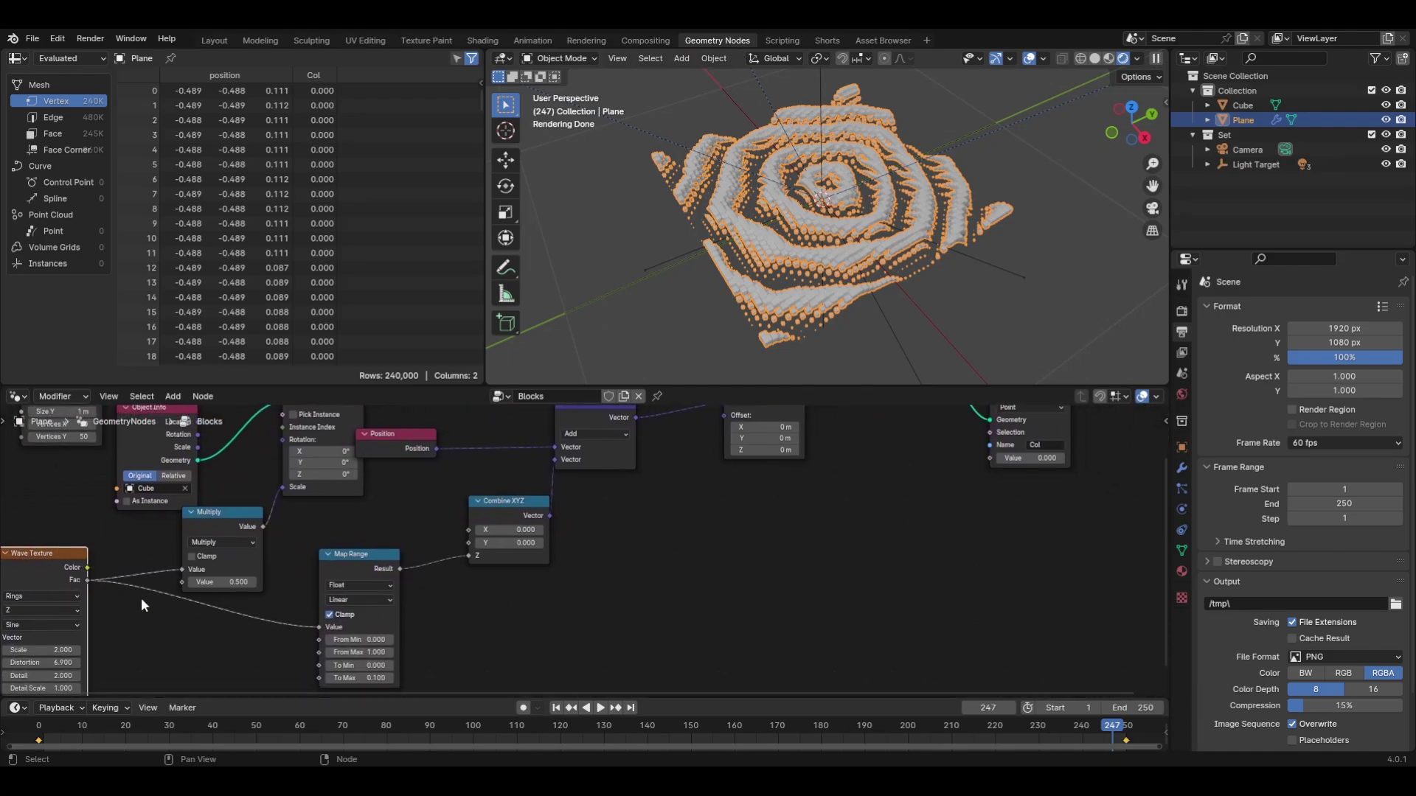
middle_drag(262, 531, 283, 535)
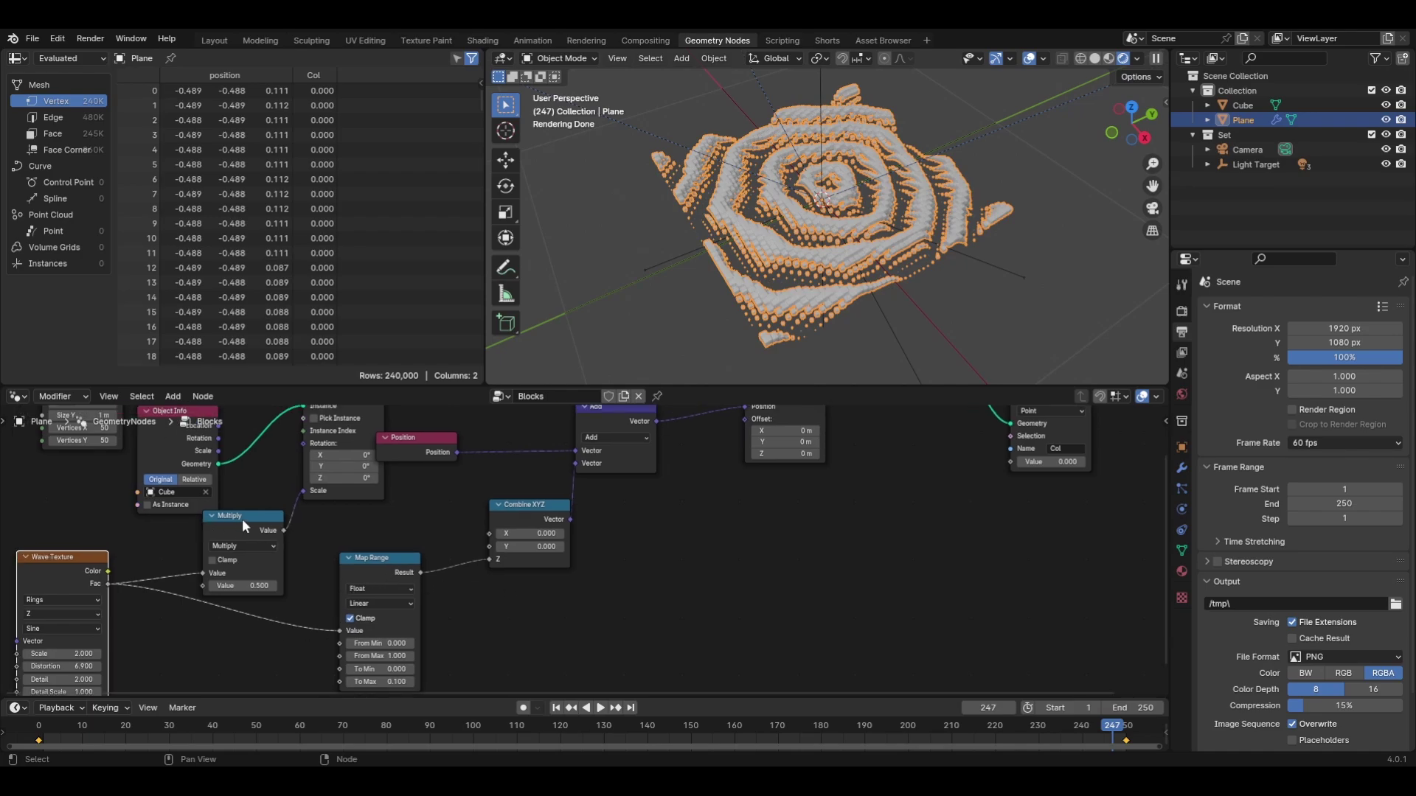
Feed the Multiply node's value into Store Named Attribute's Value, and add an Attribute node to the plane's material in the Shading workspace
mouse_move(280, 528)
mouse_down()
mouse_move(1003, 450)
mouse_move(1011, 462)
mouse_up()
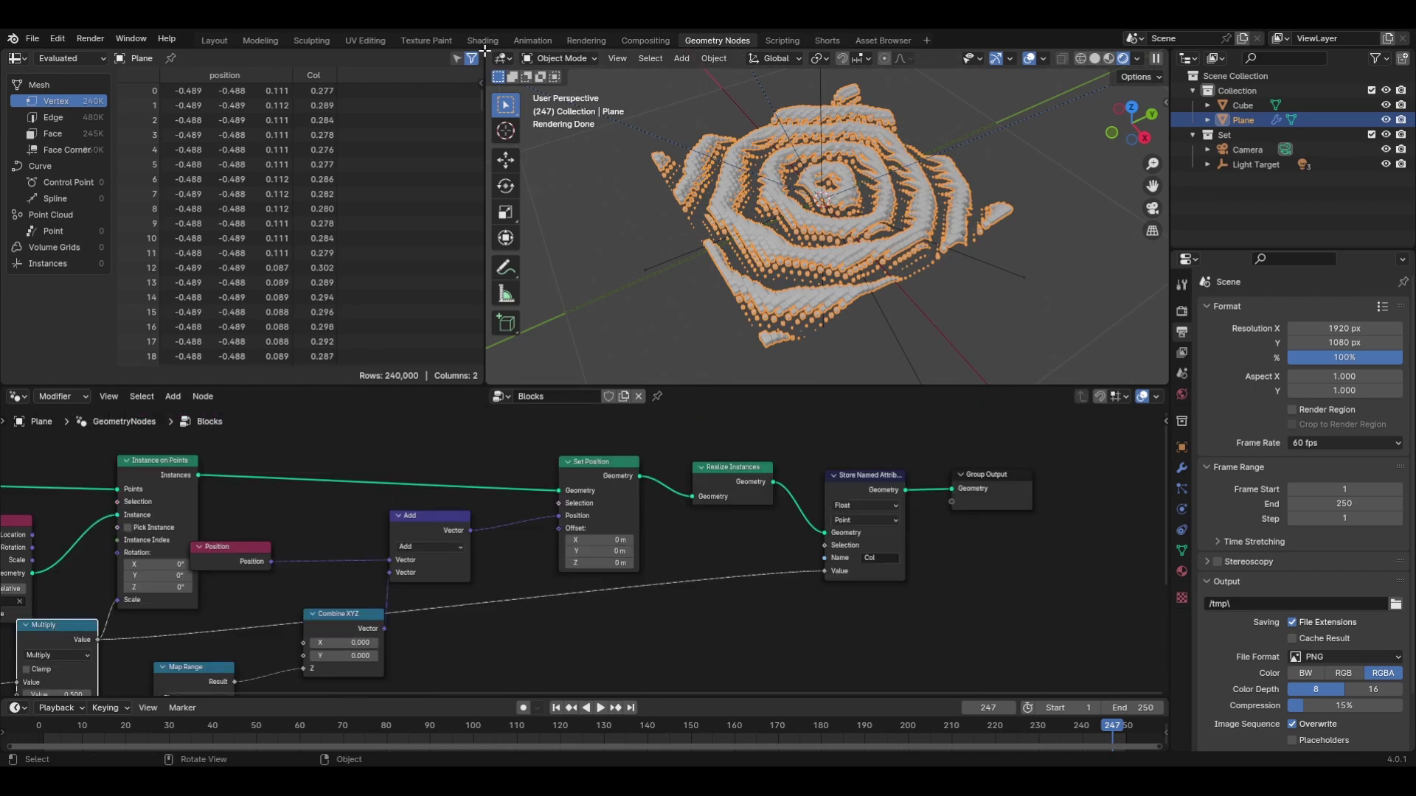
click(483, 40)
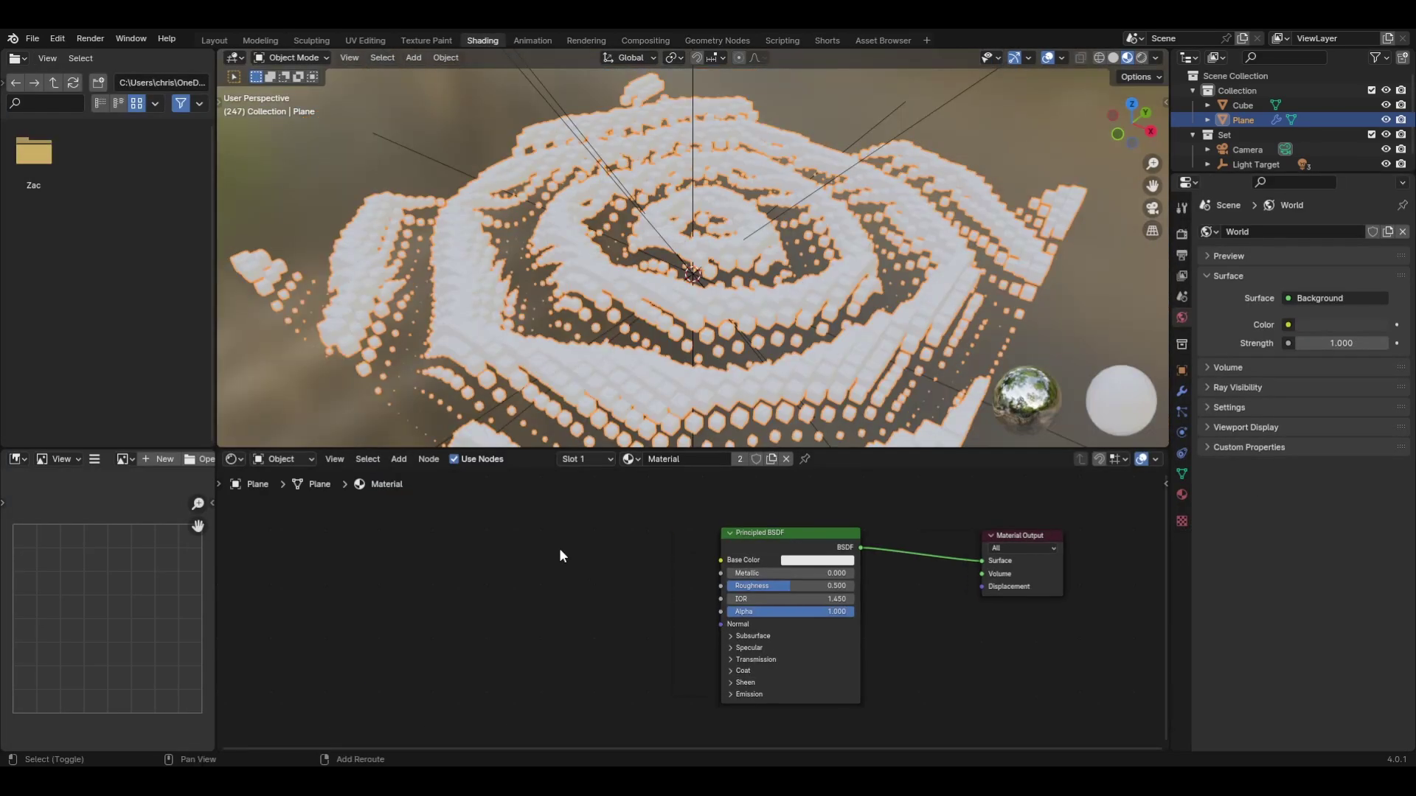
key(shift+a)
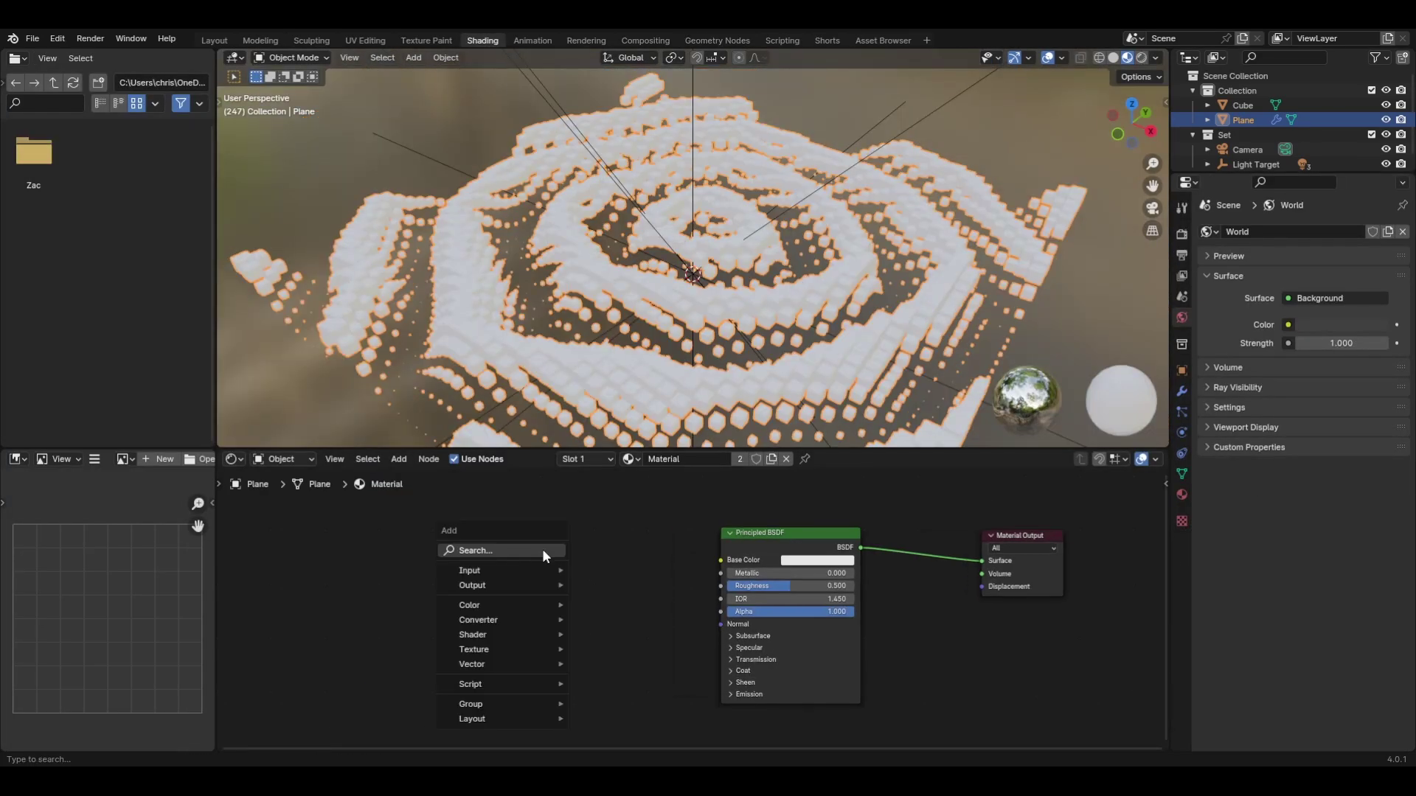
mouse_move(509, 570)
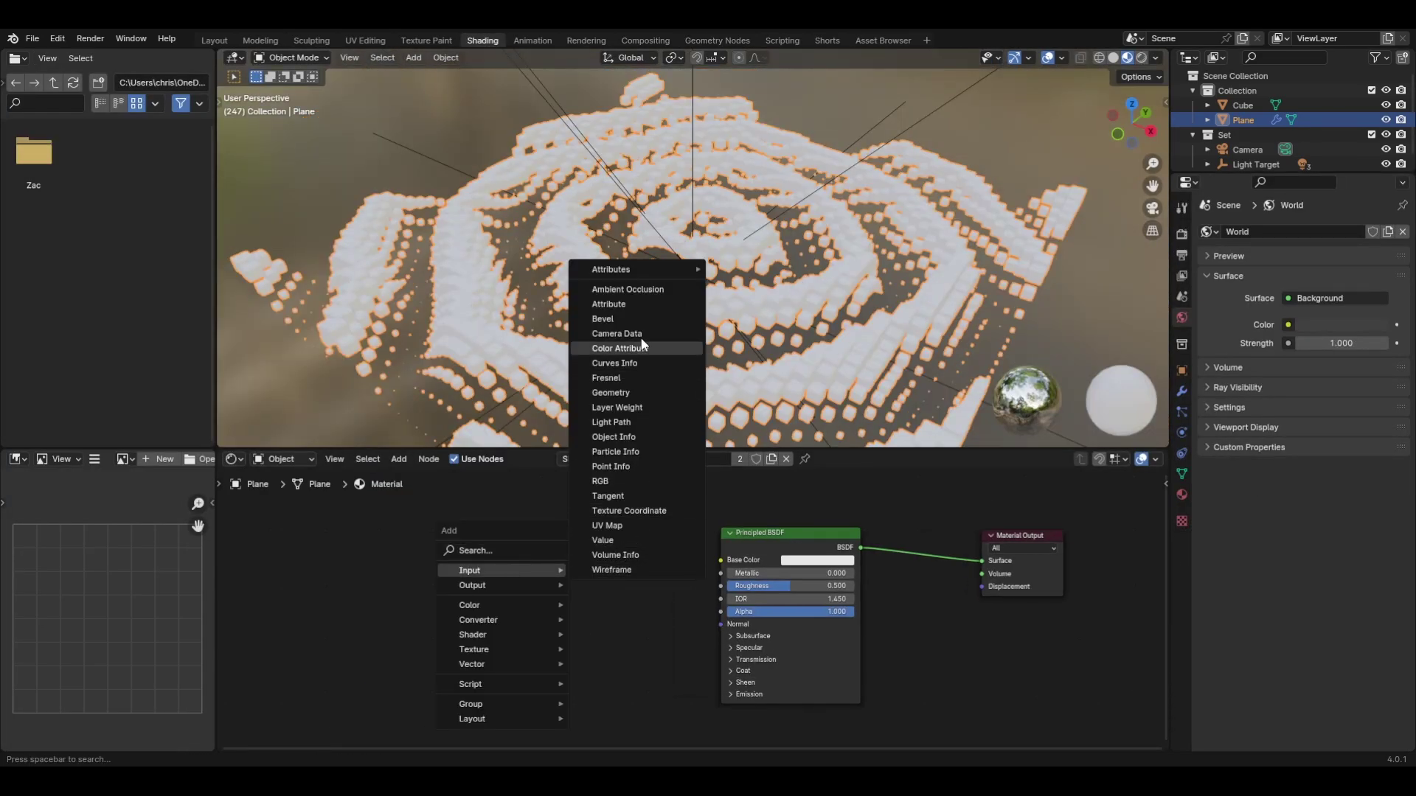
click(628, 303)
click(362, 534)
Connect the Attribute node's Fac through a new Color Ramp to the Principled BSDF's Base Color, and set the attribute name to Col
drag(449, 574, 547, 544)
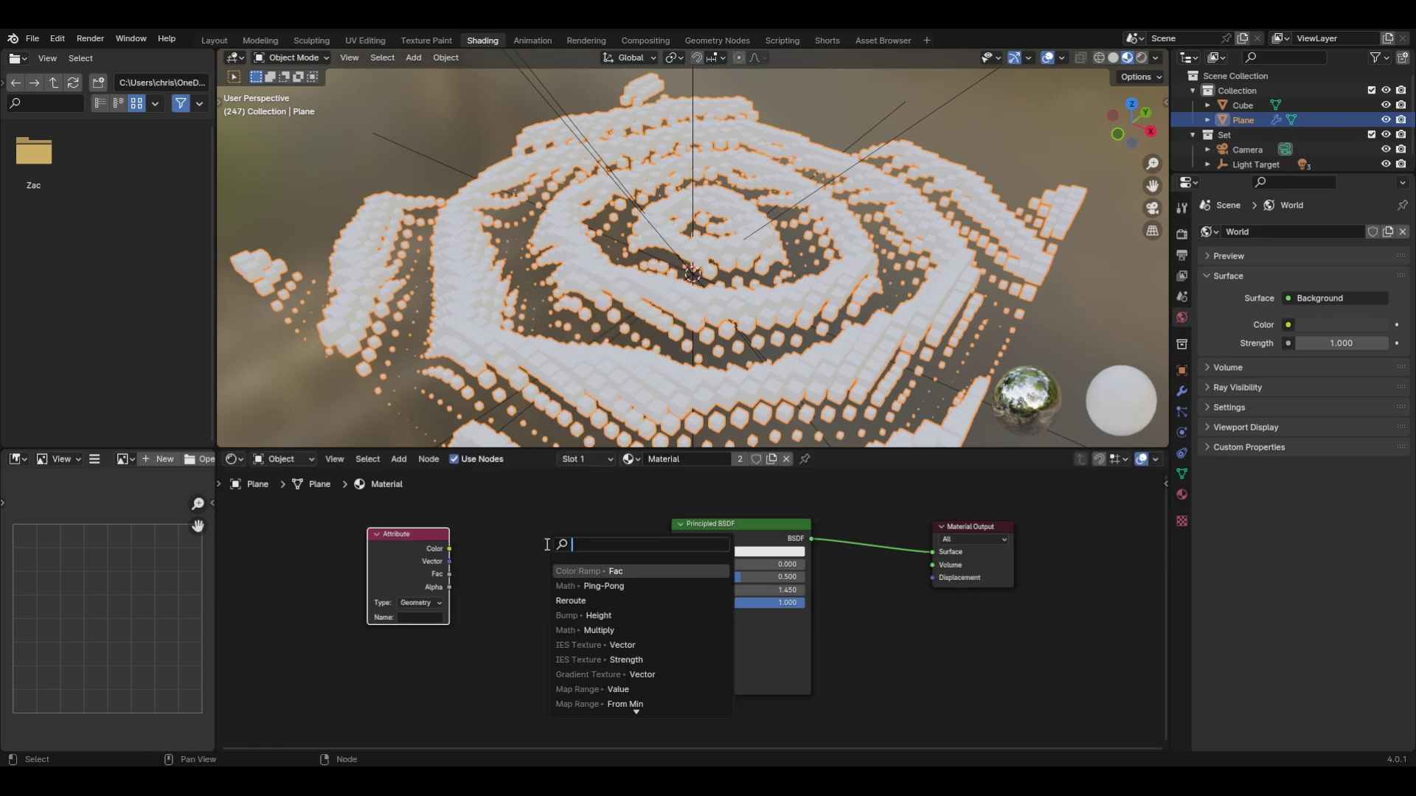
click(599, 571)
drag(627, 526, 671, 552)
click(414, 618)
text(Col)
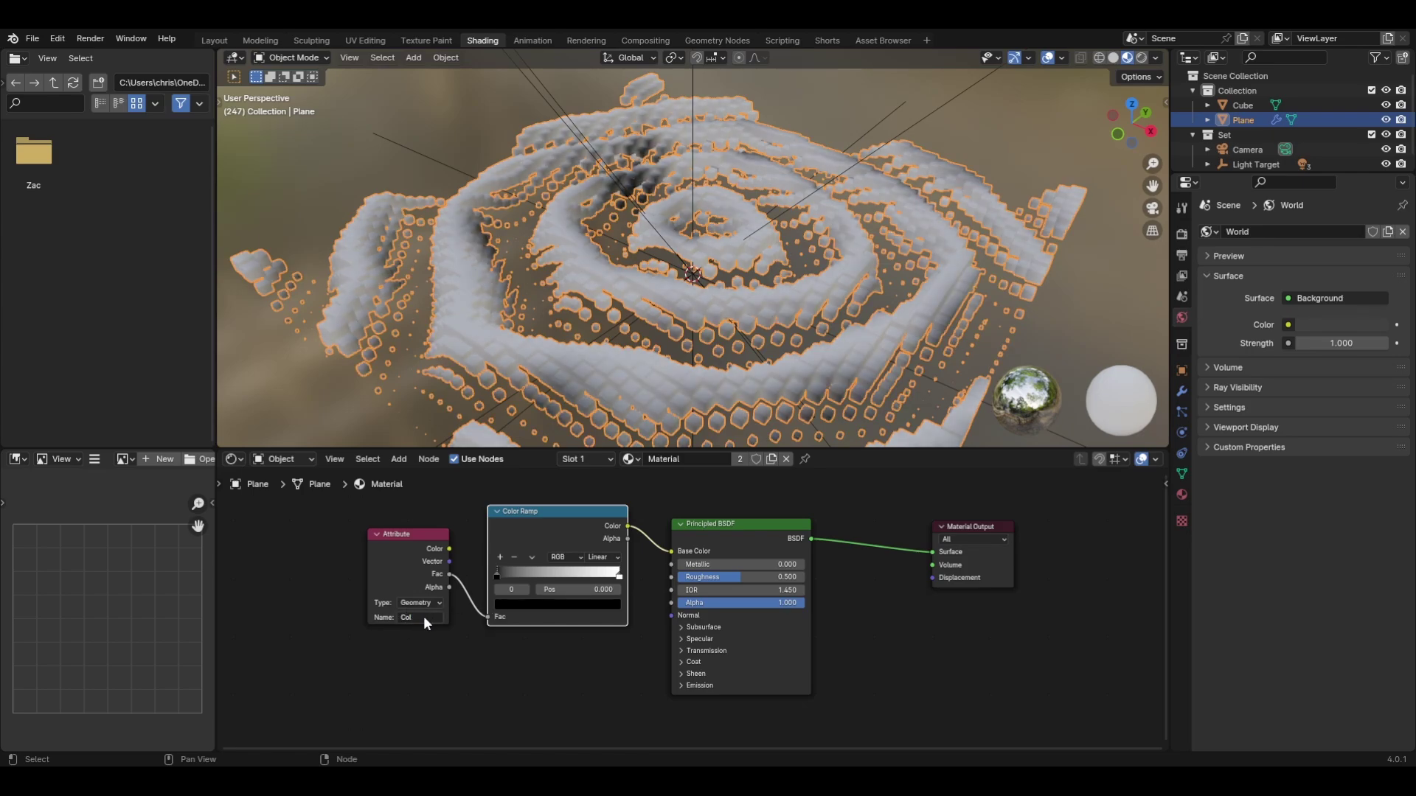
click(415, 619)
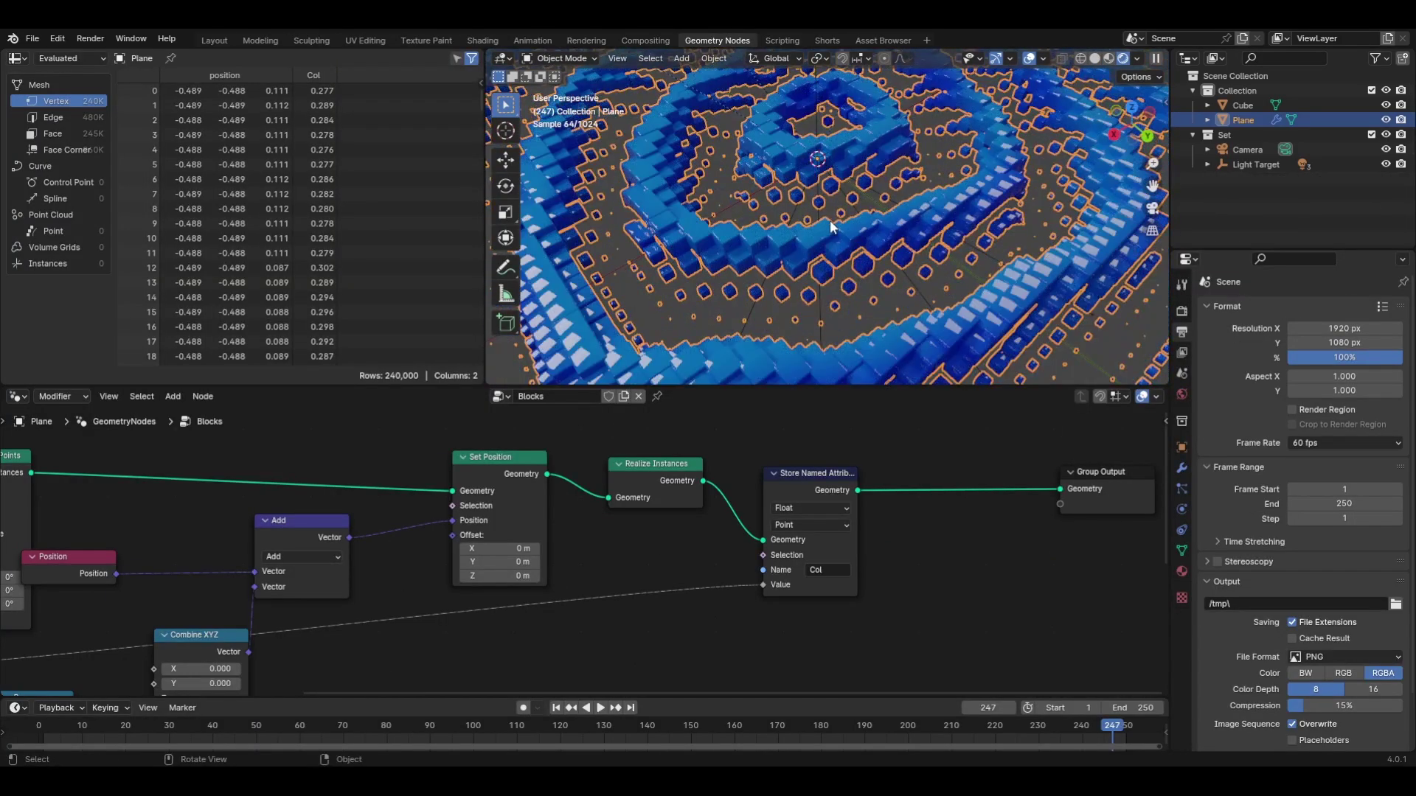
Inspect the blue-coloured cubes from several angles and play the wave animation in Material Preview shading
middle_drag(829, 220, 787, 202)
middle_drag(892, 221, 883, 196)
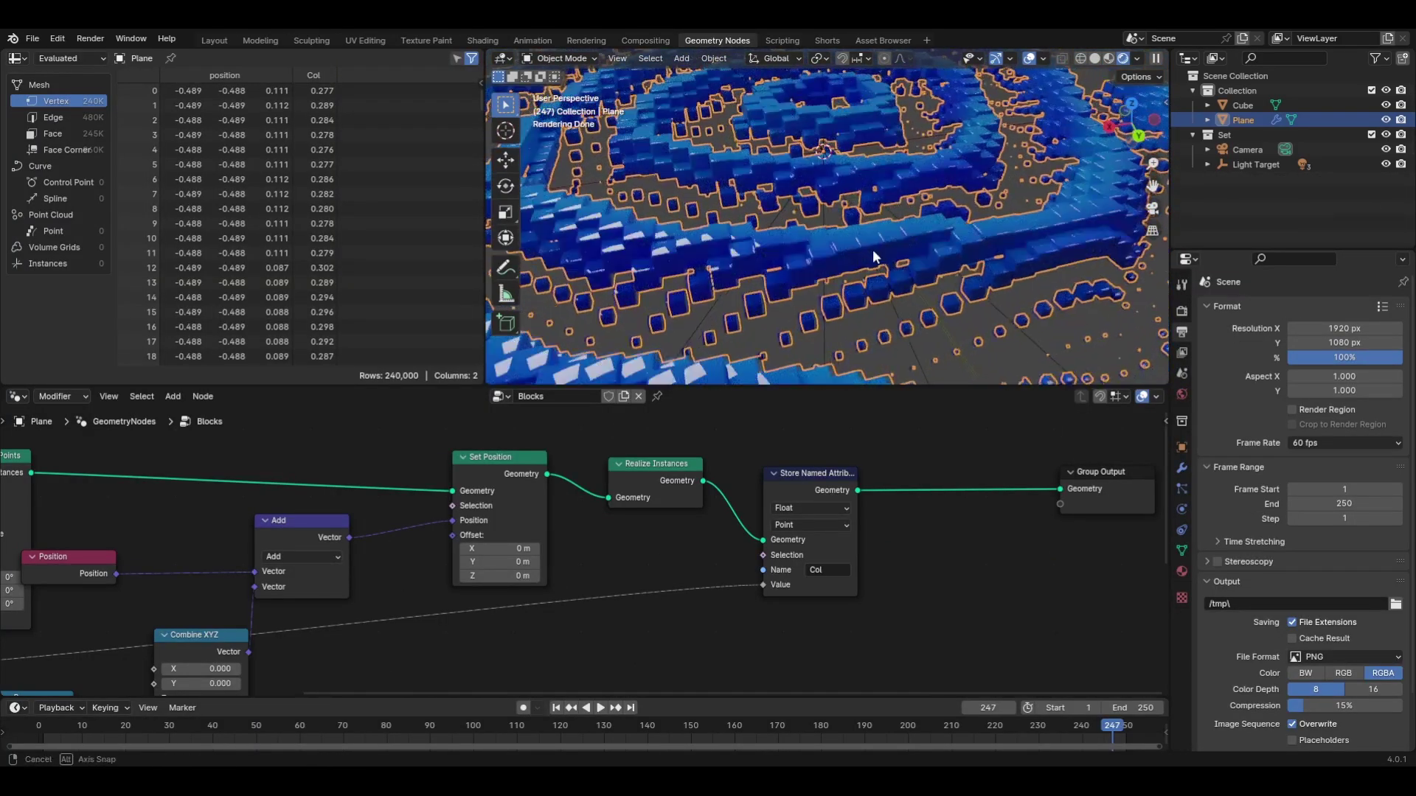
scroll(868, 251, up, 2)
middle_drag(866, 250, 794, 266)
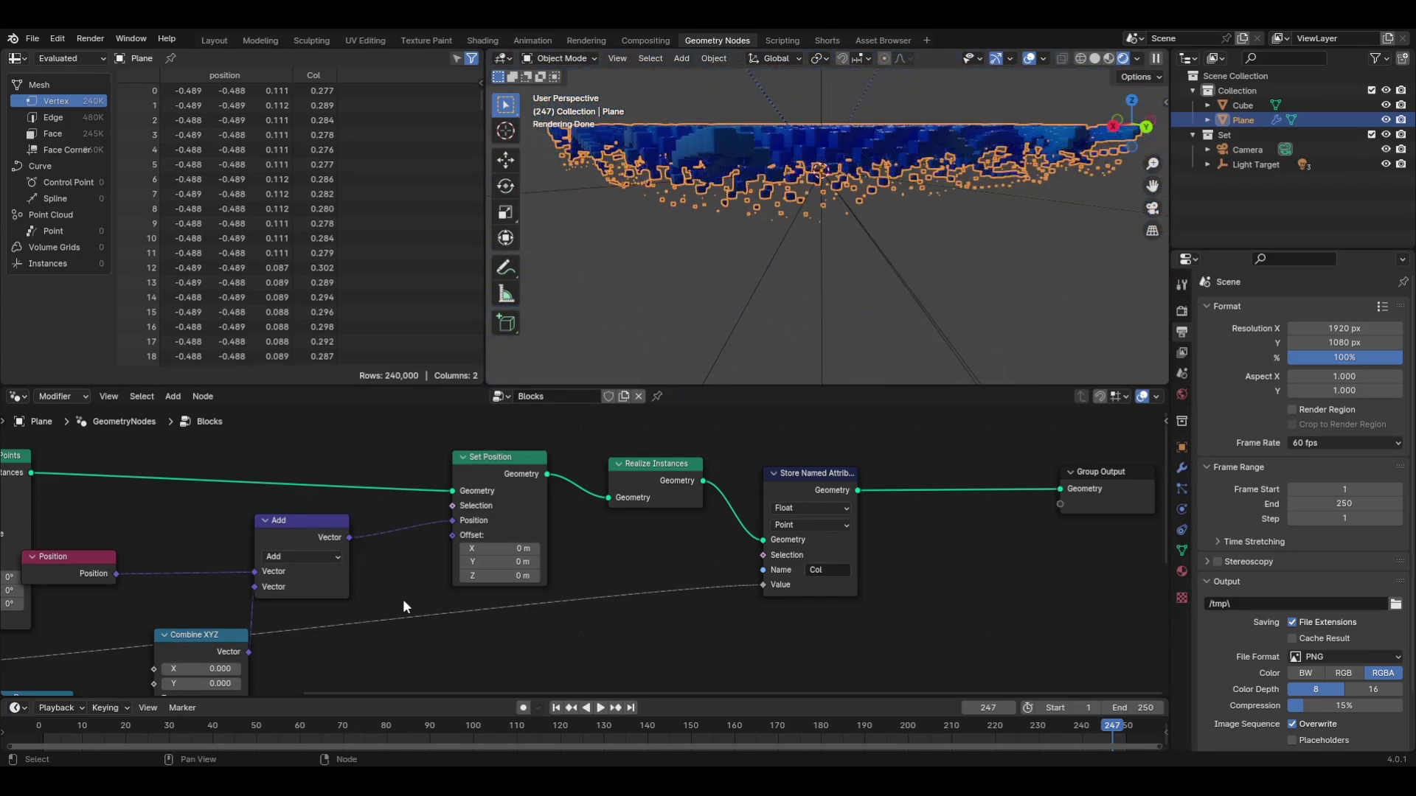
middle_drag(401, 599, 818, 503)
middle_drag(447, 534, 658, 449)
click(289, 515)
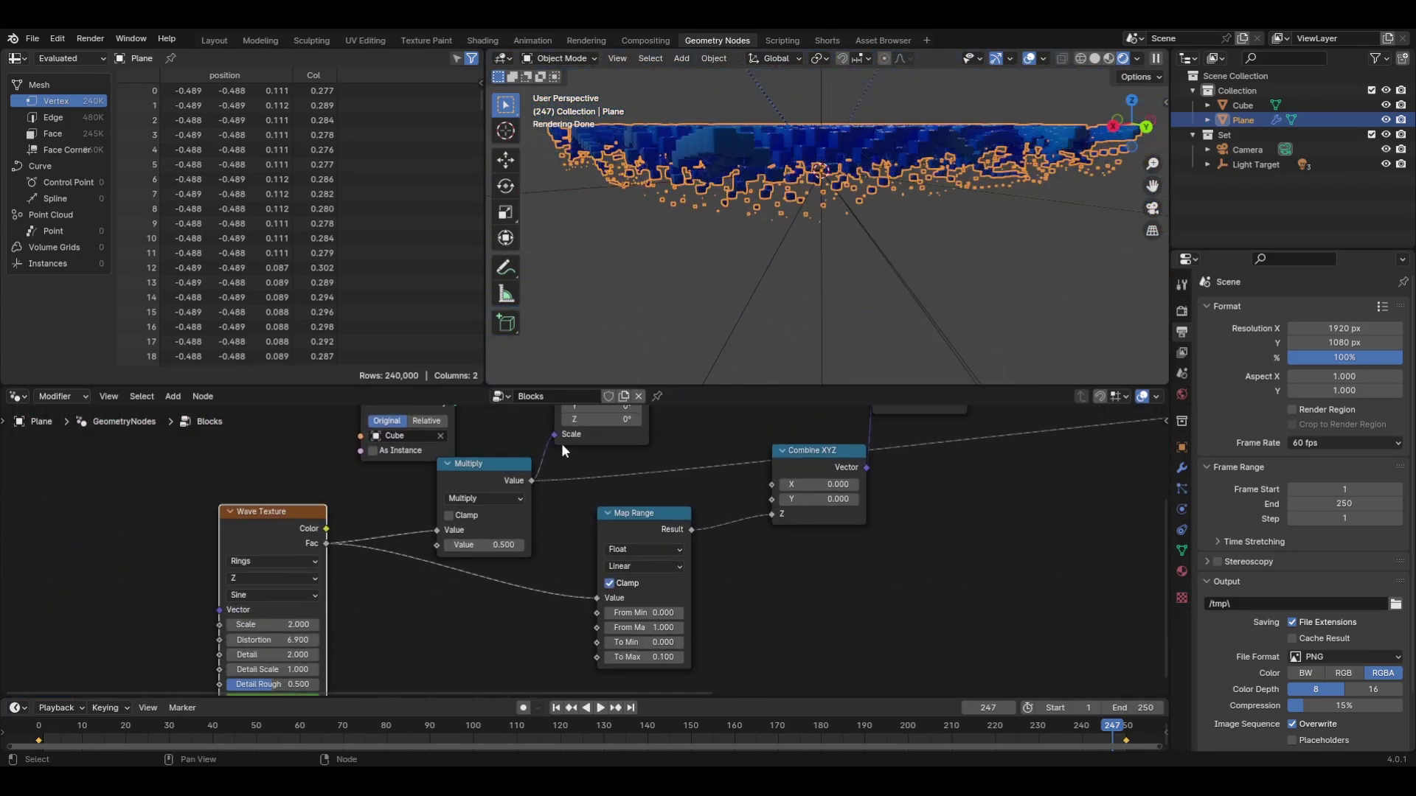
middle_drag(765, 174, 1058, 100)
click(1107, 58)
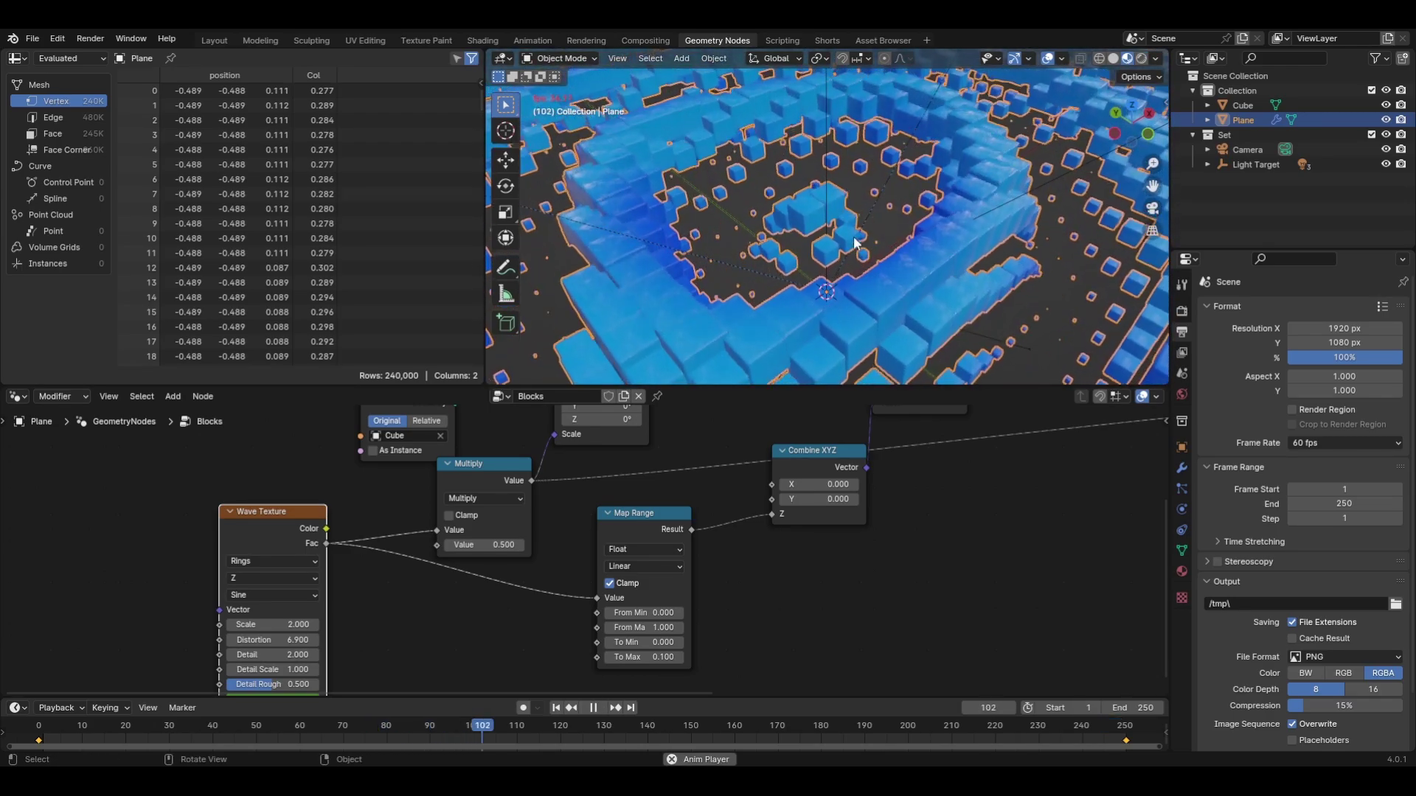
key(space)
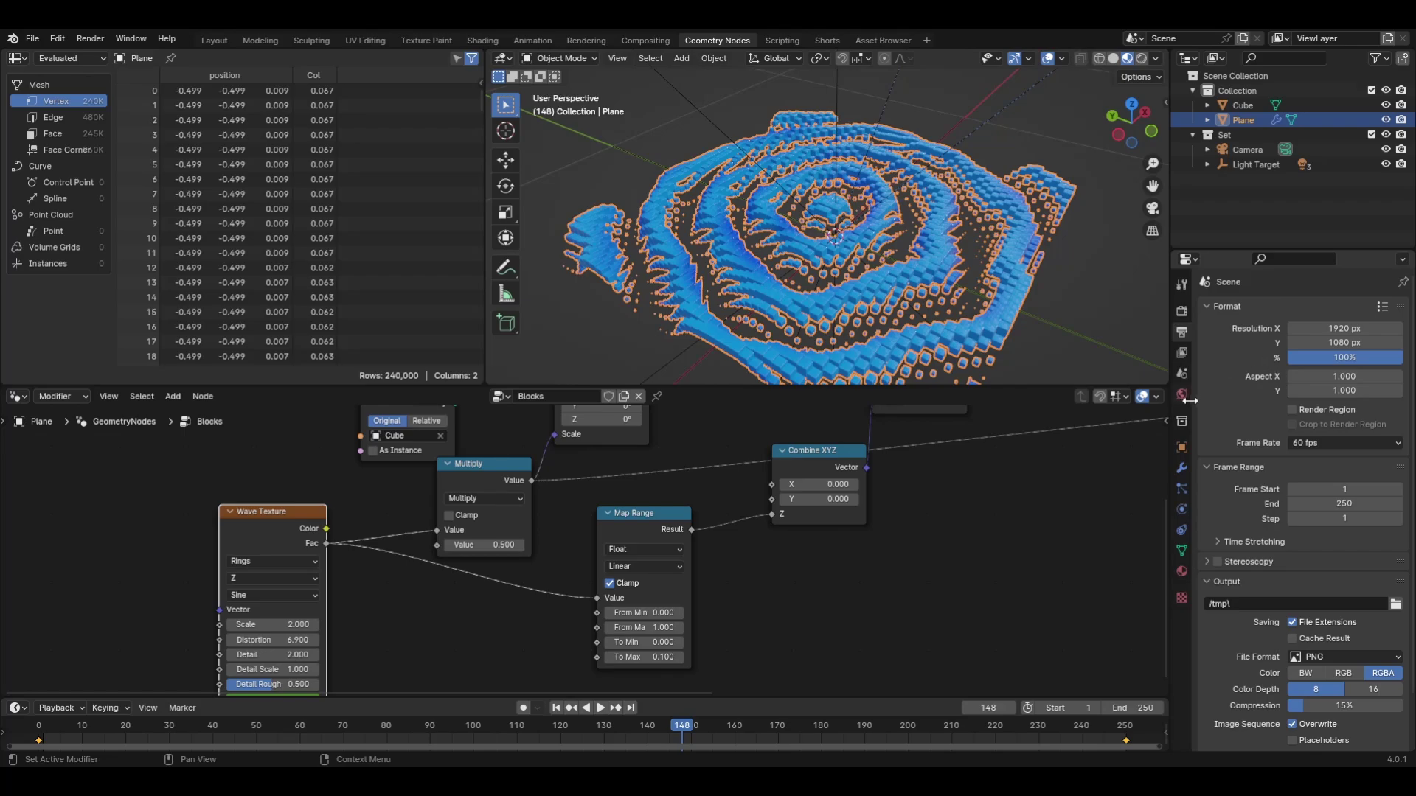
Set the world background strength to 0 and switch the viewport to rendered shading
click(1182, 395)
double_click(1343, 420)
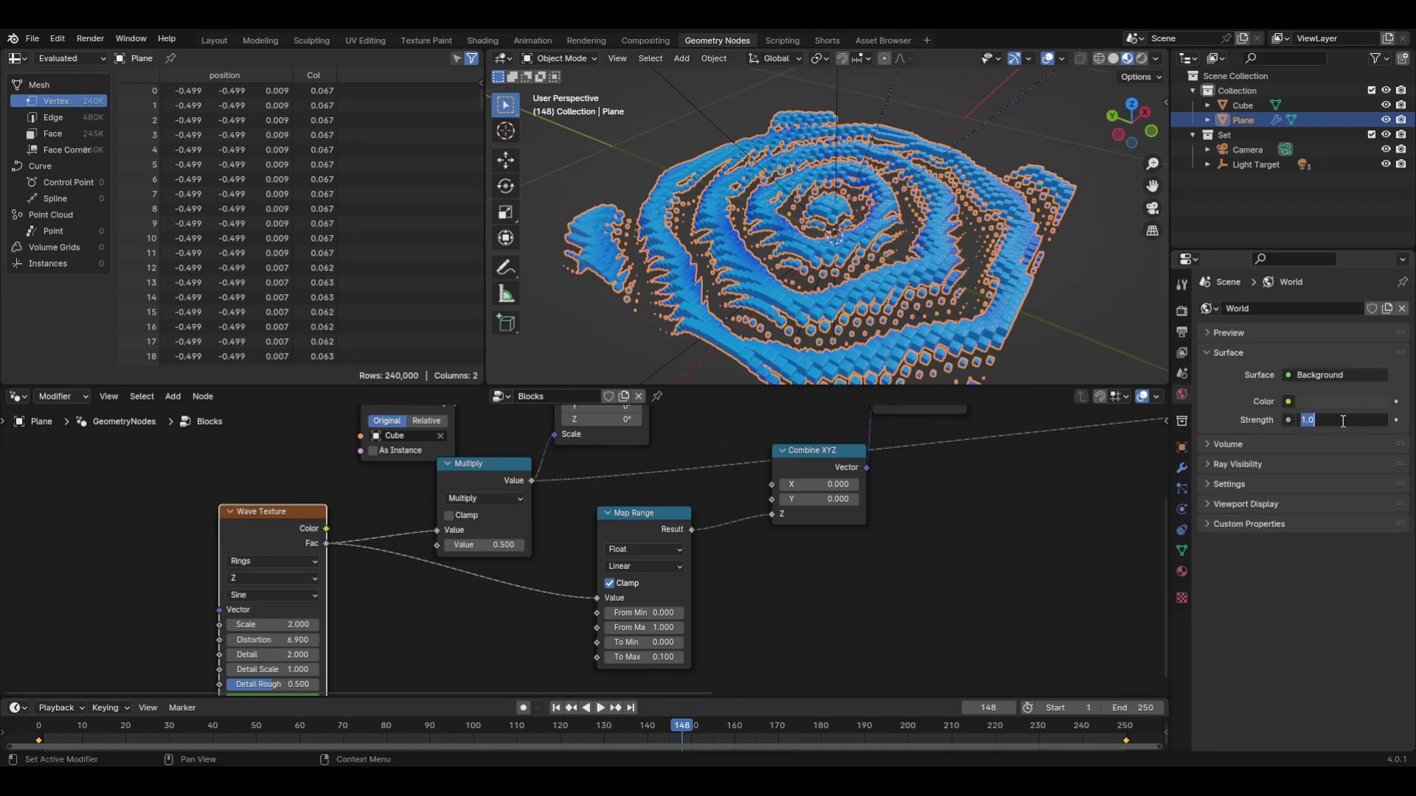
text(0.05)
key(Return)
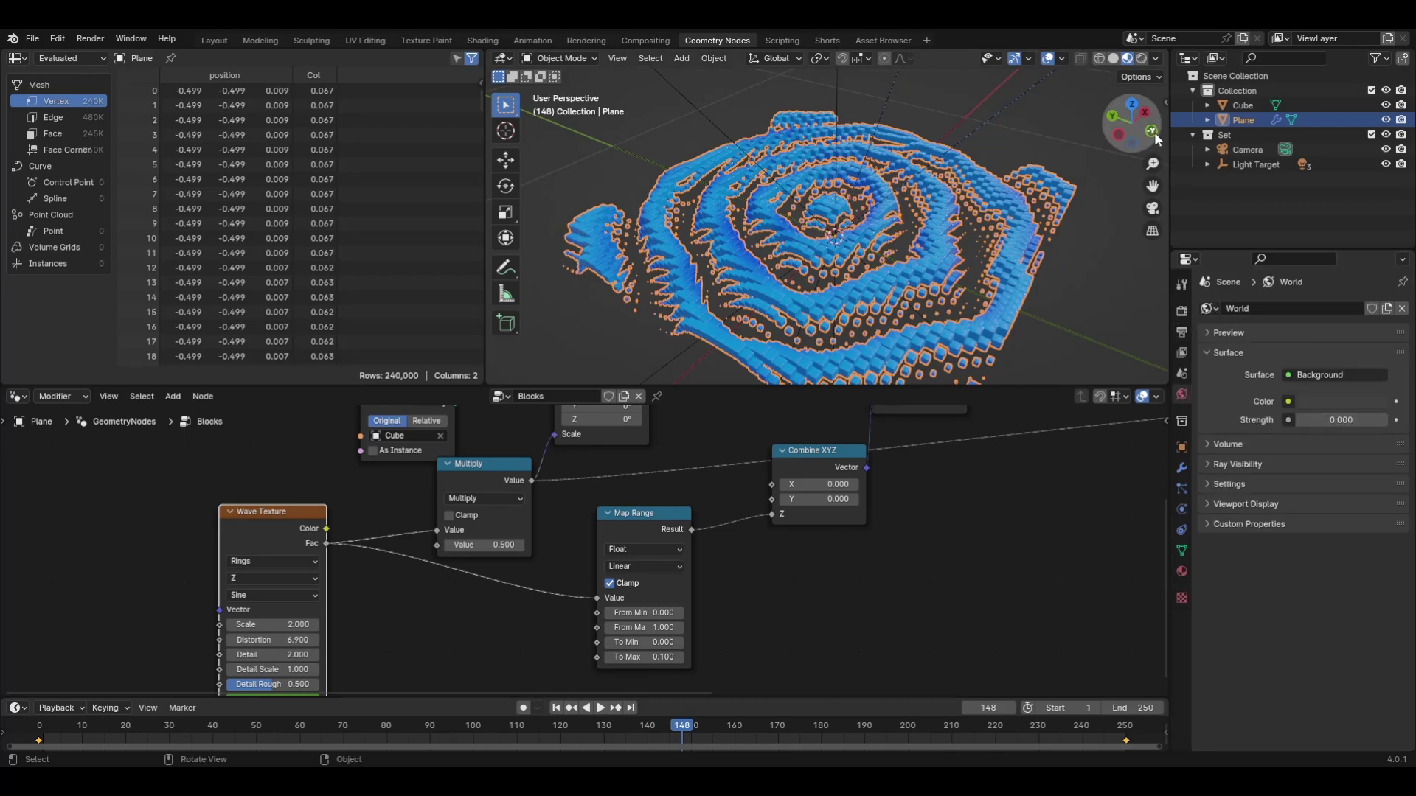
click(1141, 58)
middle_drag(772, 156, 739, 165)
scroll(738, 165, up, 6)
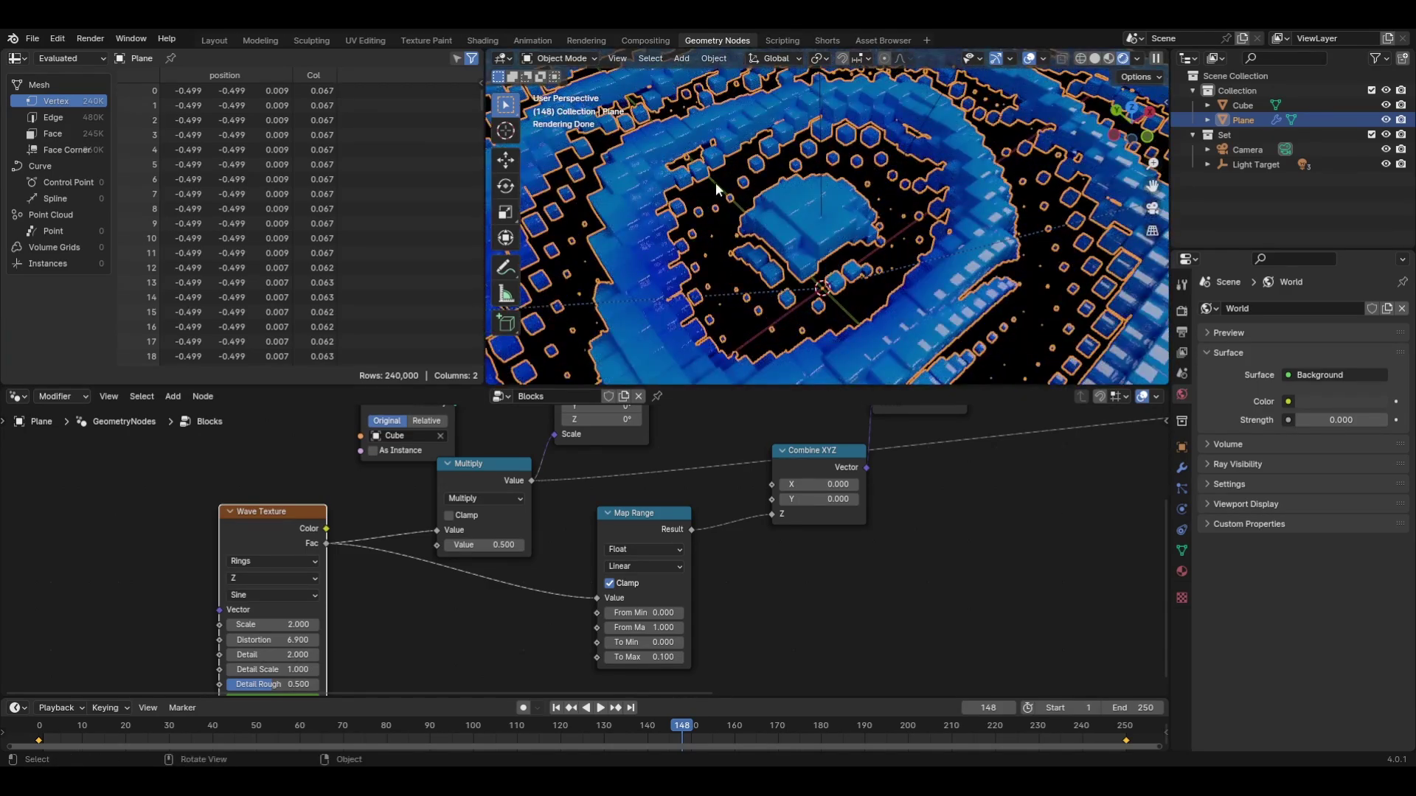
scroll(850, 220, down, 2)
middle_drag(848, 214, 876, 199)
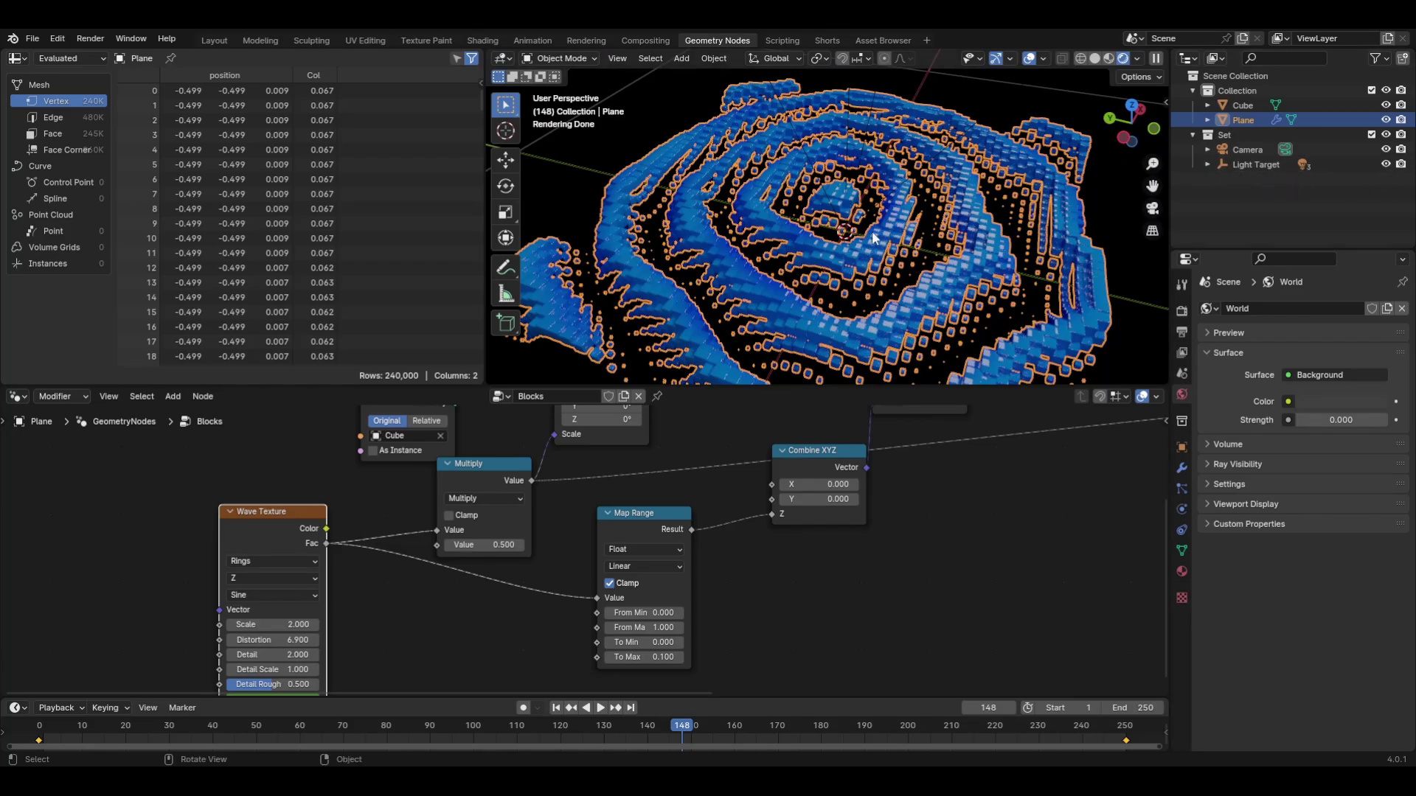
Add an area light beneath the cubes and rotate it 180° about the X axis
middle_drag(1022, 287, 867, 188)
key(shift+a)
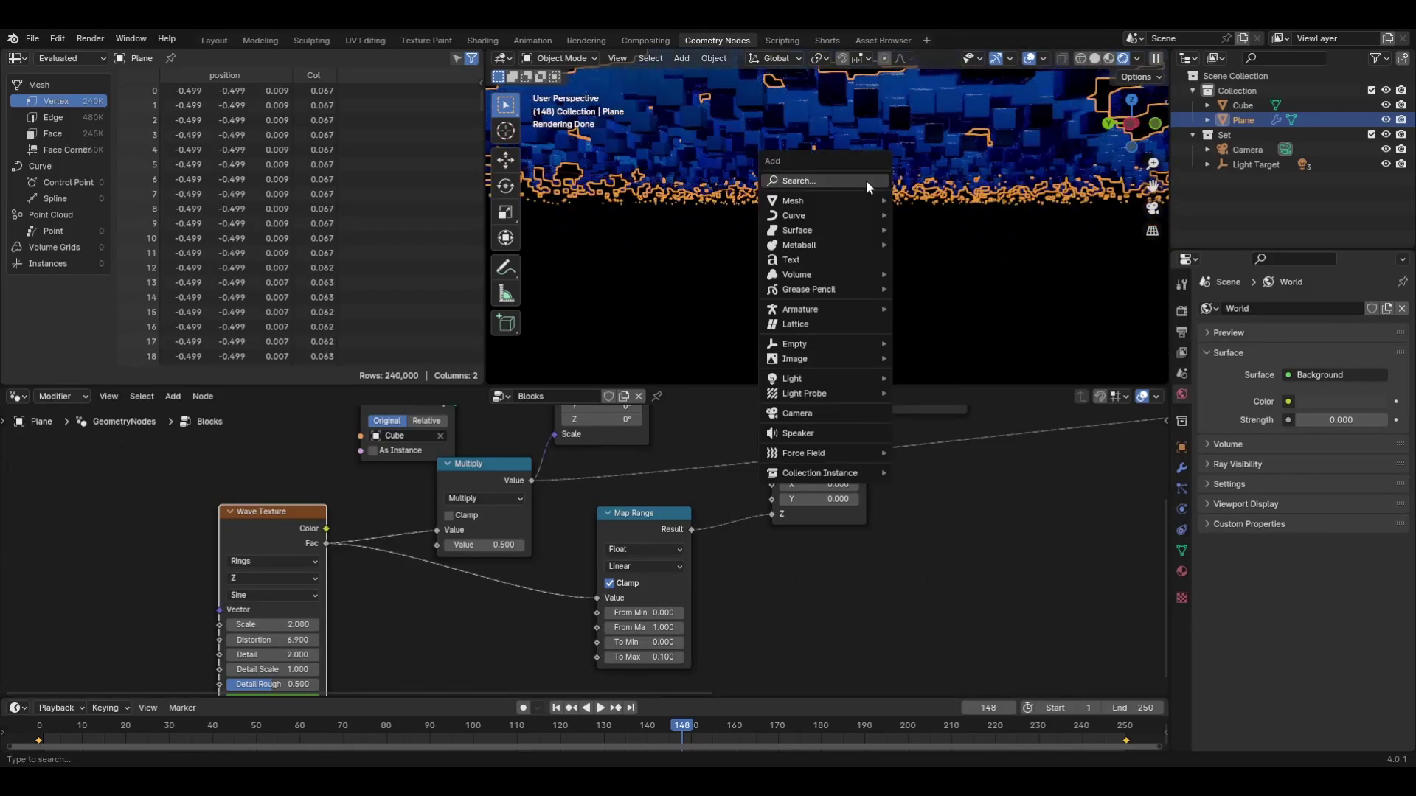
mouse_move(825, 378)
click(940, 399)
middle_drag(931, 310, 929, 263)
text(rx180)
key(Return)
scroll(930, 258, up, 4)
mouse_move(830, 94)
middle_down()
mouse_move(811, 184)
mouse_move(793, 184)
mouse_move(781, 232)
middle_up()
Add a cube-shaped Empty at the world origin with a radius of 0.21 m in the Layout workspace
click(219, 43)
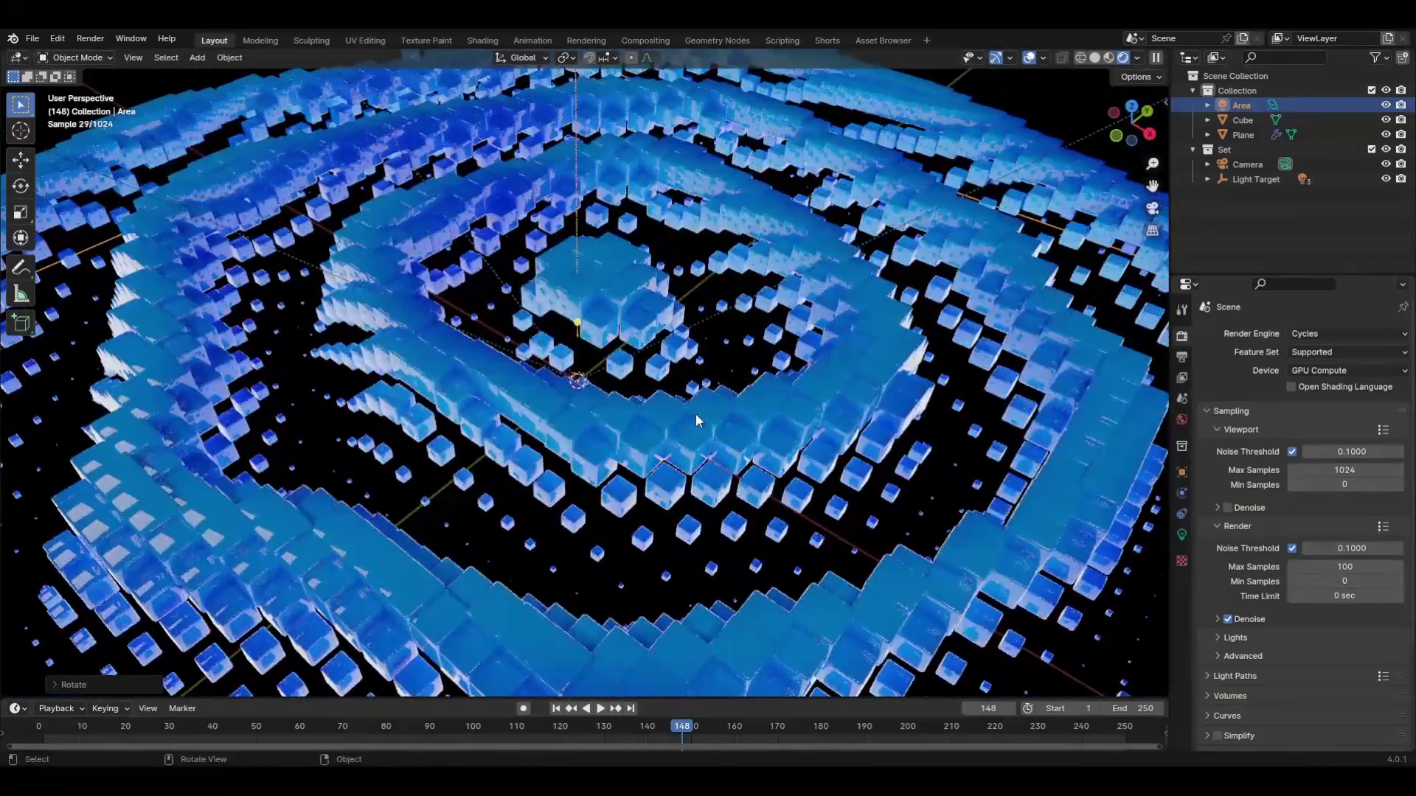
middle_drag(696, 414, 677, 404)
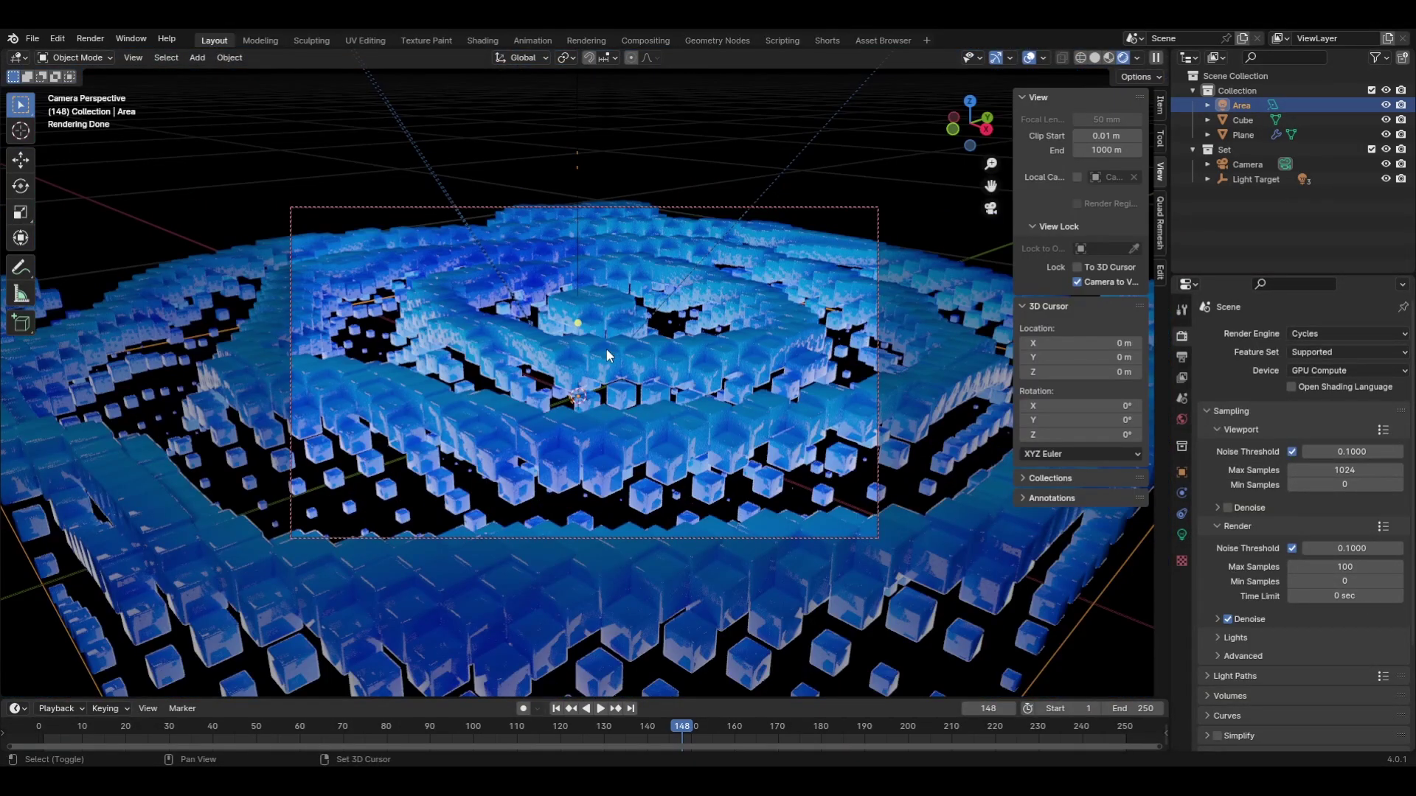
key(shift+a)
mouse_move(604, 313)
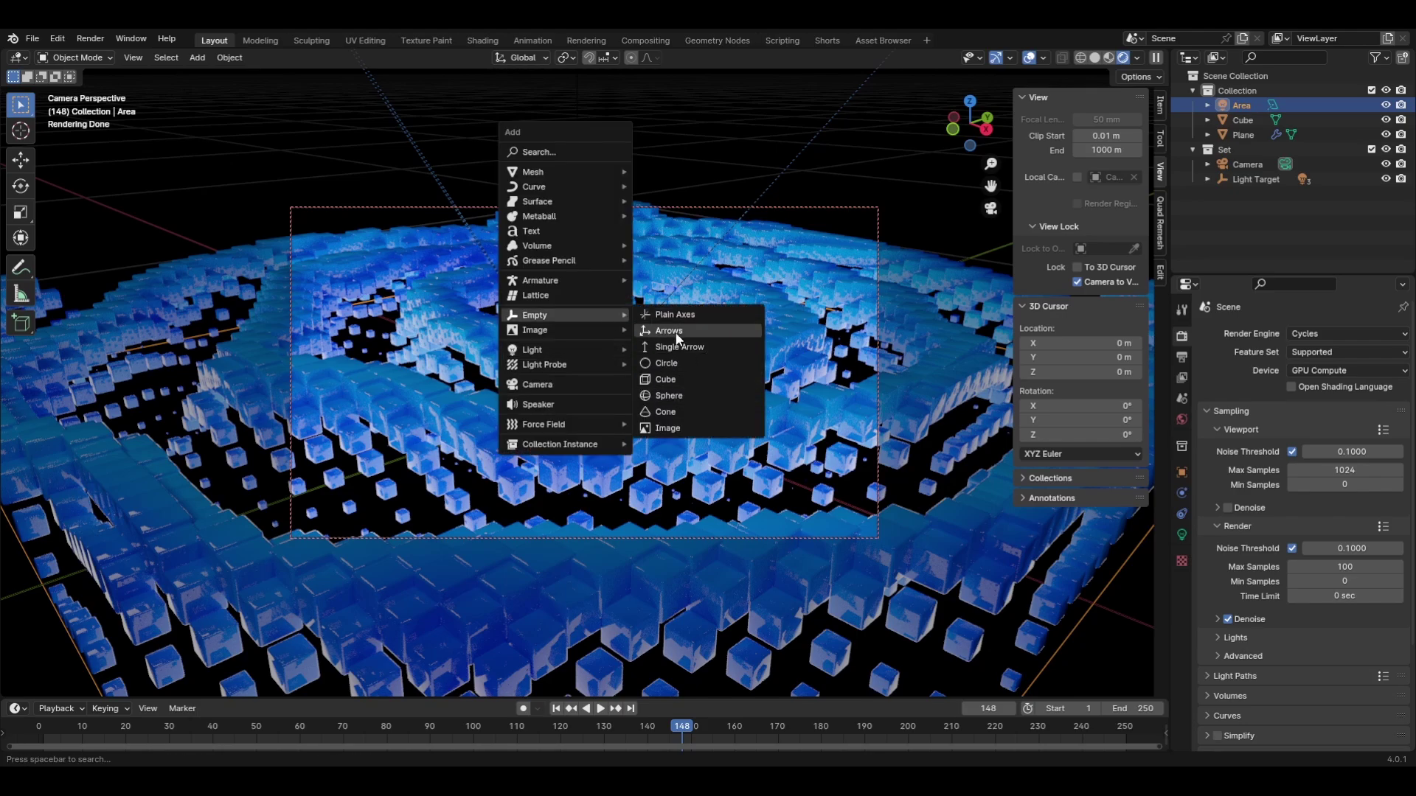
click(671, 378)
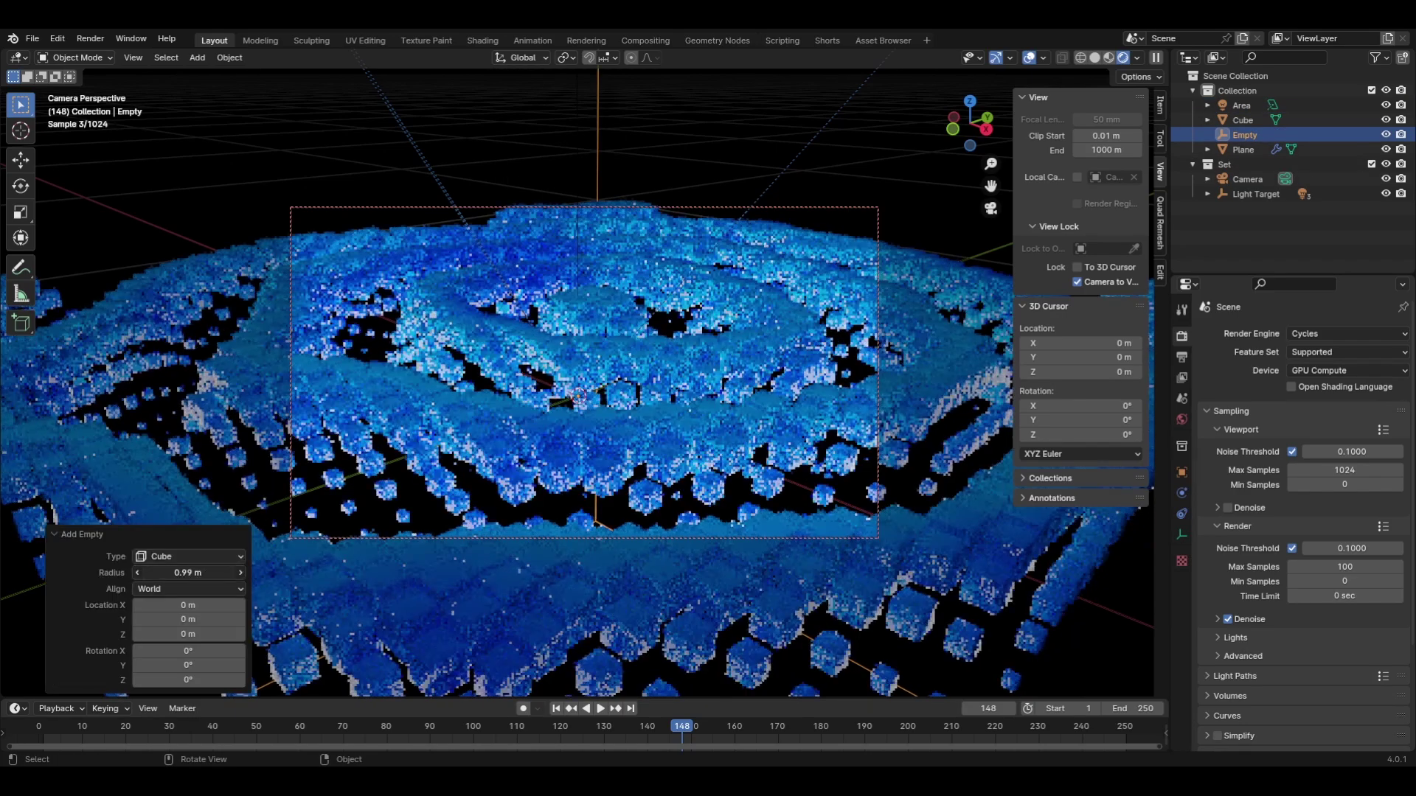
drag(188, 572, 130, 572)
Enable depth of field on the camera and pick the Empty as its focus object
click(875, 211)
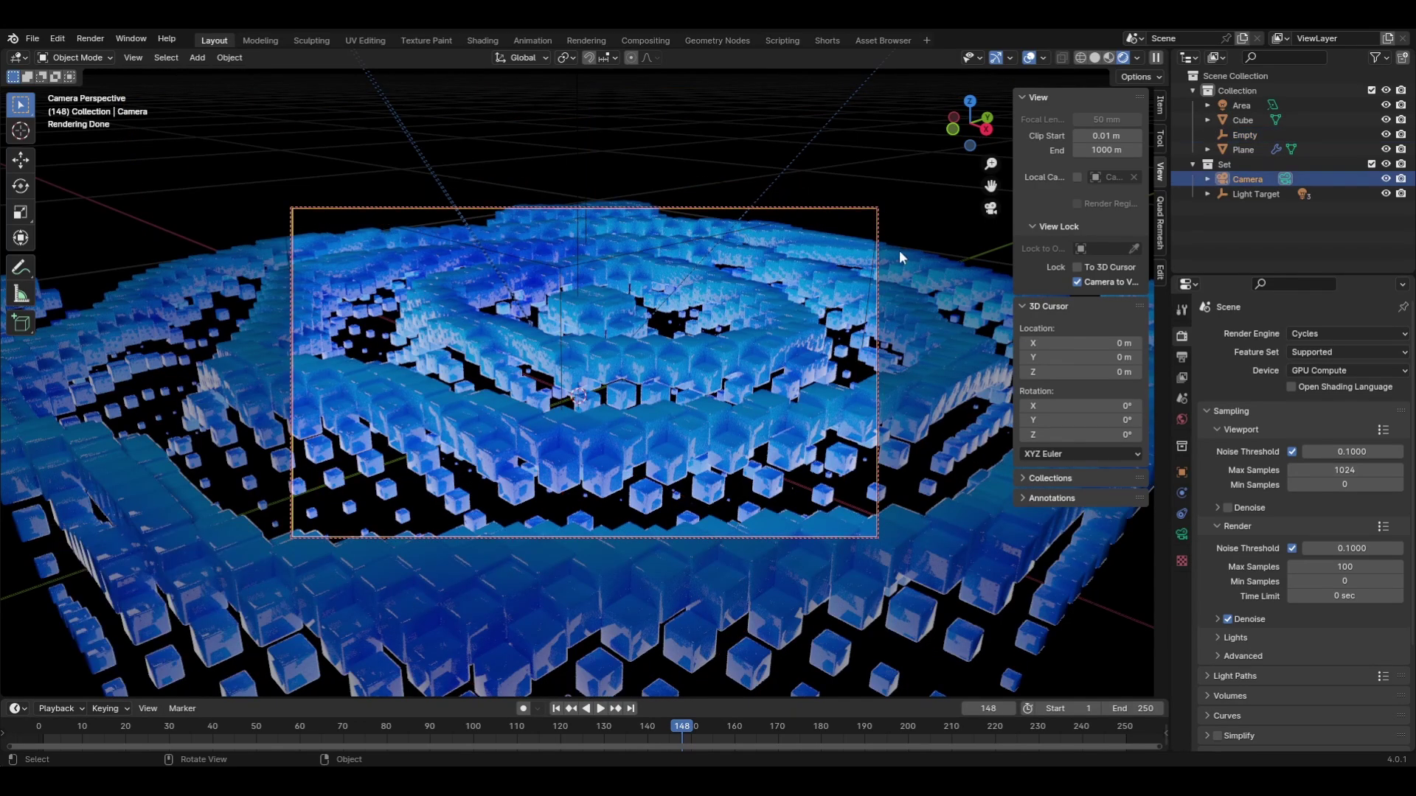
click(1182, 535)
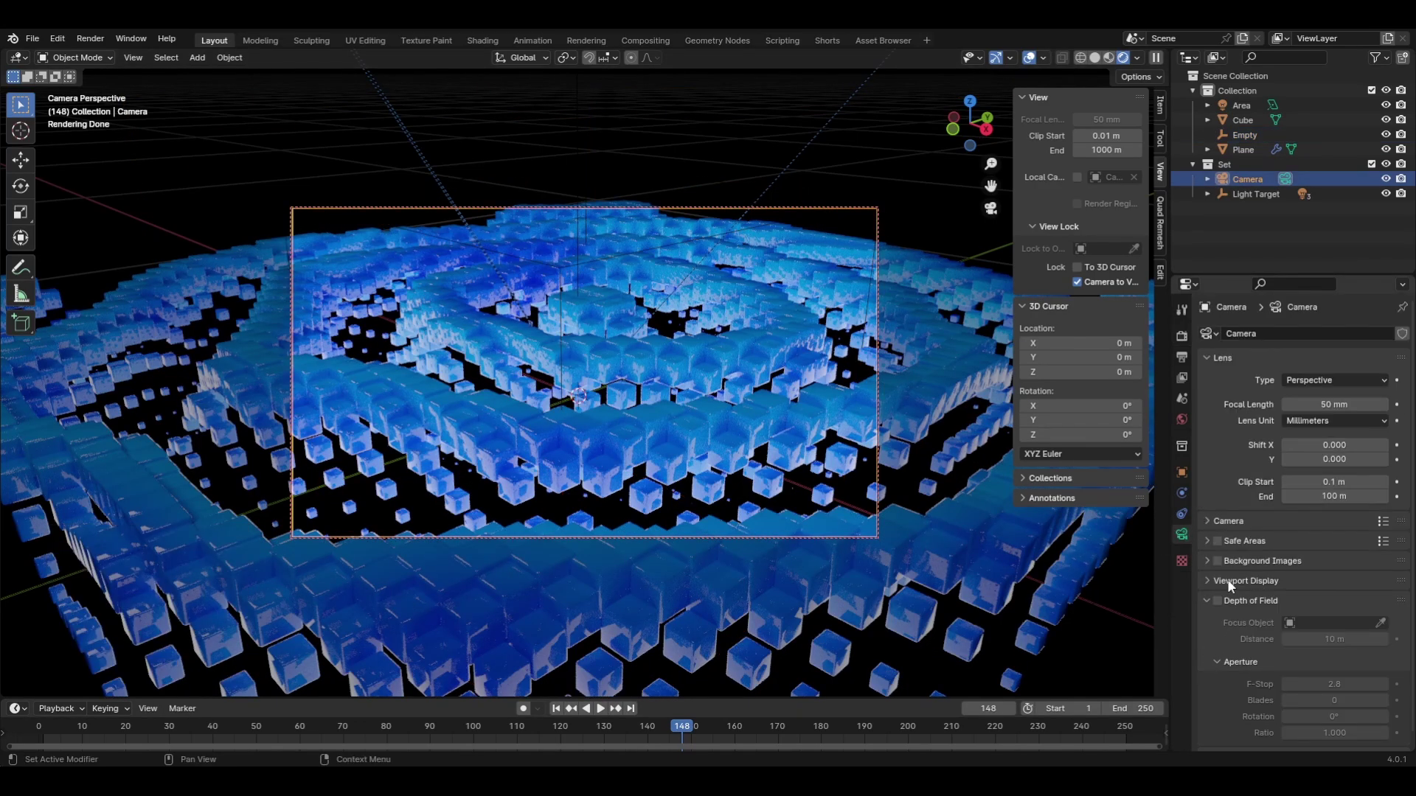
click(1217, 601)
click(1381, 624)
click(564, 263)
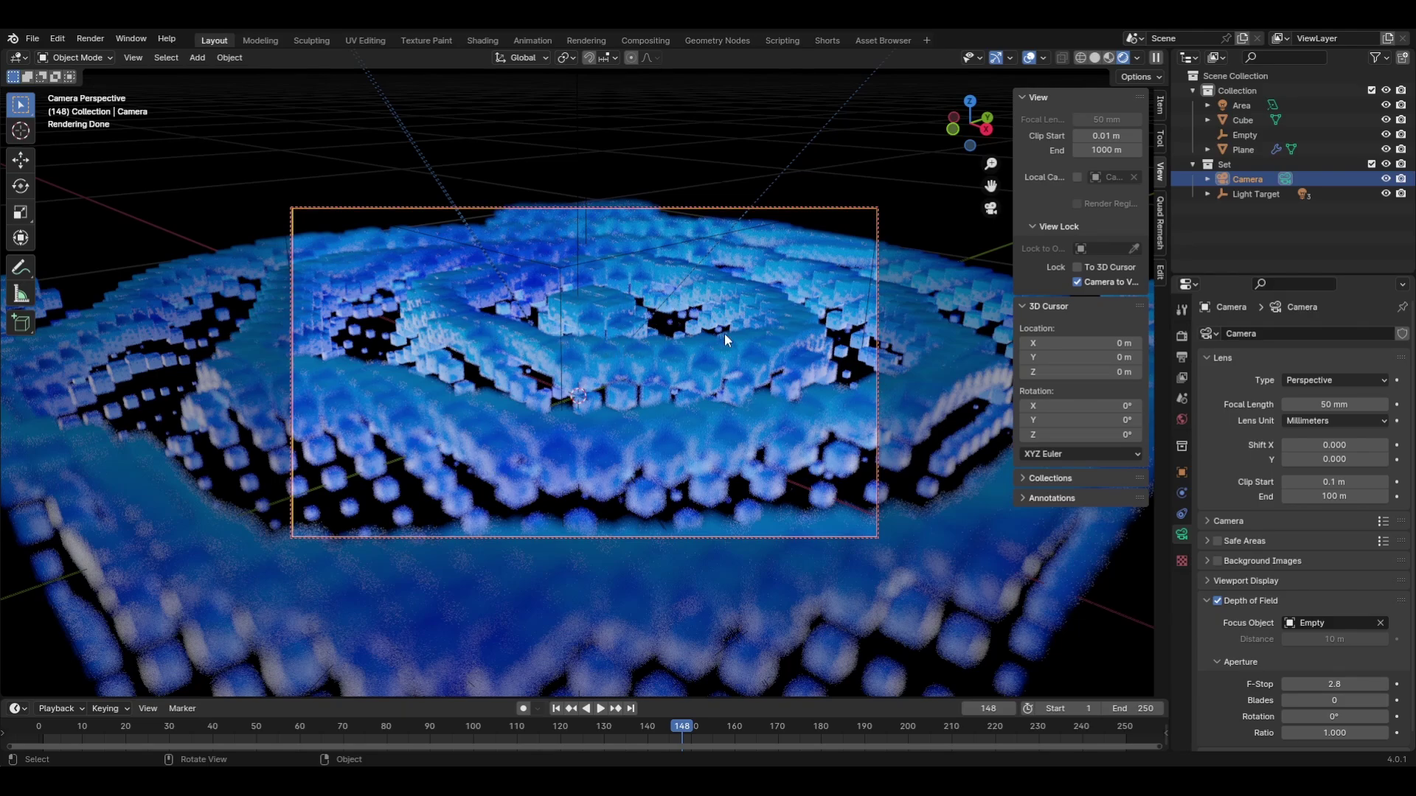
Tilt the camera to look down more steeply on the cubes, and scrub the timeline to preview the framing
middle_drag(784, 361, 789, 368)
drag(310, 729, 1093, 753)
key(Escape)
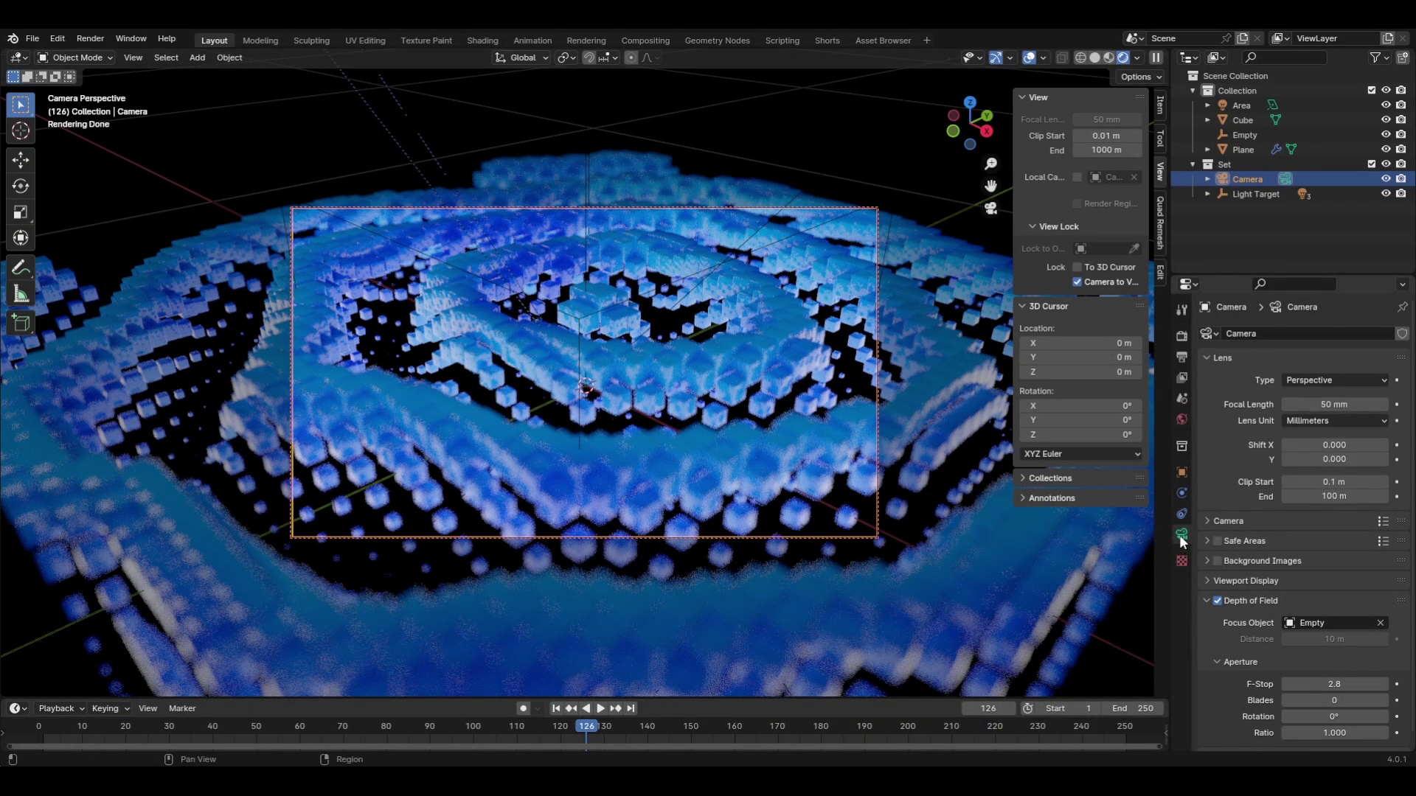
Set the camera's passepartout opacity to 1.000 and unlock the camera from the view
click(1223, 582)
scroll(1248, 565, down, 4)
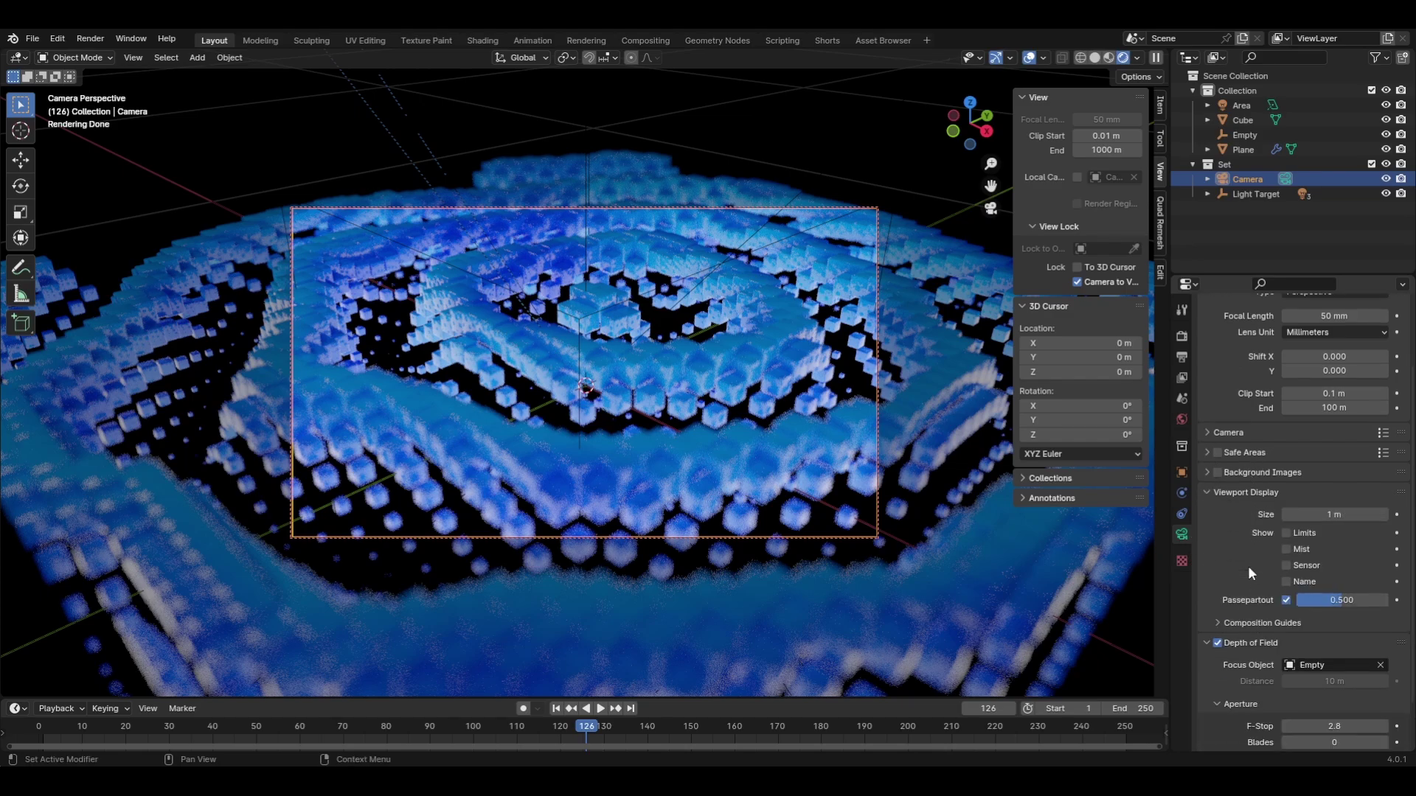
scroll(1269, 673, down, 1)
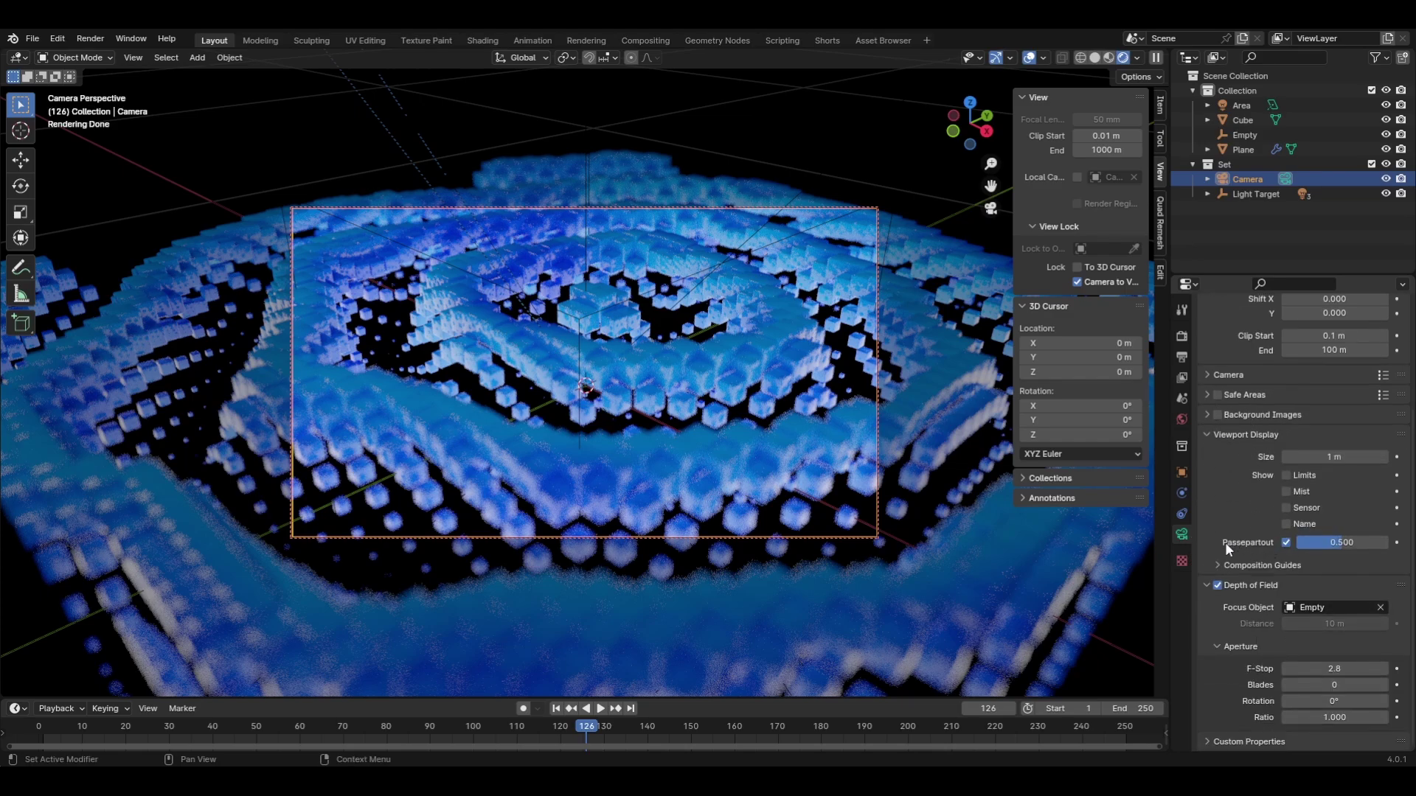
drag(1339, 542, 1389, 543)
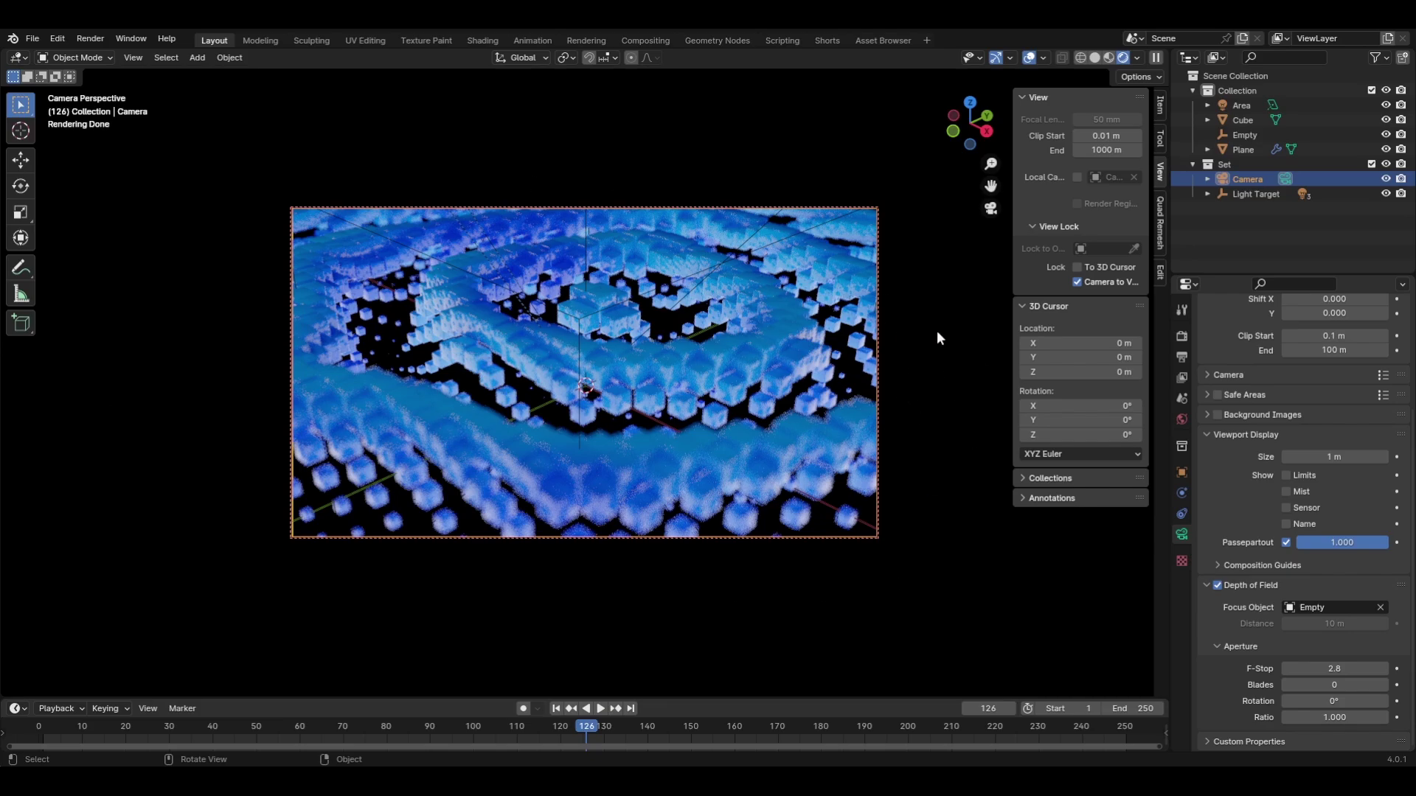
click(1123, 283)
scroll(923, 386, up, 2)
Parent the camera to the Empty using the Object option, leaving only the Empty selected
click(965, 252)
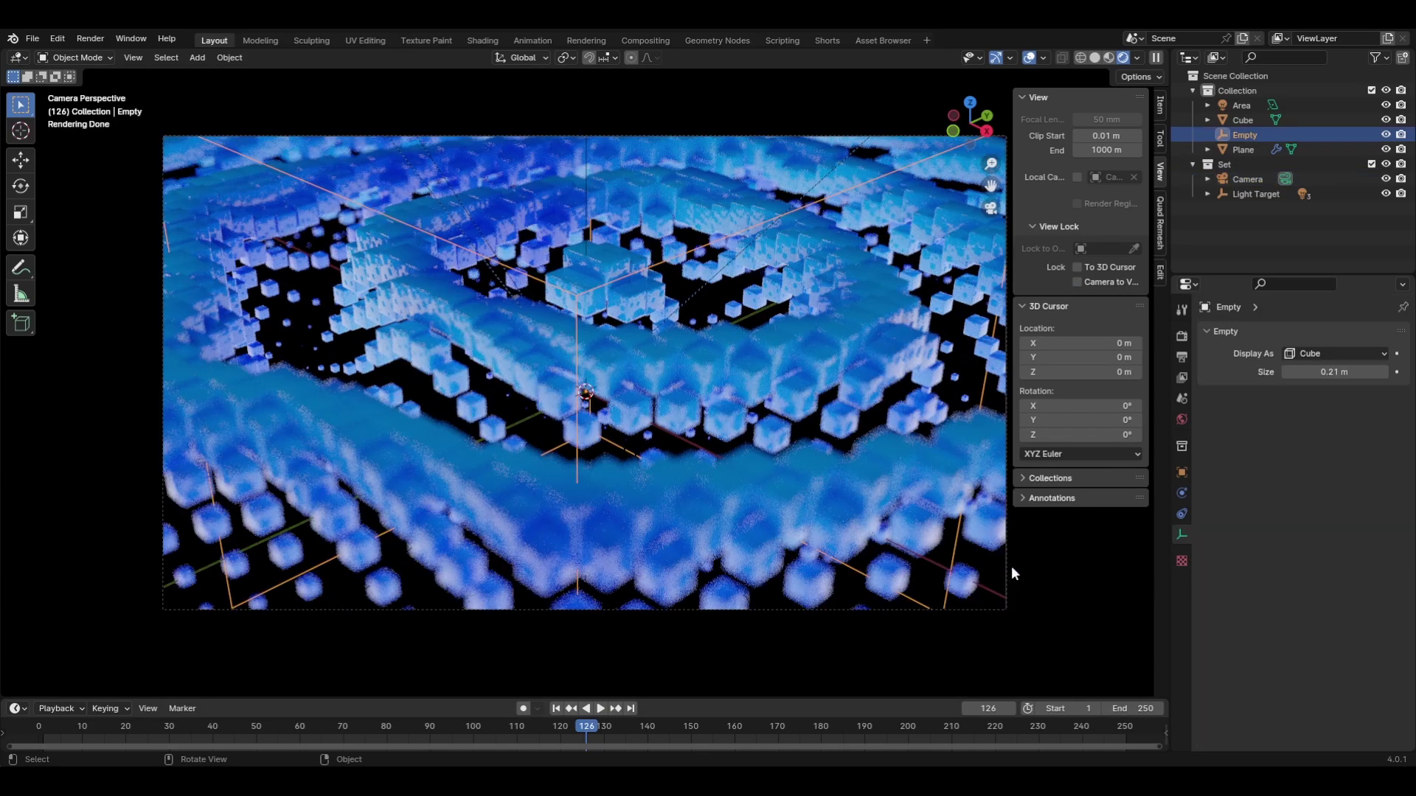
click(1007, 610)
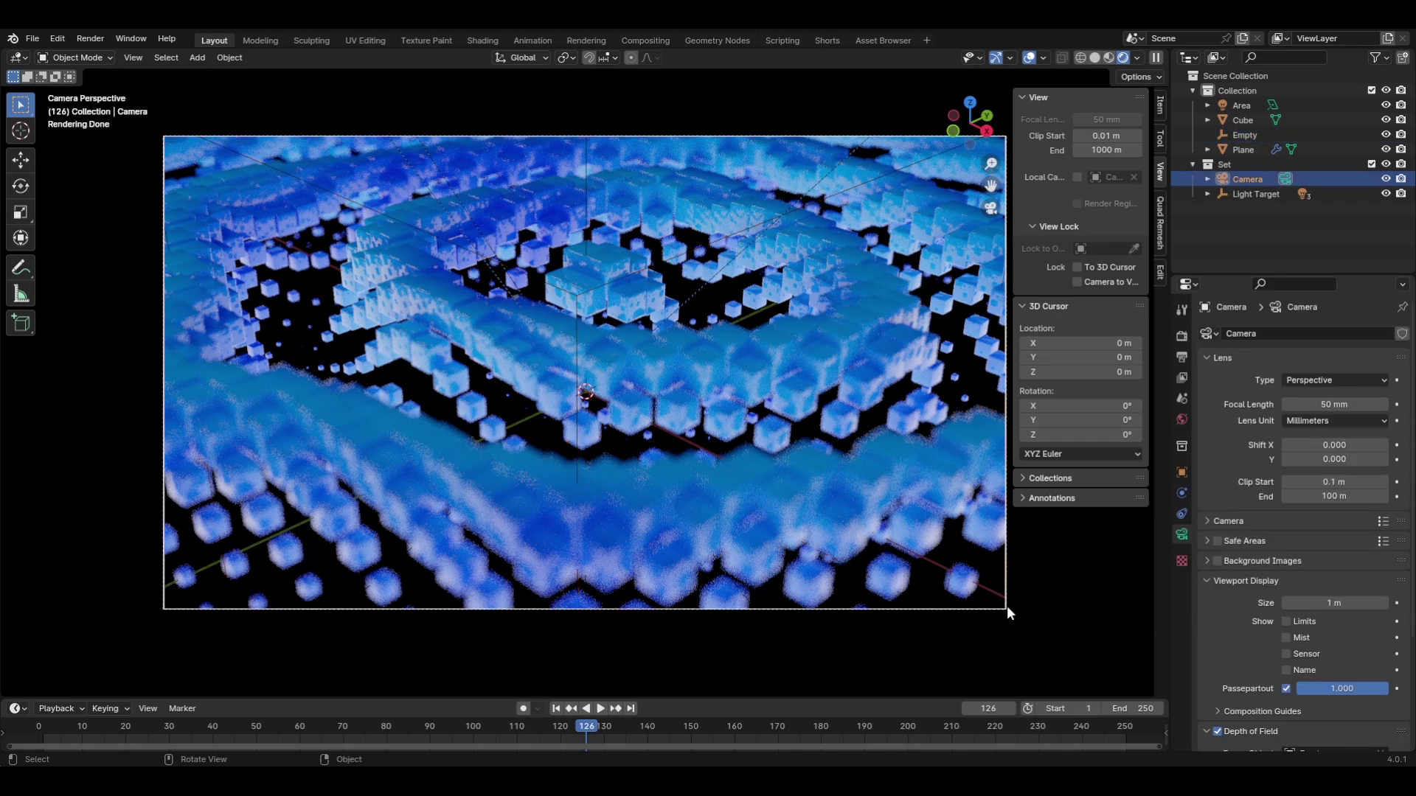
shift+click(953, 566)
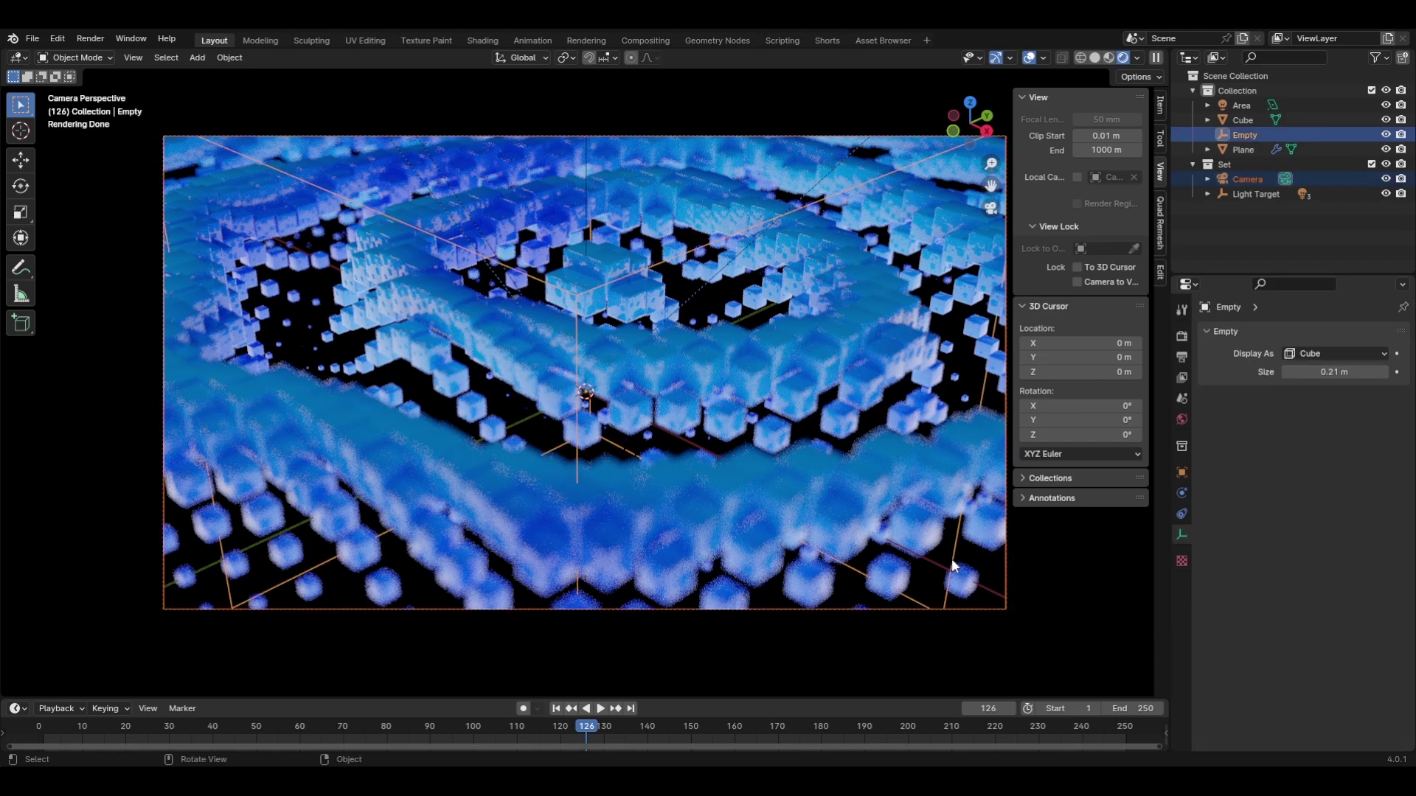
key(ctrl+p)
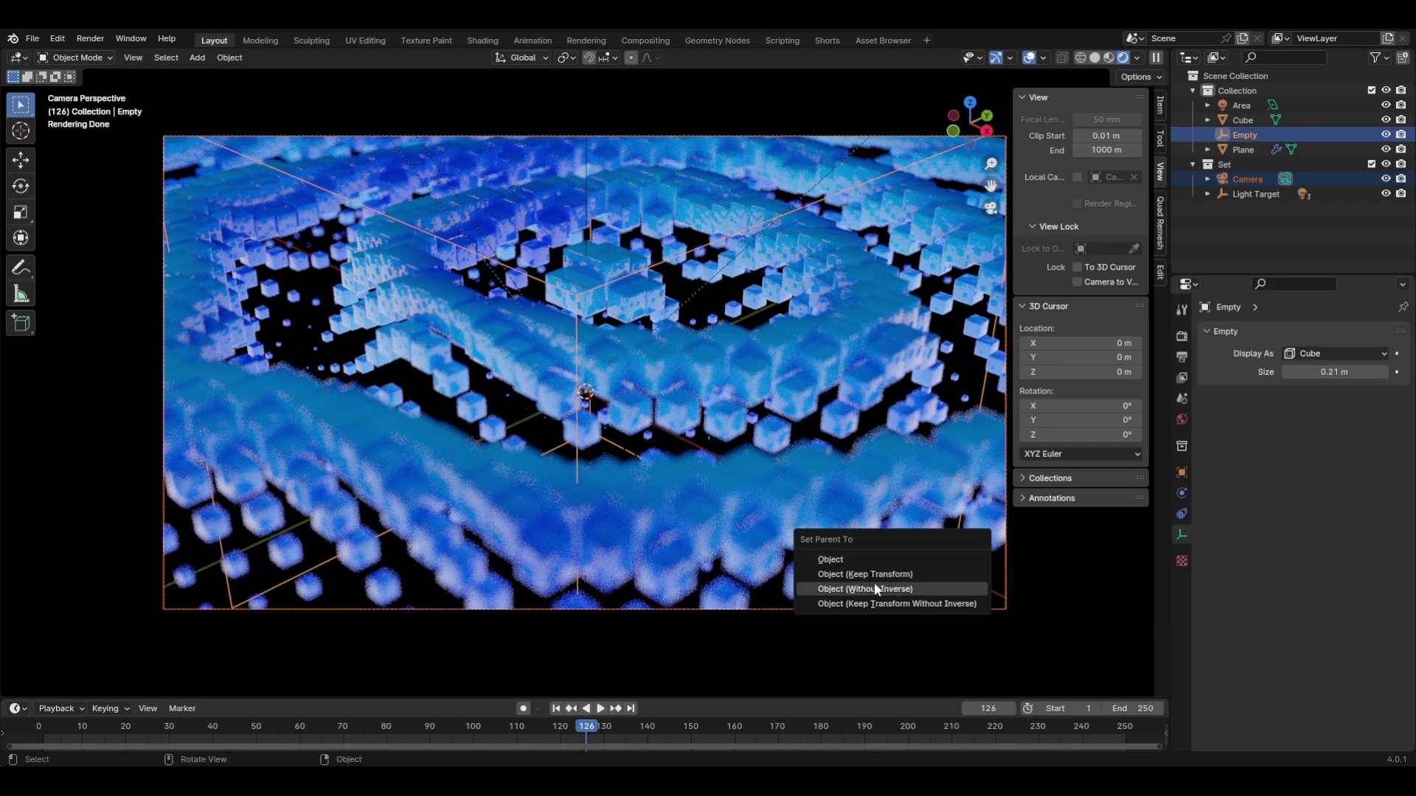
click(834, 561)
click(579, 304)
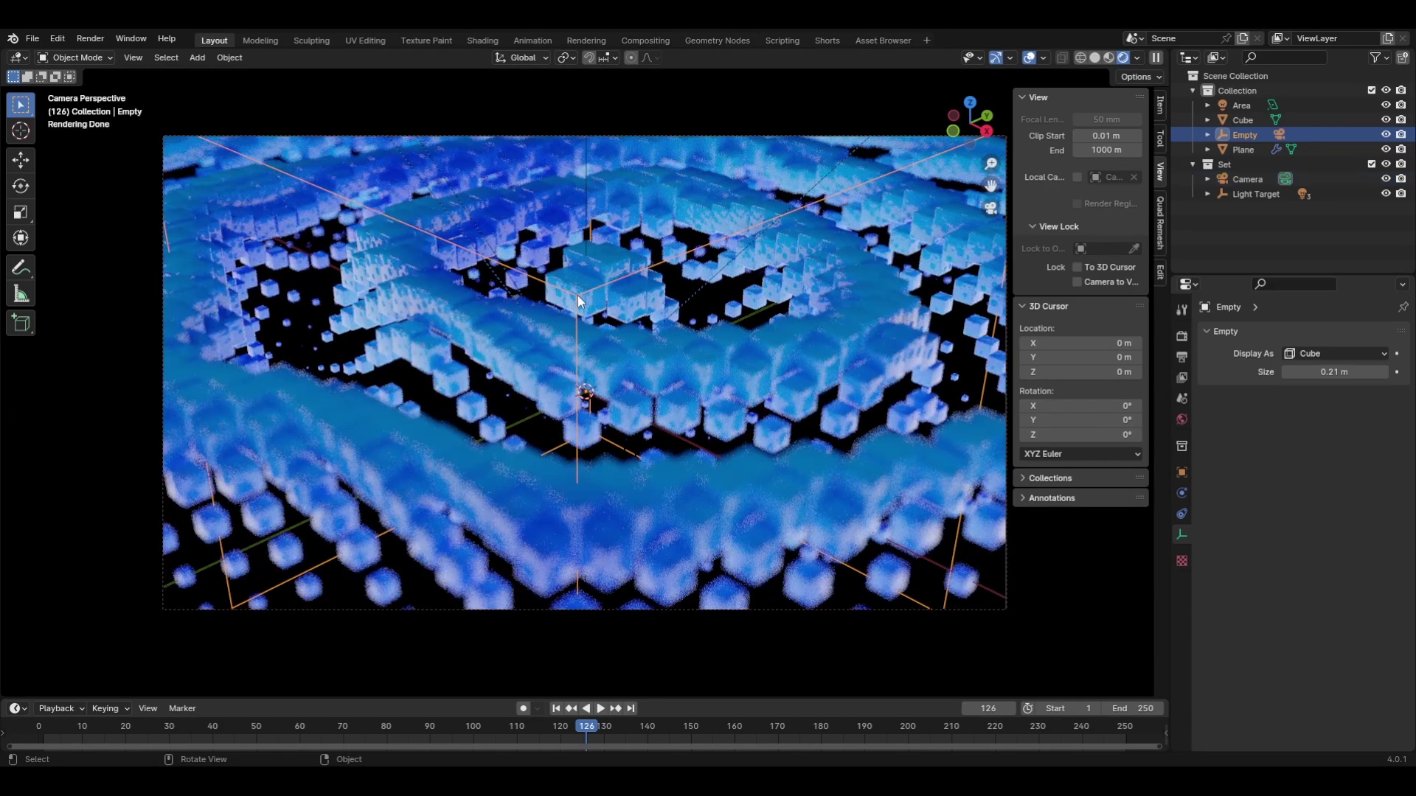
Insert a rotation keyframe for the Empty at frame 0
click(556, 708)
key(Left)
key(i)
click(518, 343)
Rotate the Empty a full turn about the global Z axis at frame 250 and insert a keyframe there
click(636, 708)
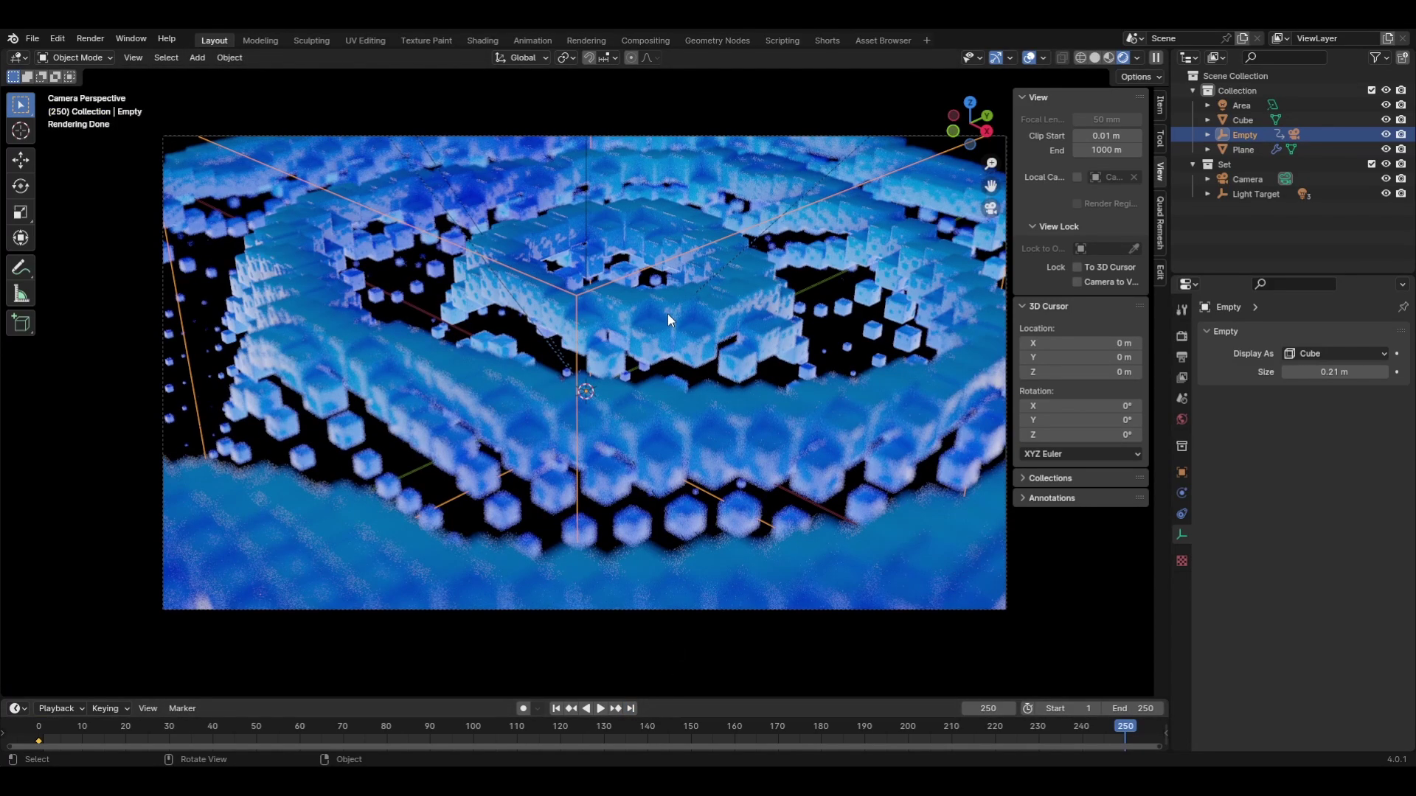
text(rz3)
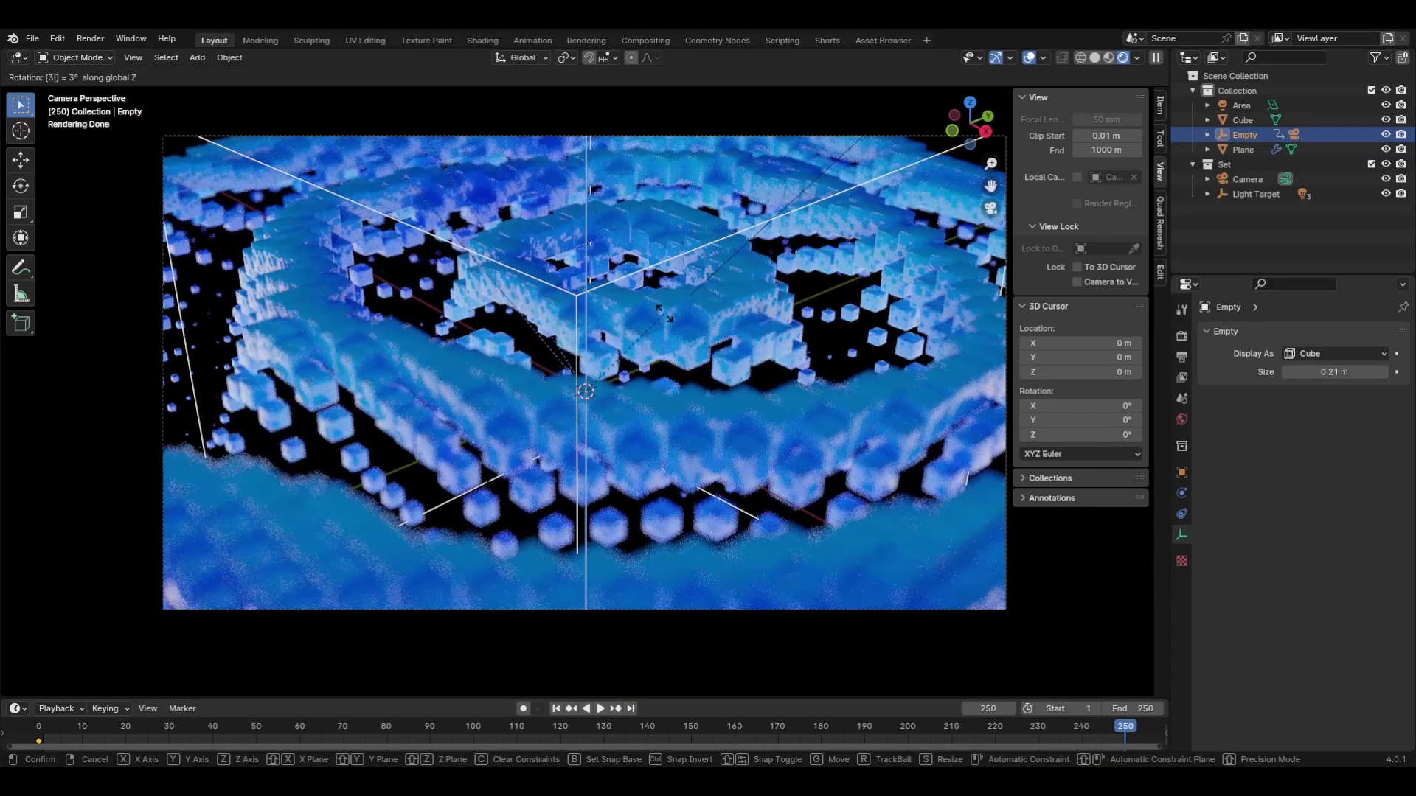
key(Return)
key(i)
click(663, 313)
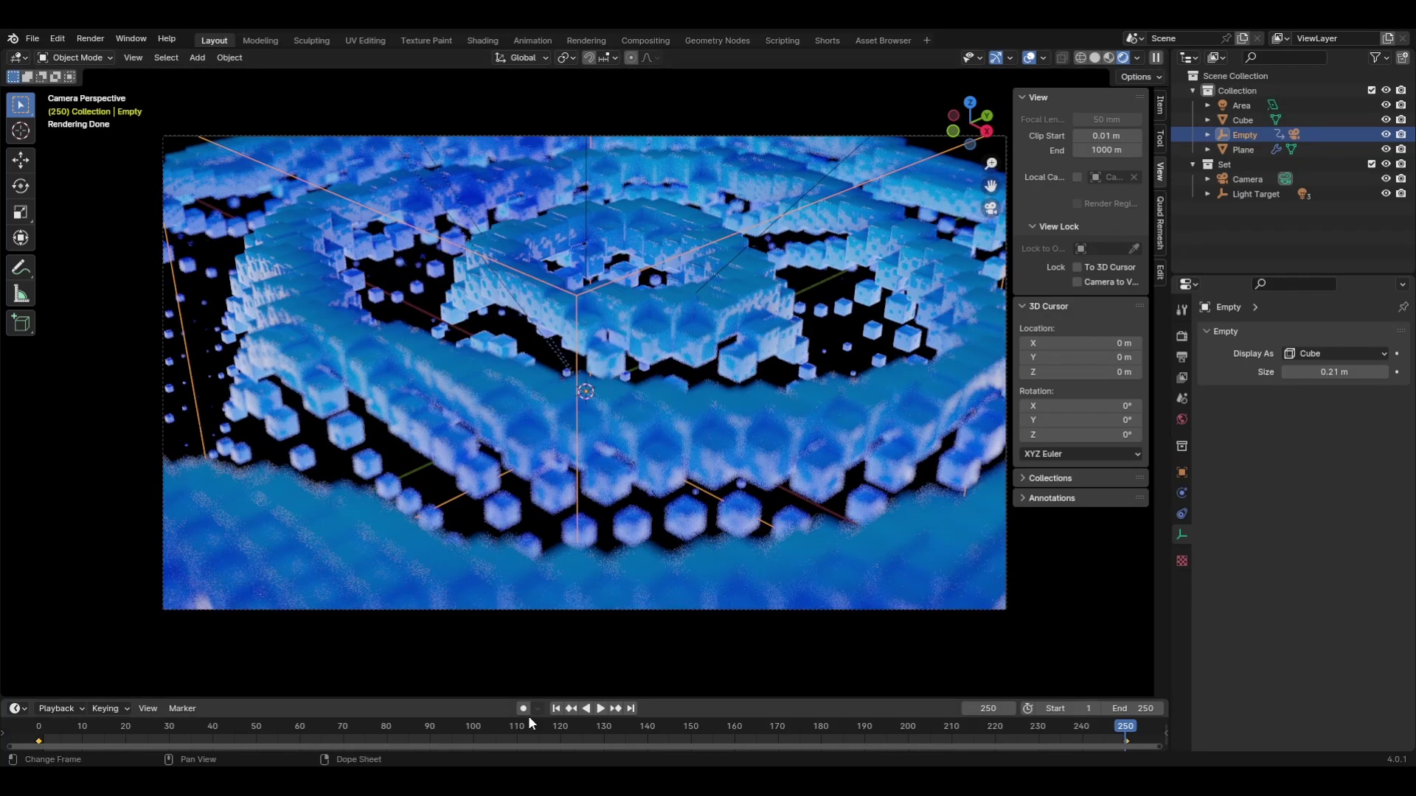
Change the interpolation of the Empty's keyframes and play back the camera orbit
key(t)
click(466, 670)
key(space)
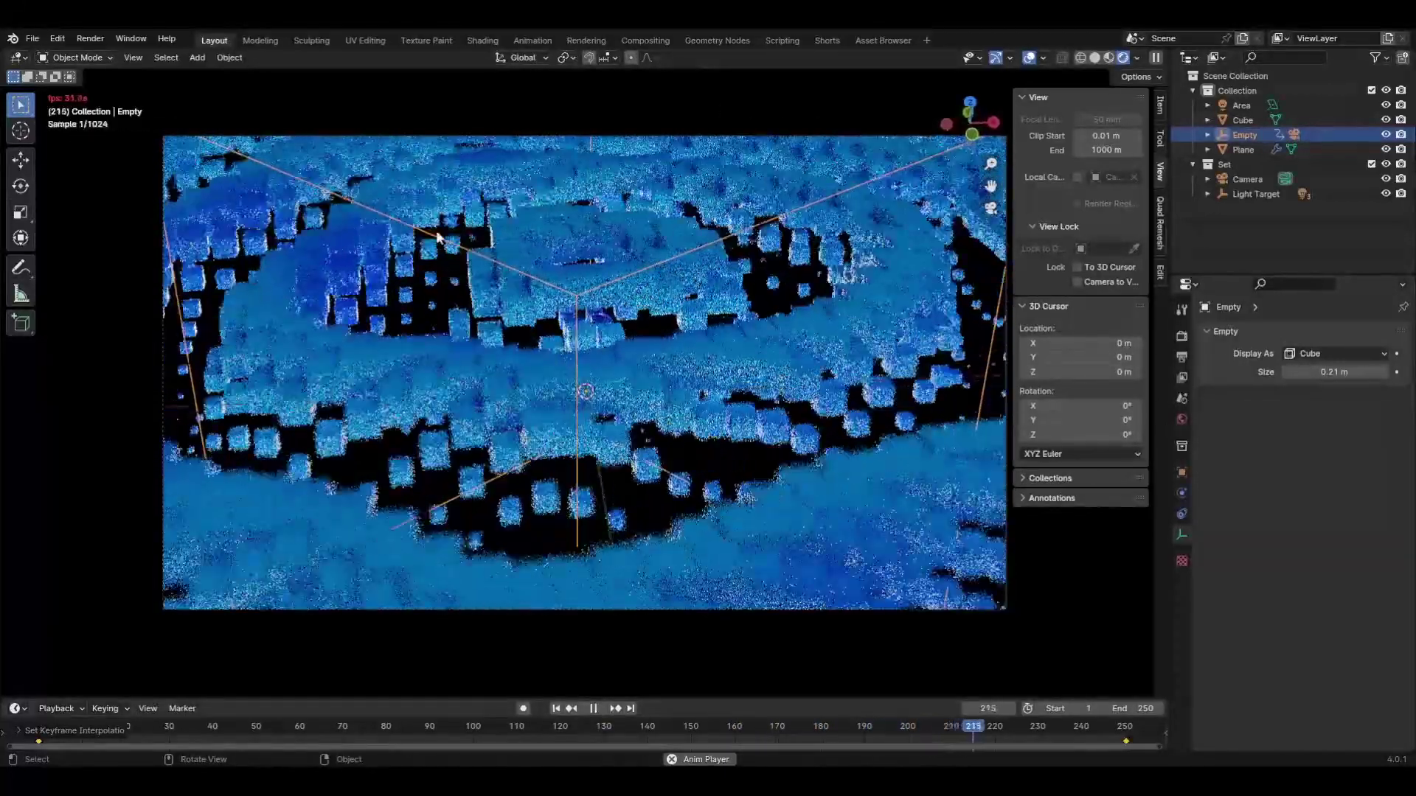
key(Escape)
key(KP_0)
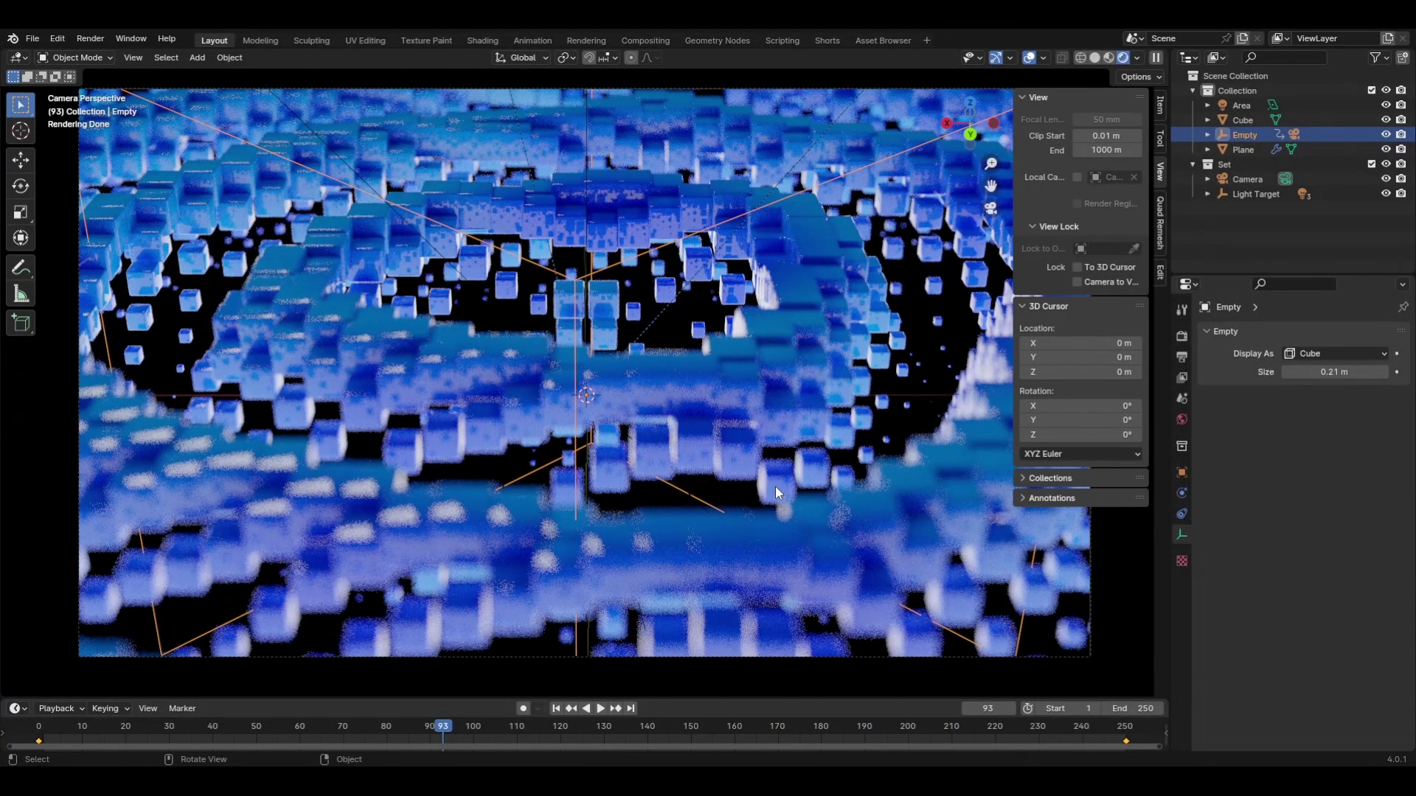